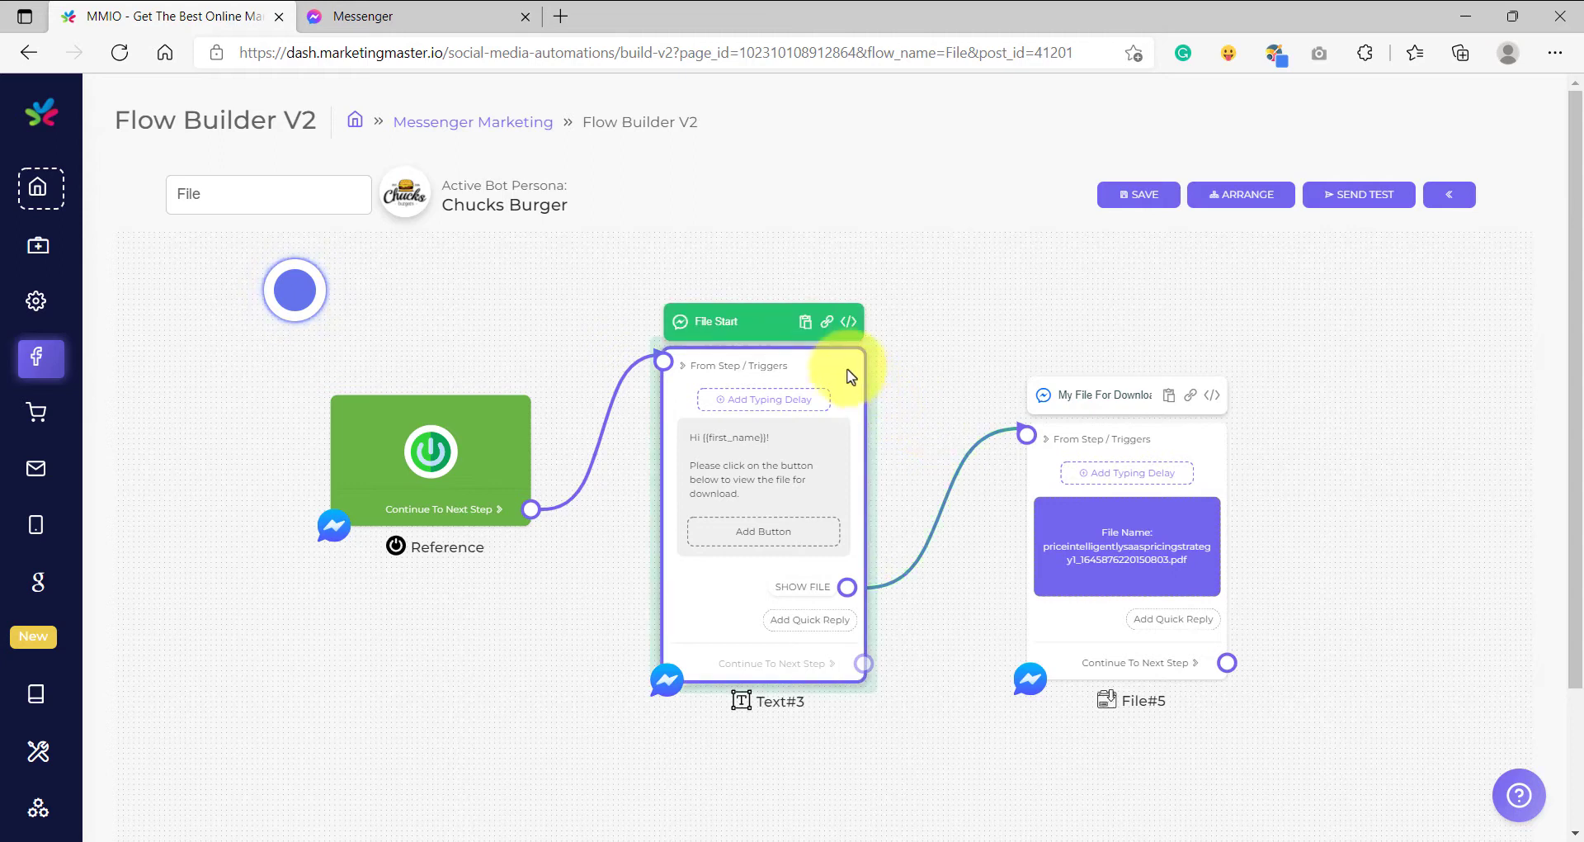
# - Delete the old File Start text step and move File#5 further right
pyautogui.rightClick(848, 372)
pyautogui.click(848, 373)
pyautogui.moveTo(1054, 428); pyautogui.dragTo(1254, 382)
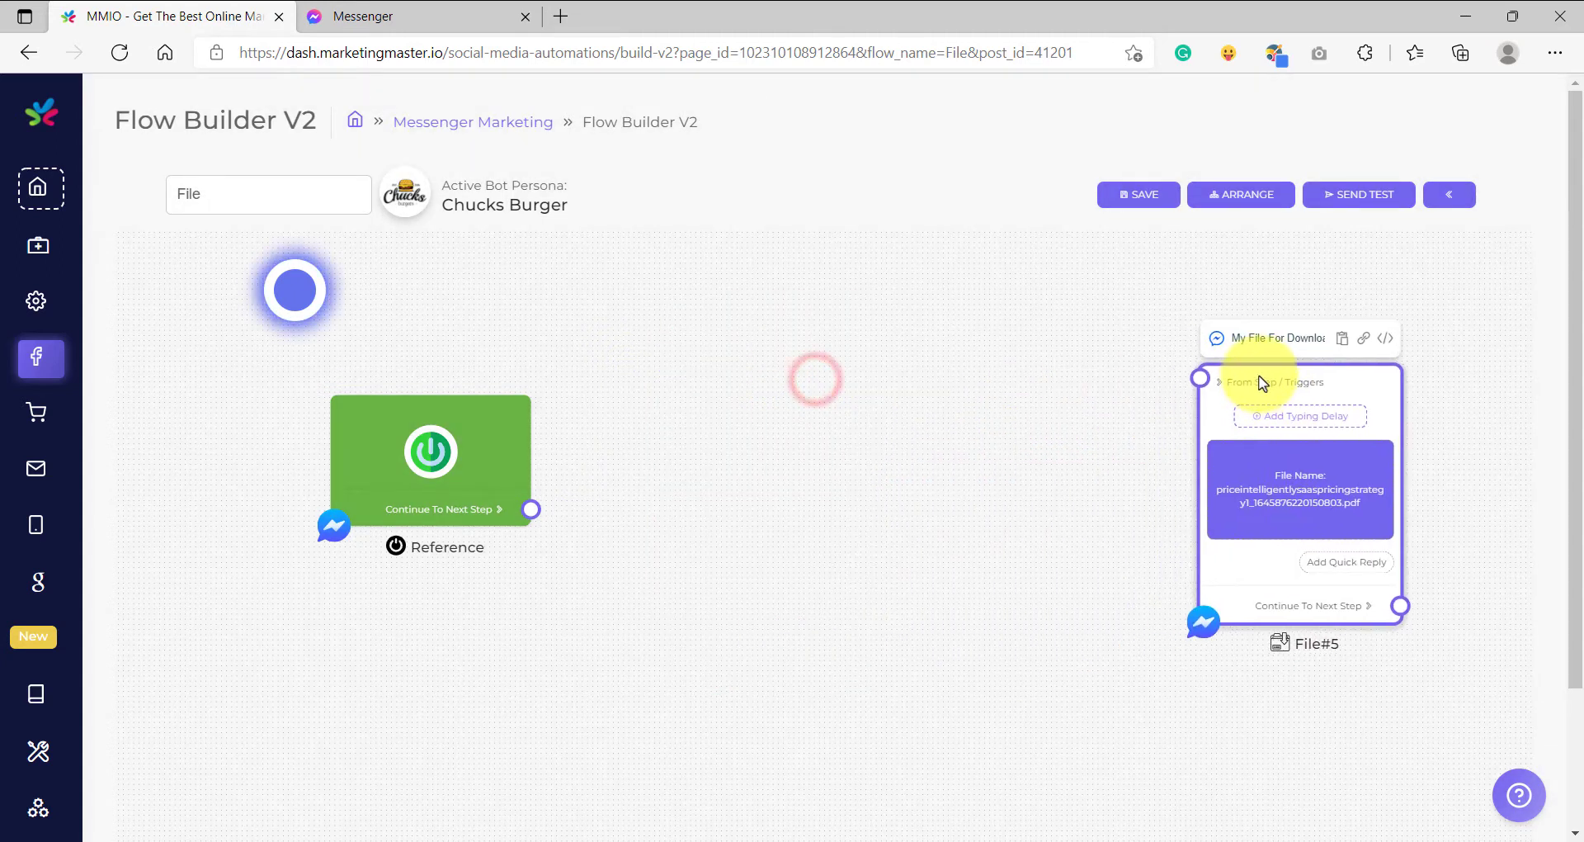
# - Add a new Text step on the canvas and link Reference to it
pyautogui.rightClick(714, 340)
pyautogui.click(628, 380)
pyautogui.rightClick(700, 340)
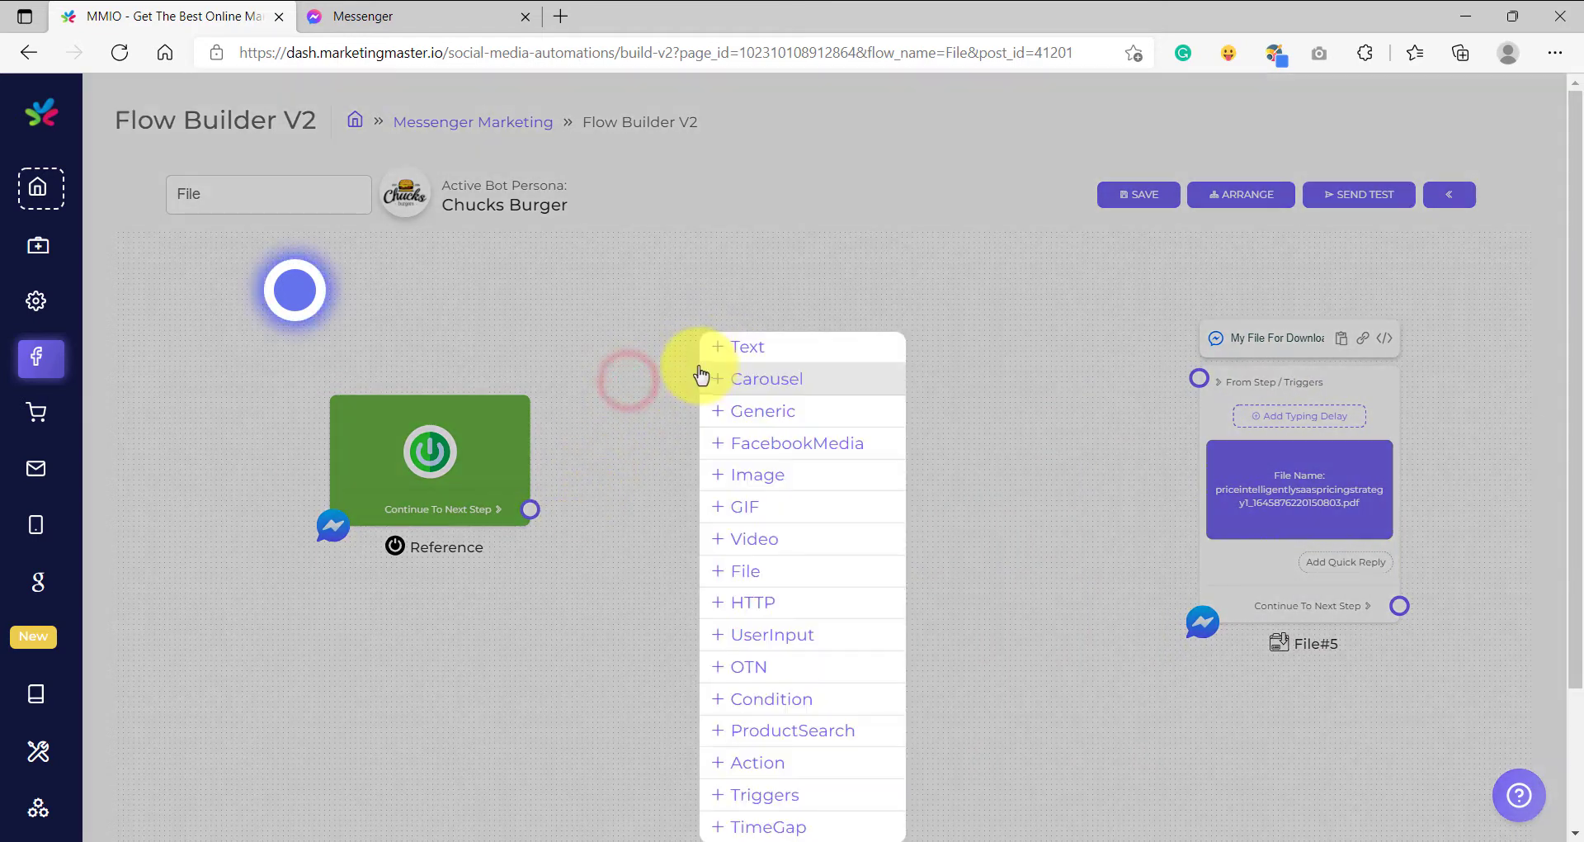
pyautogui.click(739, 347)
pyautogui.moveTo(729, 354); pyautogui.dragTo(634, 405)
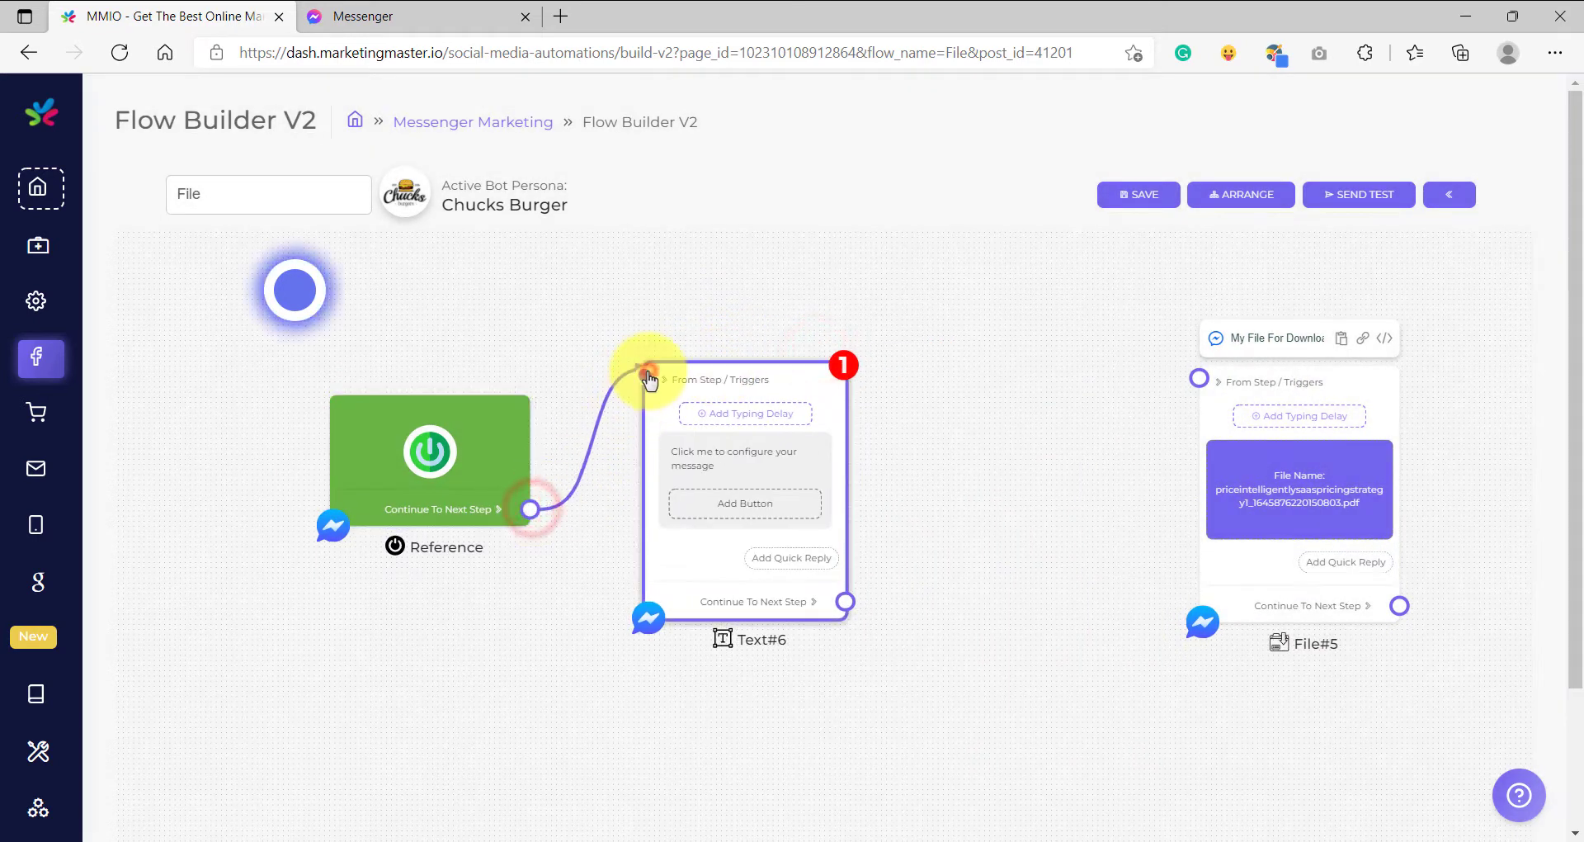
# - Rename the new Text#6 step's header to 'Optin Start'
pyautogui.scroll(3, 697, 313)
pyautogui.press('BackSpace')
pyautogui.press('BackSpace')
pyautogui.press('BackSpace')
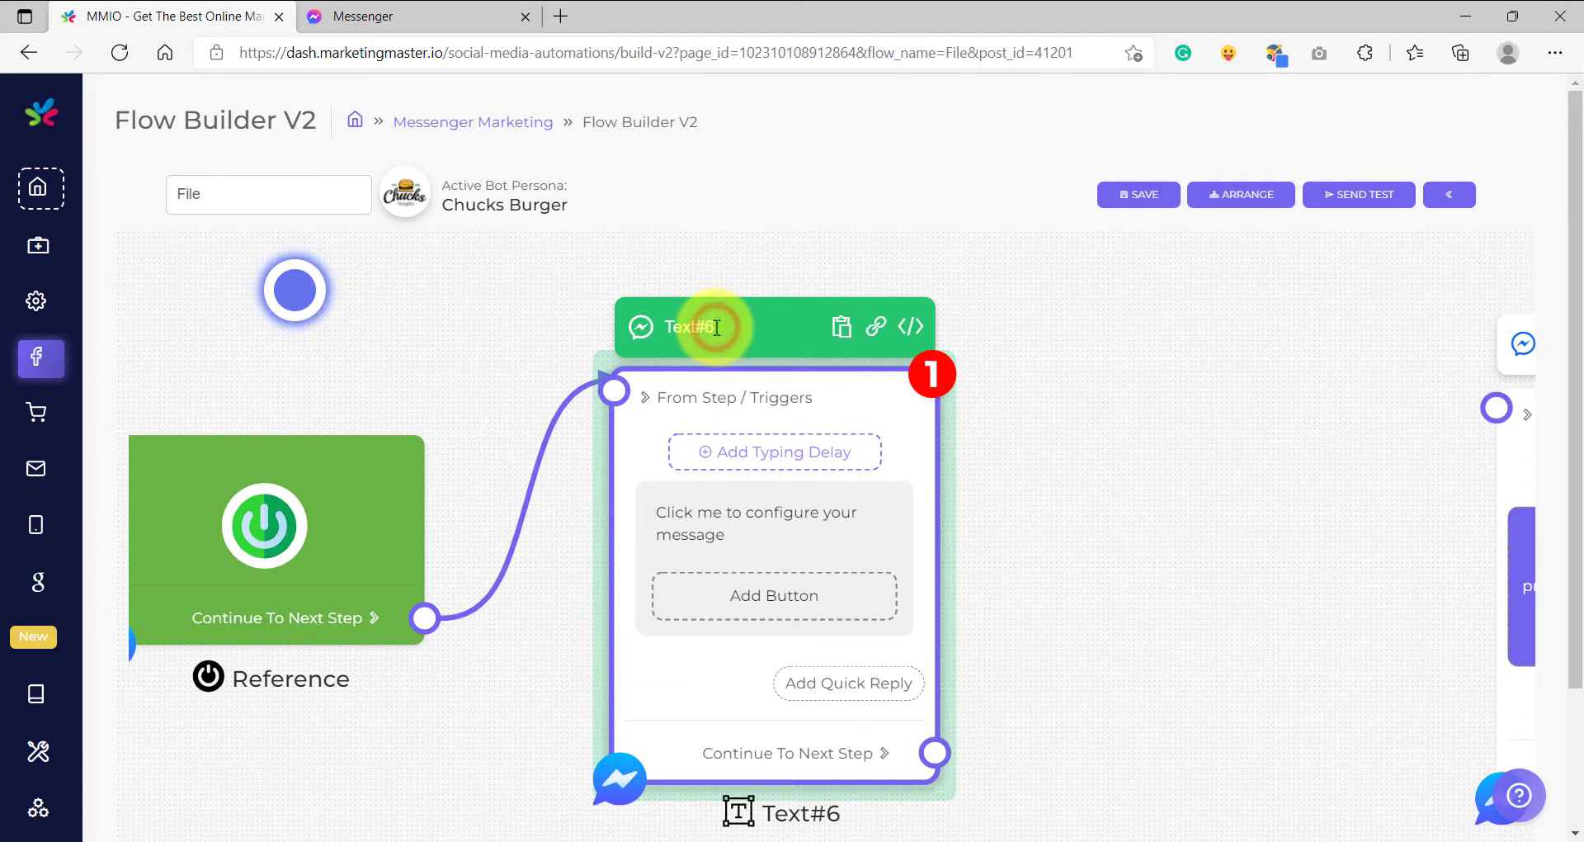
pyautogui.write('Optin Start')
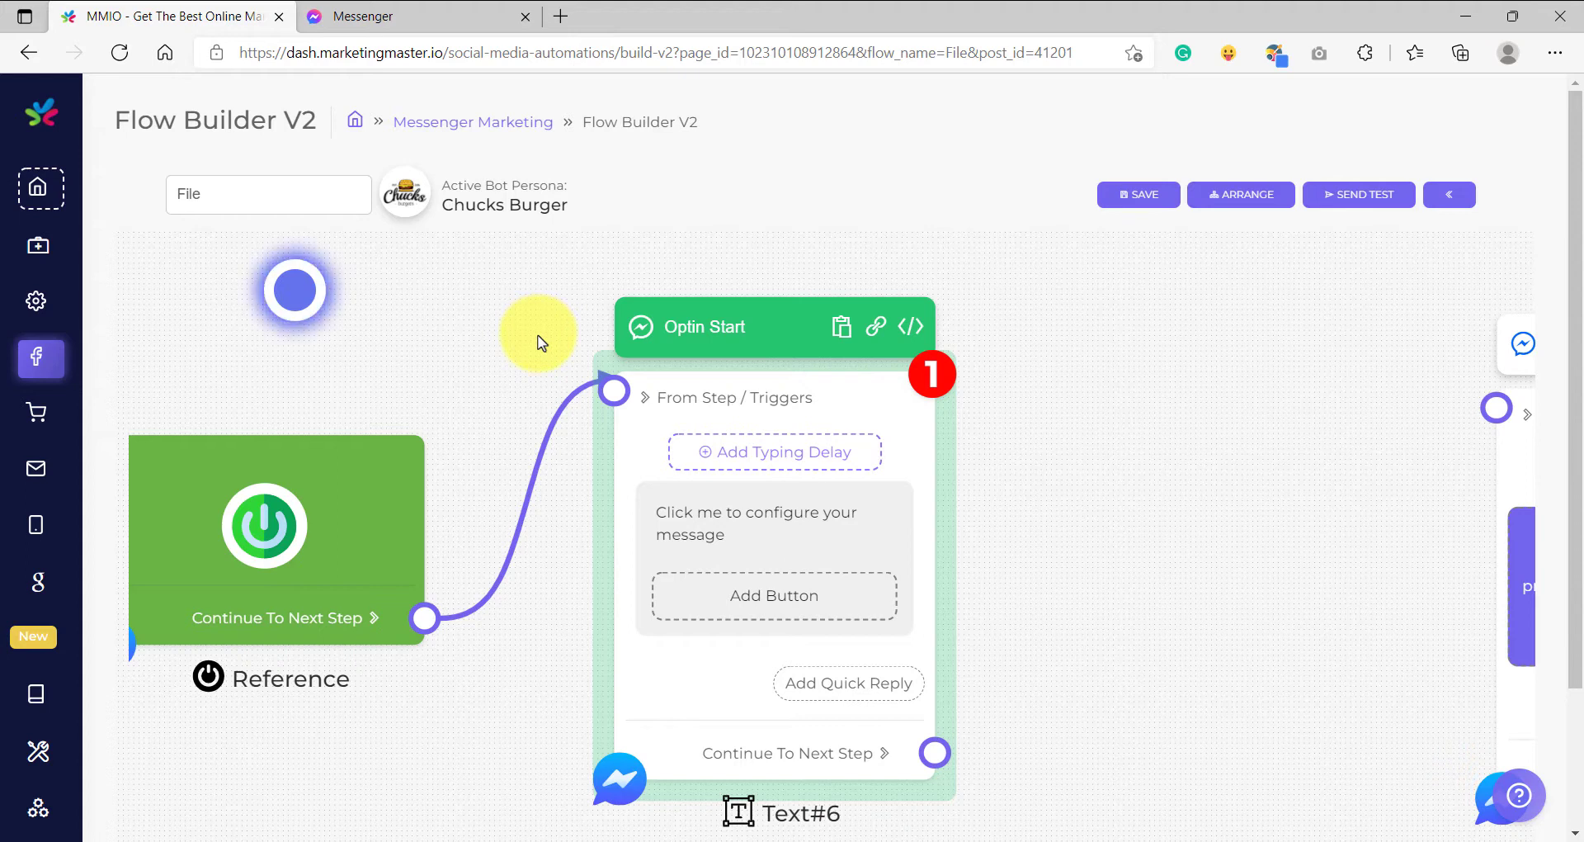
pyautogui.scroll(-2, 541, 342)
pyautogui.scroll(5, 1185, 459)
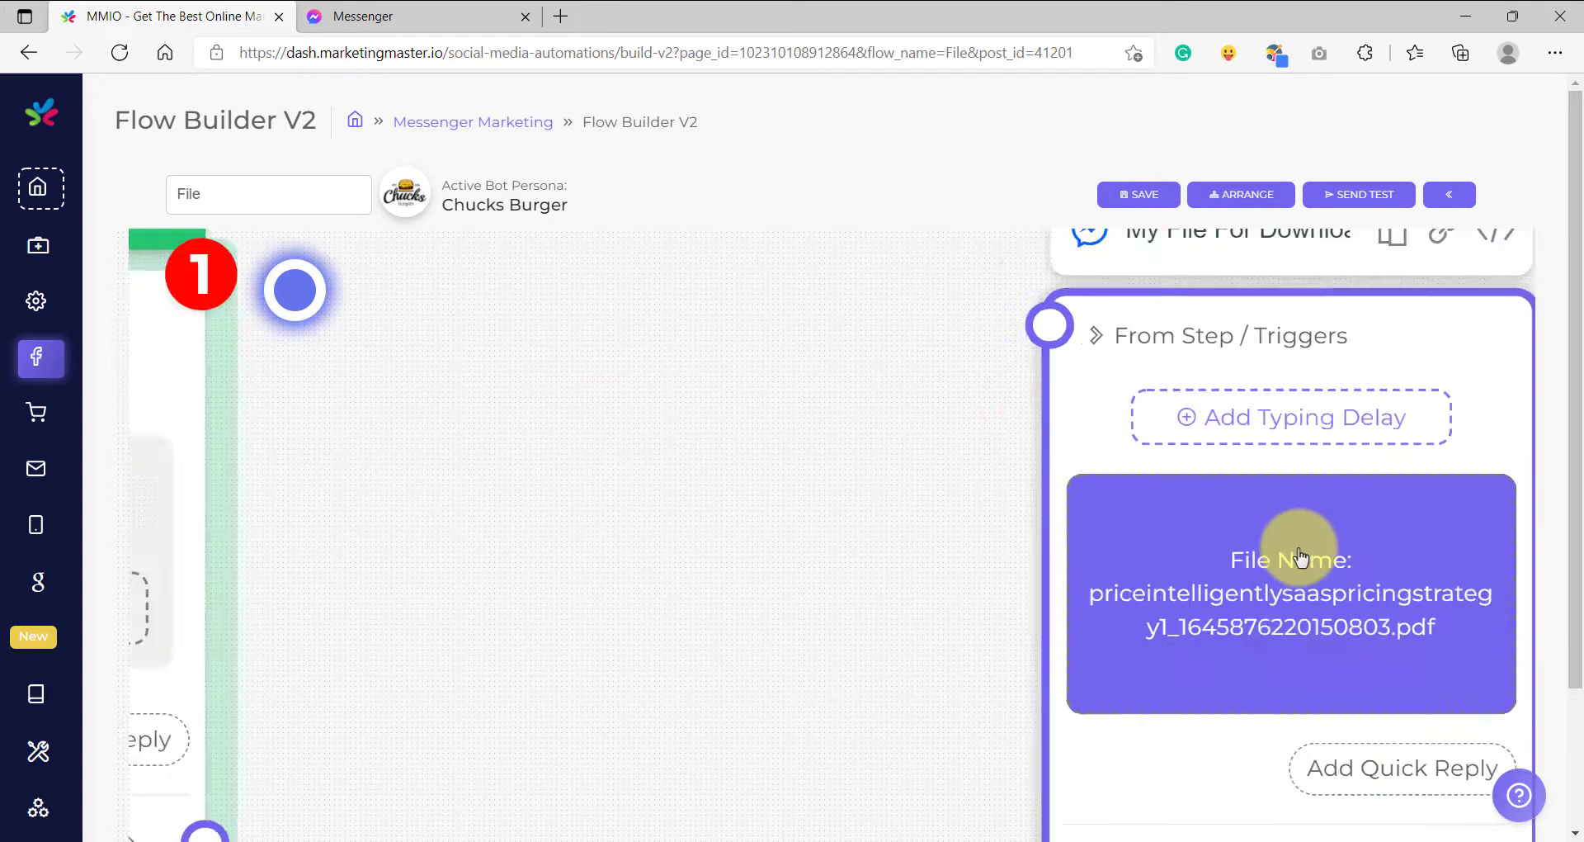
pyautogui.scroll(-3, 867, 542)
pyautogui.scroll(2, 820, 537)
# - Start the Text#6 message with 'Hi {{first_name}}!' and enlarge the message box
pyautogui.click(721, 498)
pyautogui.click(755, 453)
pyautogui.write('Hi {{first_name}}!')
pyautogui.press('Return')
pyautogui.press('Return')
pyautogui.moveTo(971, 508); pyautogui.dragTo(1021, 600)
# - Add the FREE PDF email request and 'Click the your email on the button below'
pyautogui.write('In order to get your FREE PDF dow')
pyautogui.press('BackSpace')
pyautogui.write('ownload, please let us kno')
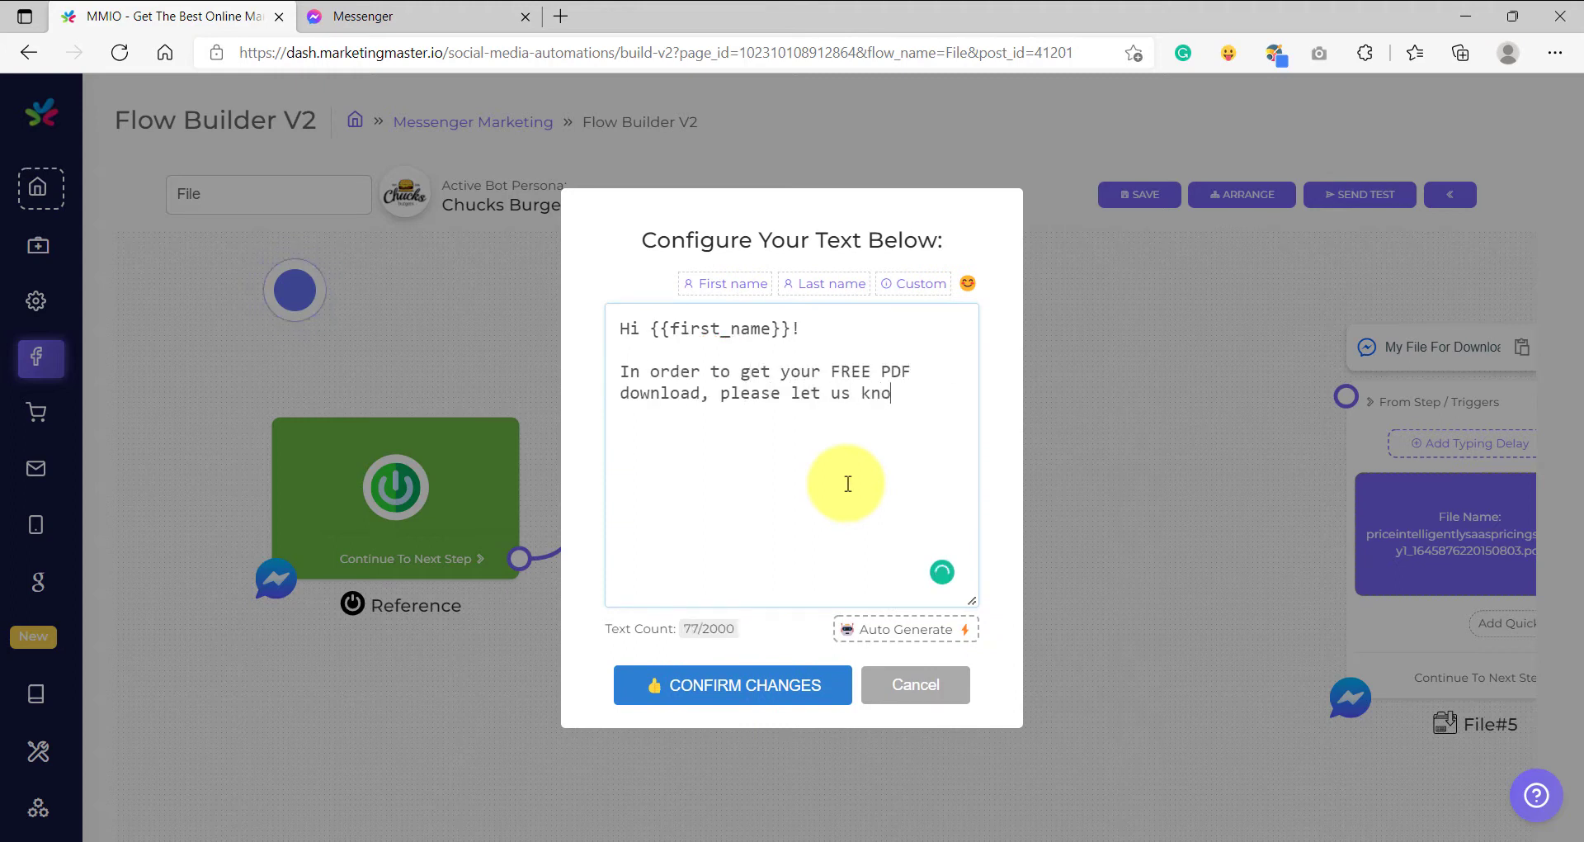
pyautogui.write('w your email addres')
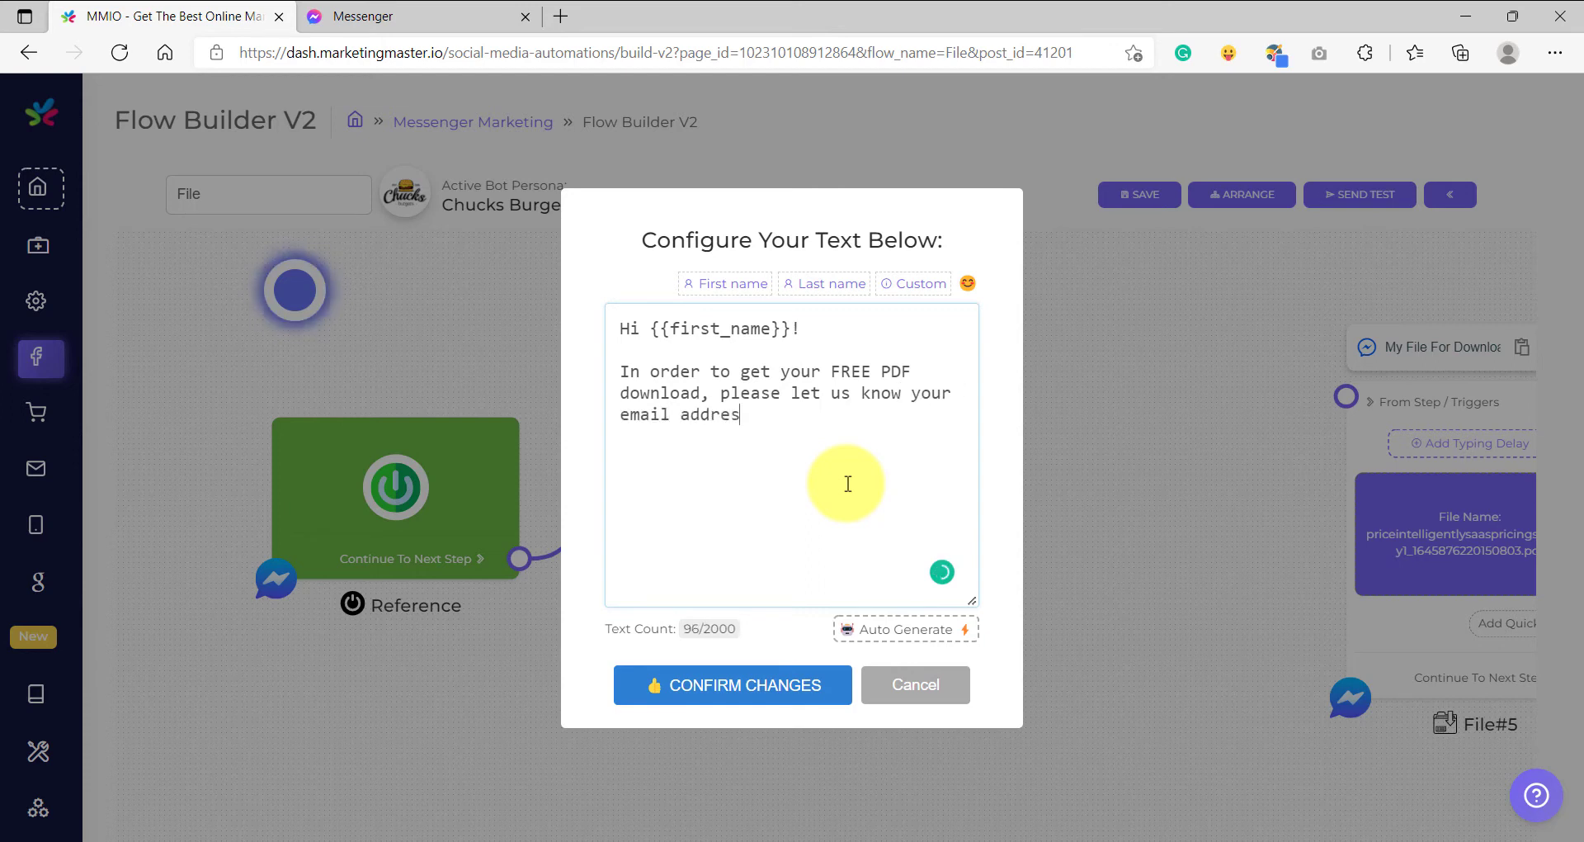
pyautogui.write('s so we can send t')
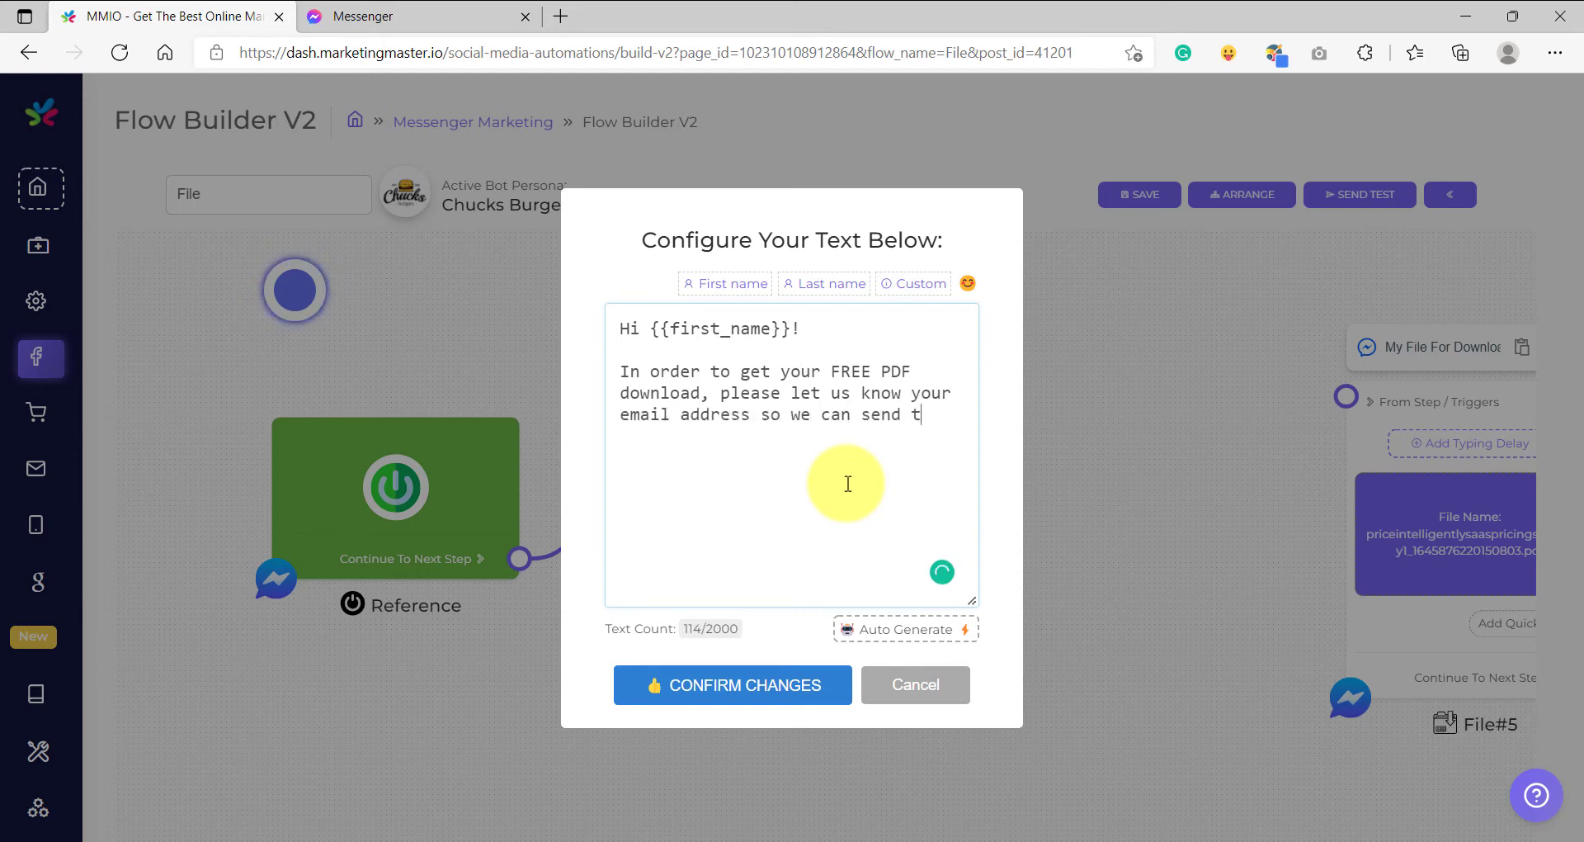
pyautogui.write('he file you want on yo')
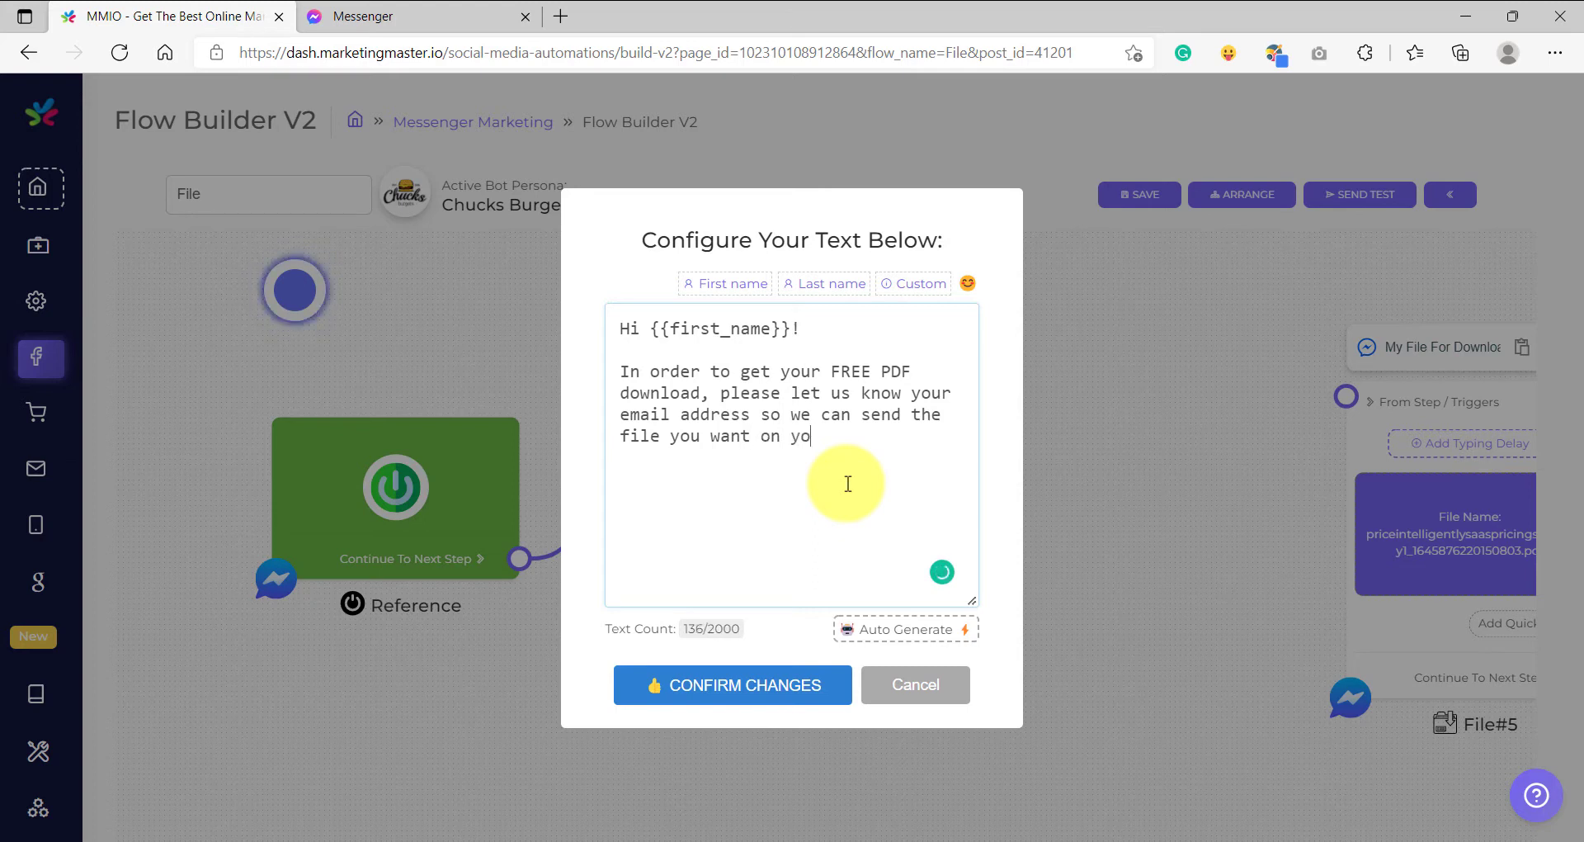
pyautogui.write('ur email as well..')
pyautogui.press('Return')
pyautogui.press('Return')
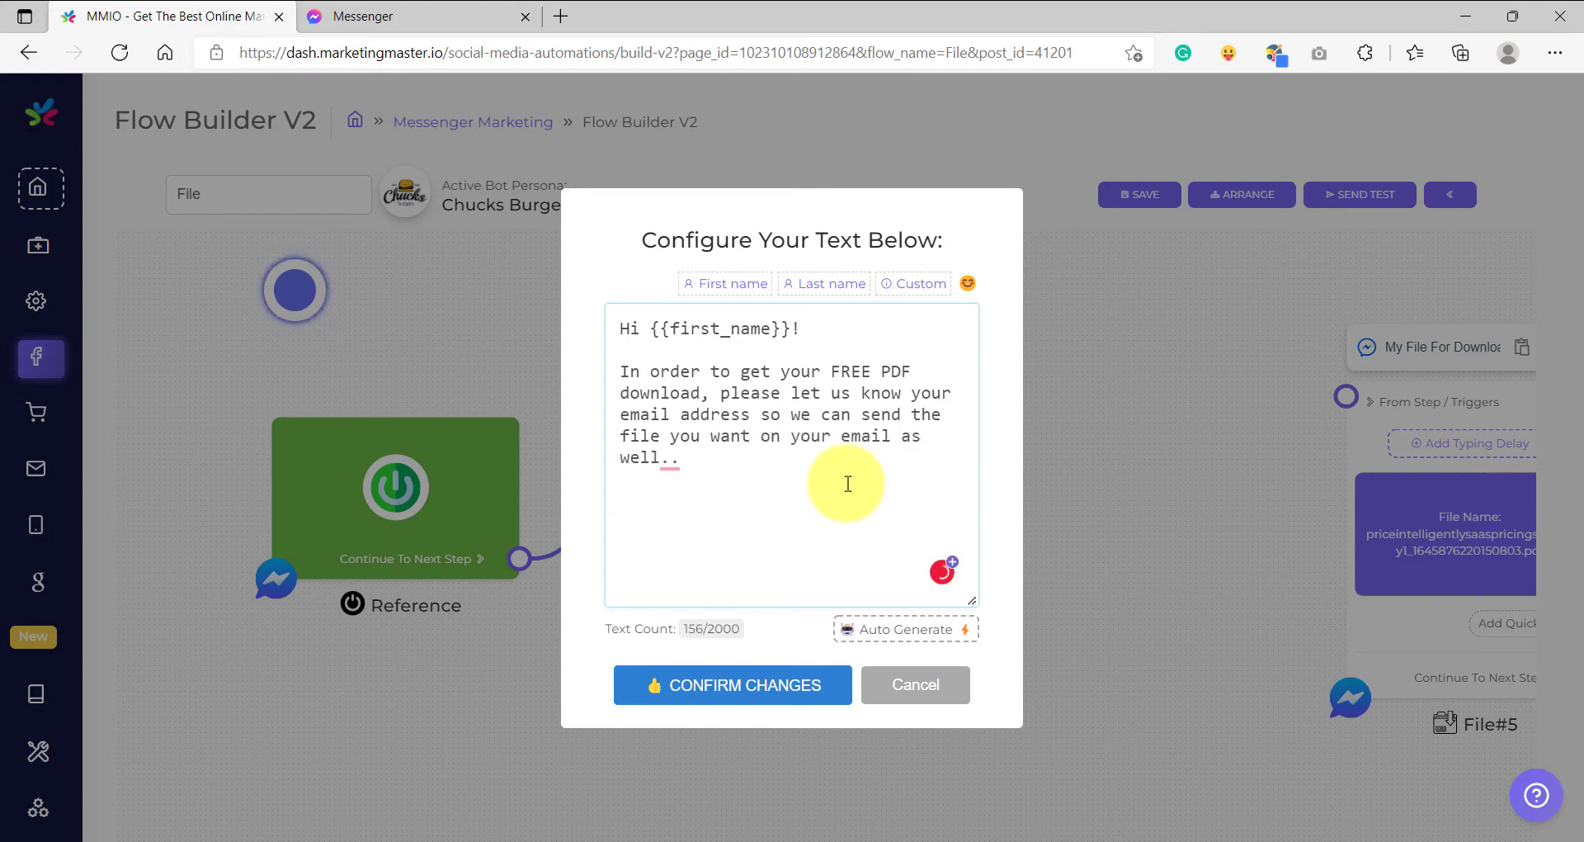
pyautogui.write('.')
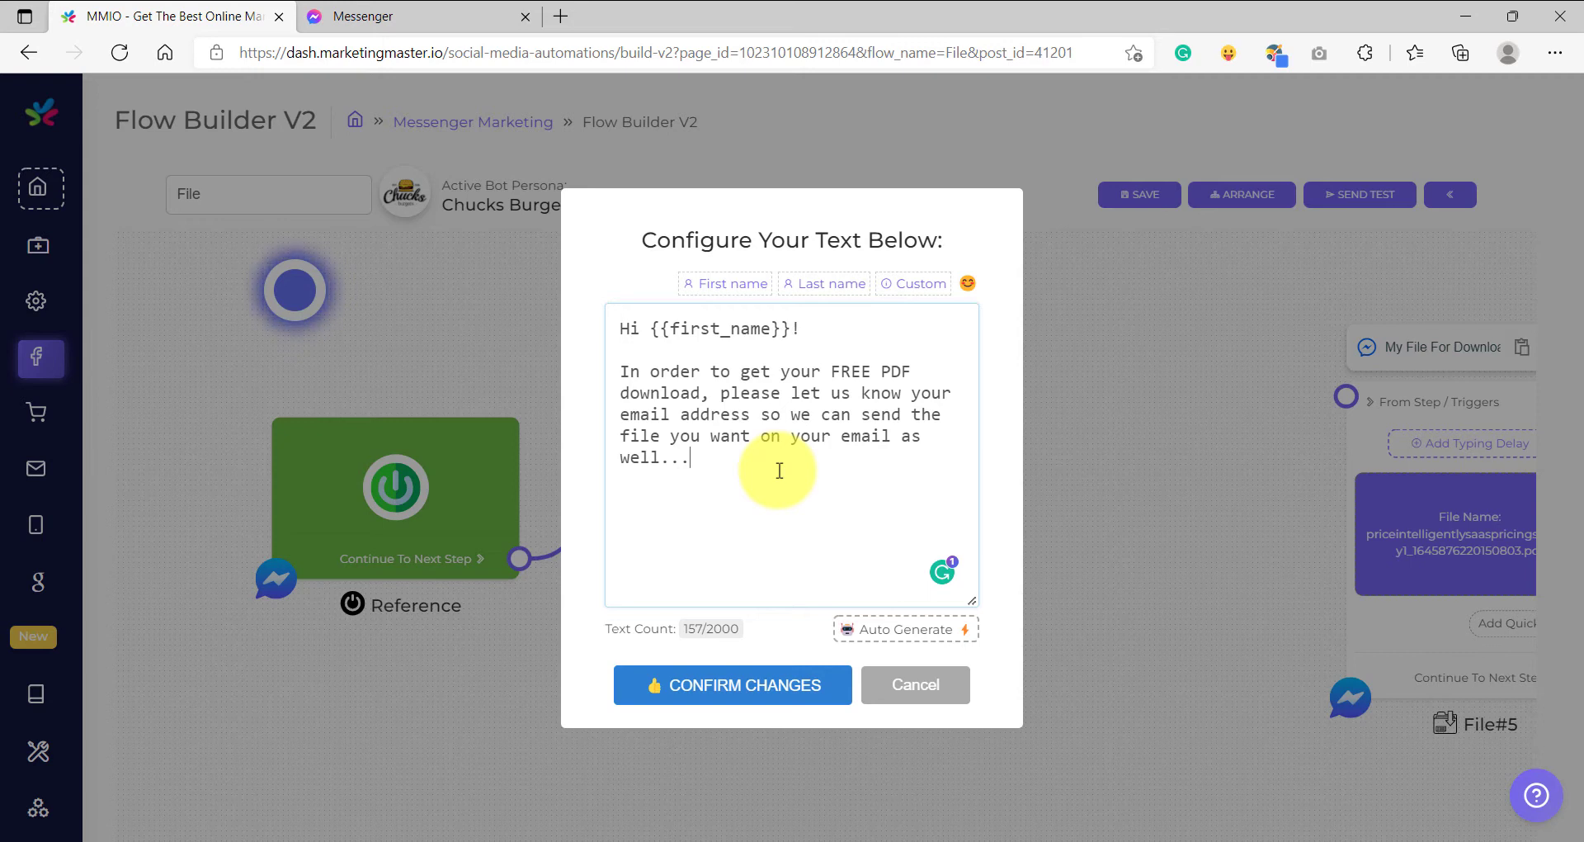
pyautogui.write('Click the your email on the button below')
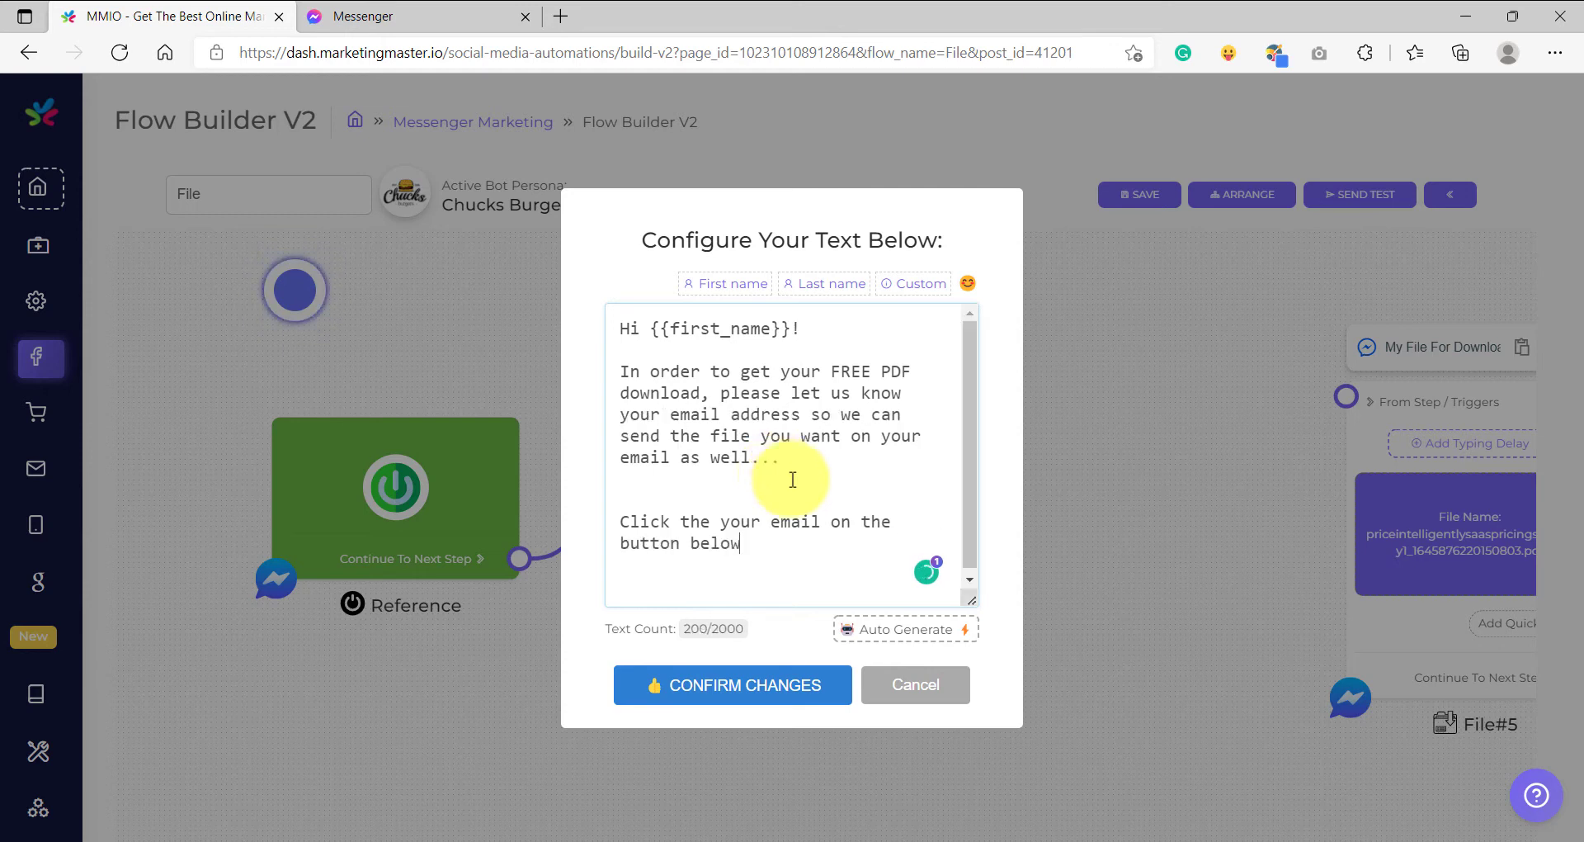
# - Insert the point_down emoji after 'below' from the emoji picker
pyautogui.click(968, 283)
pyautogui.scroll(-2, 1132, 268)
pyautogui.scroll(-4, 1134, 276)
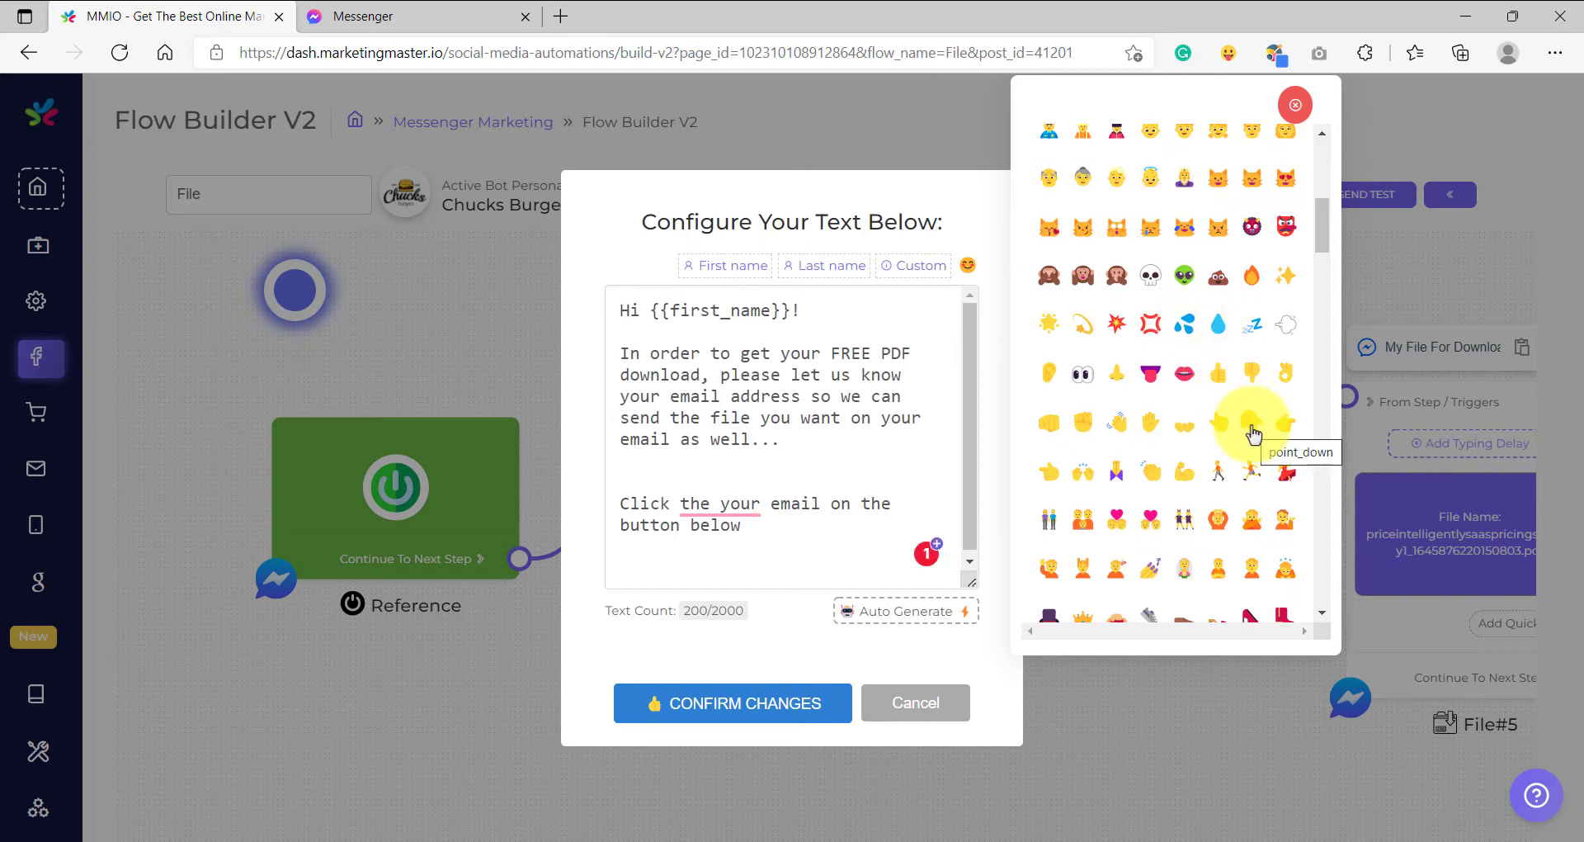
pyautogui.click(1251, 425)
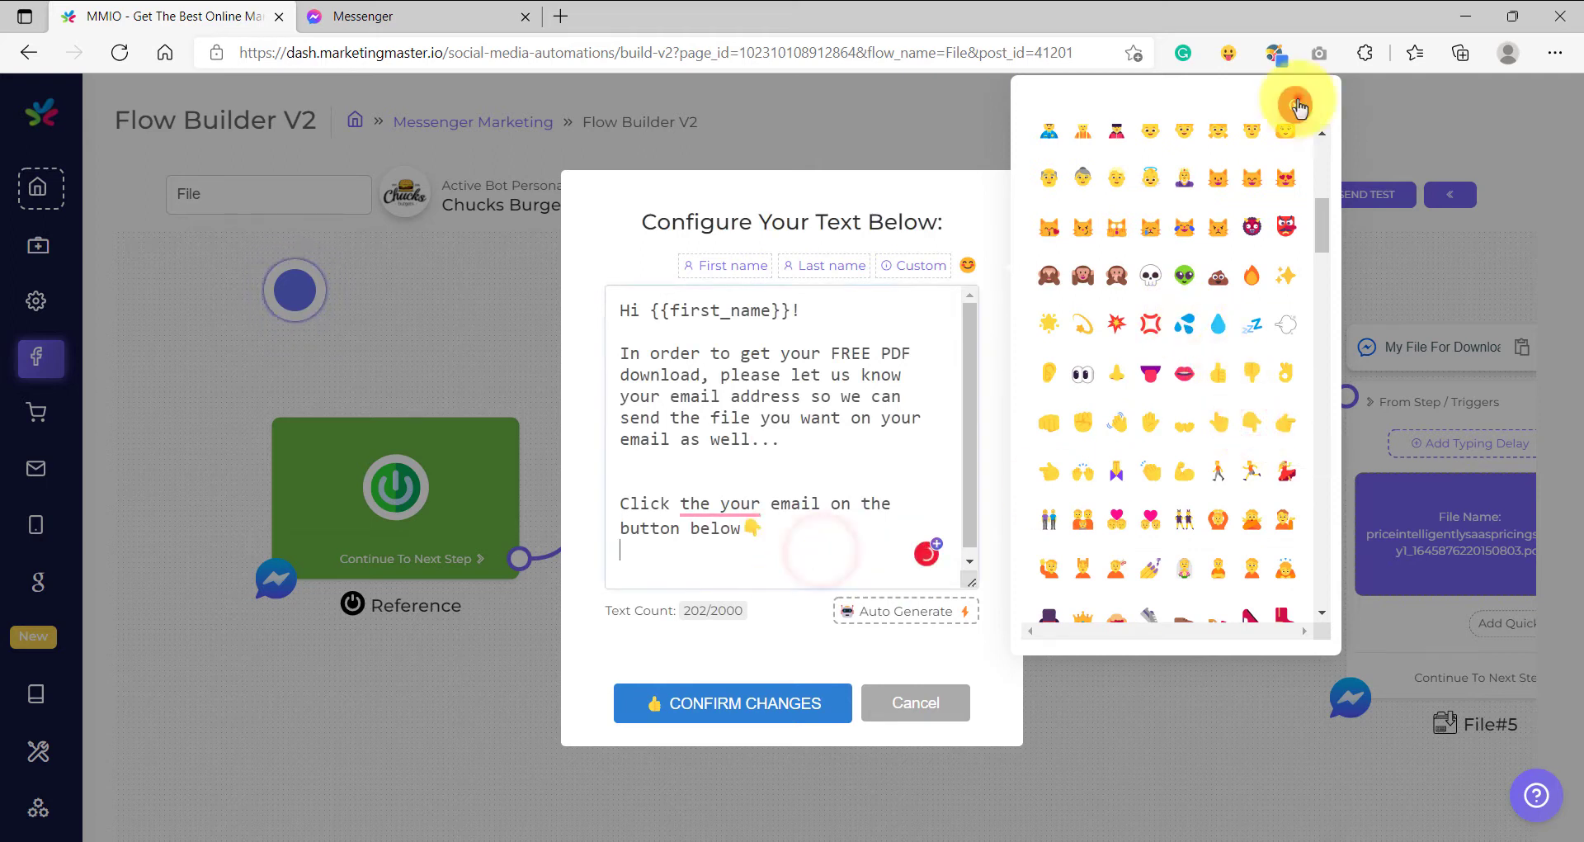
pyautogui.click(1295, 105)
# - Delete the stray 'the', add the note about typing your best used email, and confirm
pyautogui.doubleClick(694, 522)
pyautogui.press('Delete')
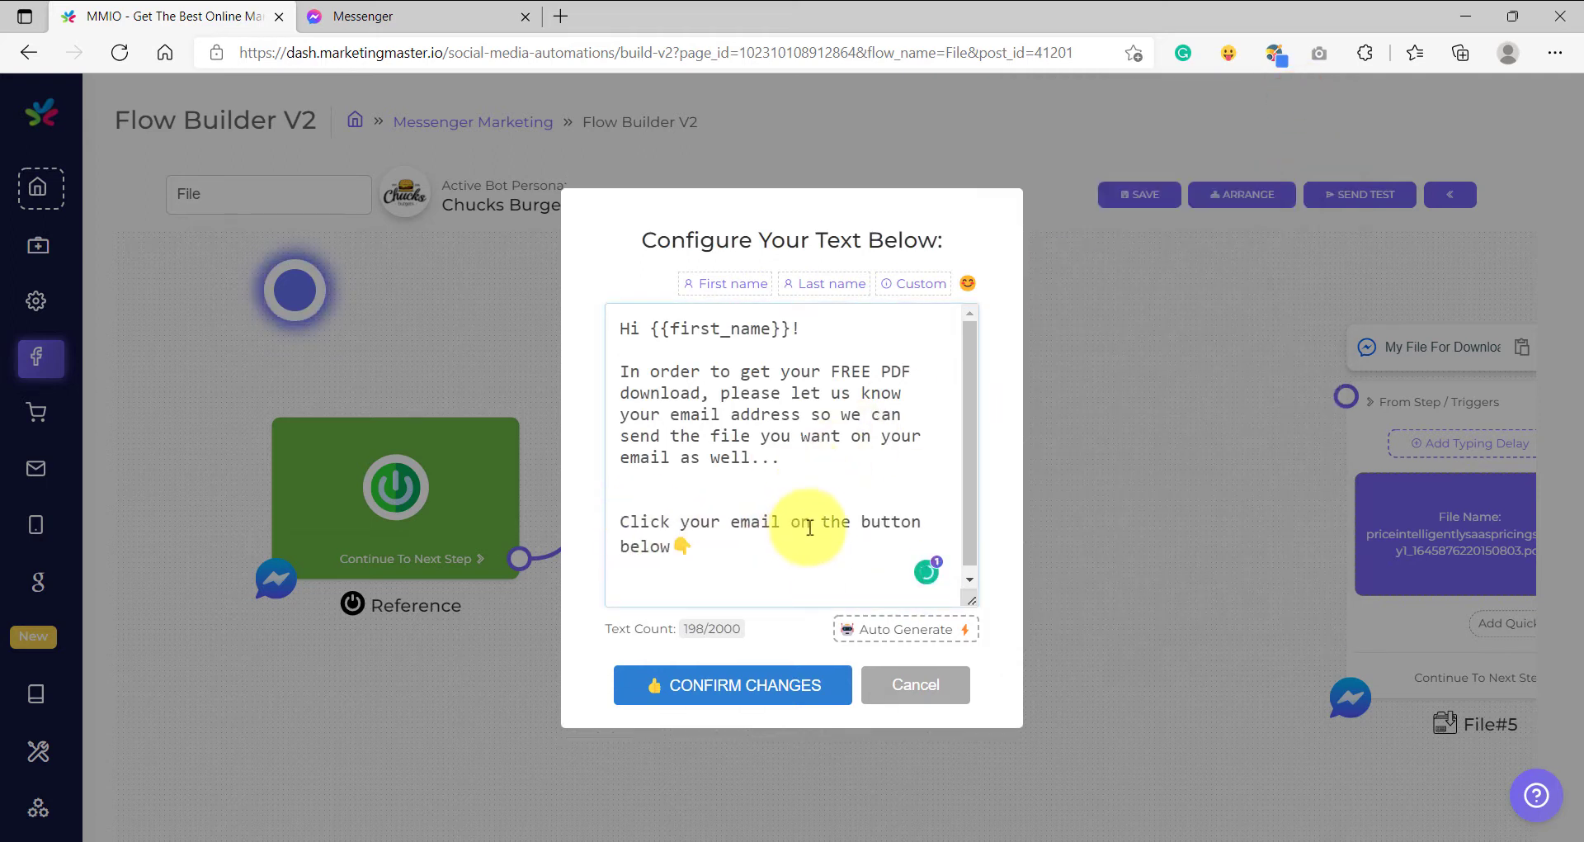
pyautogui.click(727, 547)
pyautogui.press('Return')
pyautogui.press('Return')
pyautogui.scroll(-1, 726, 548)
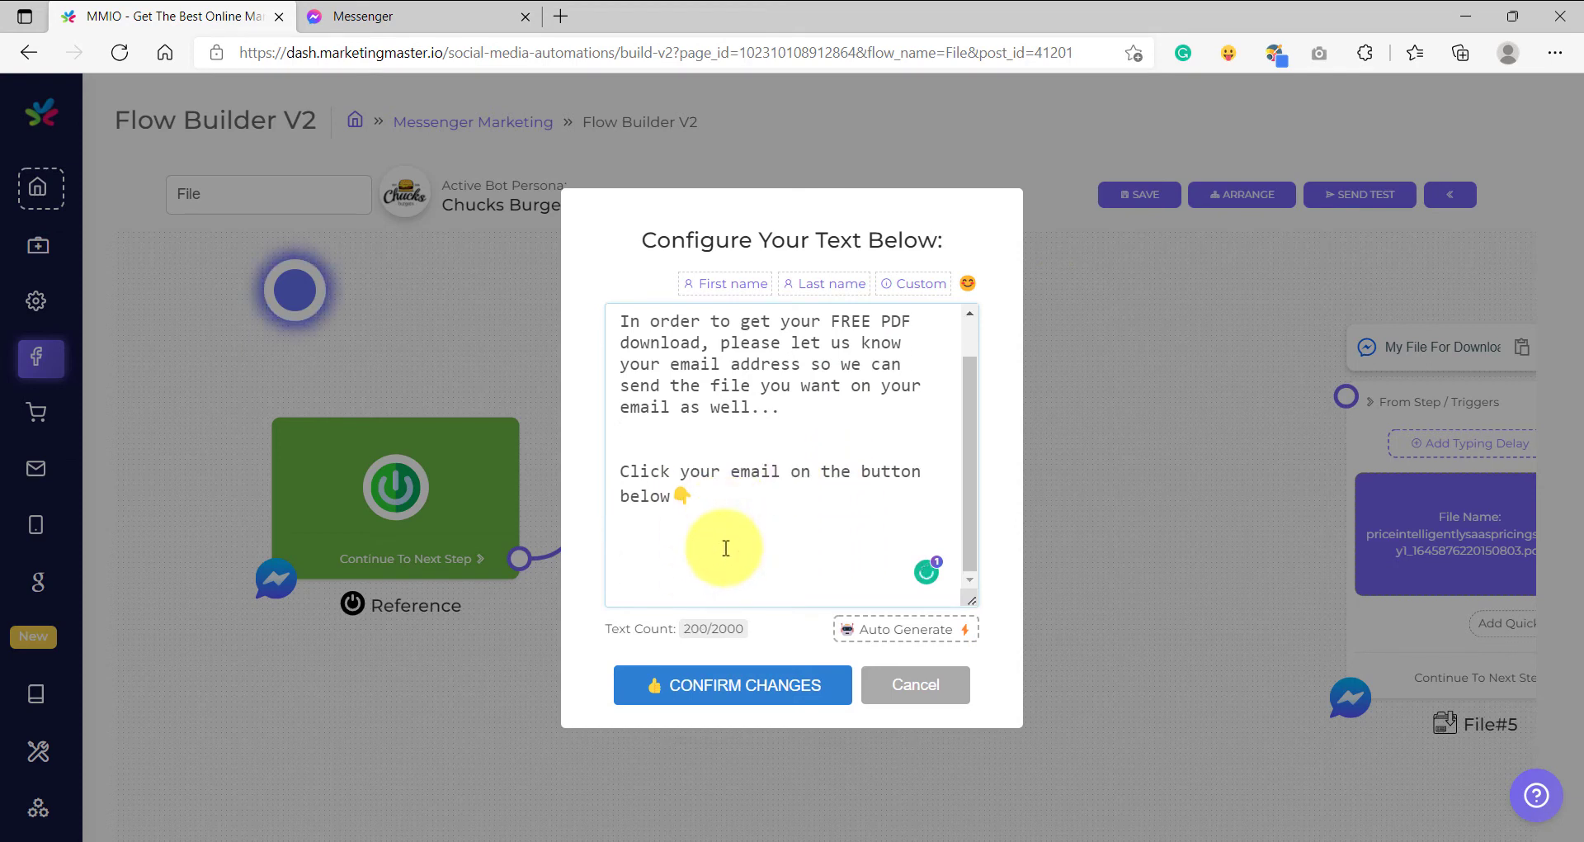
pyautogui.write('(If you are not seeing your email, simply type your best used email instead')
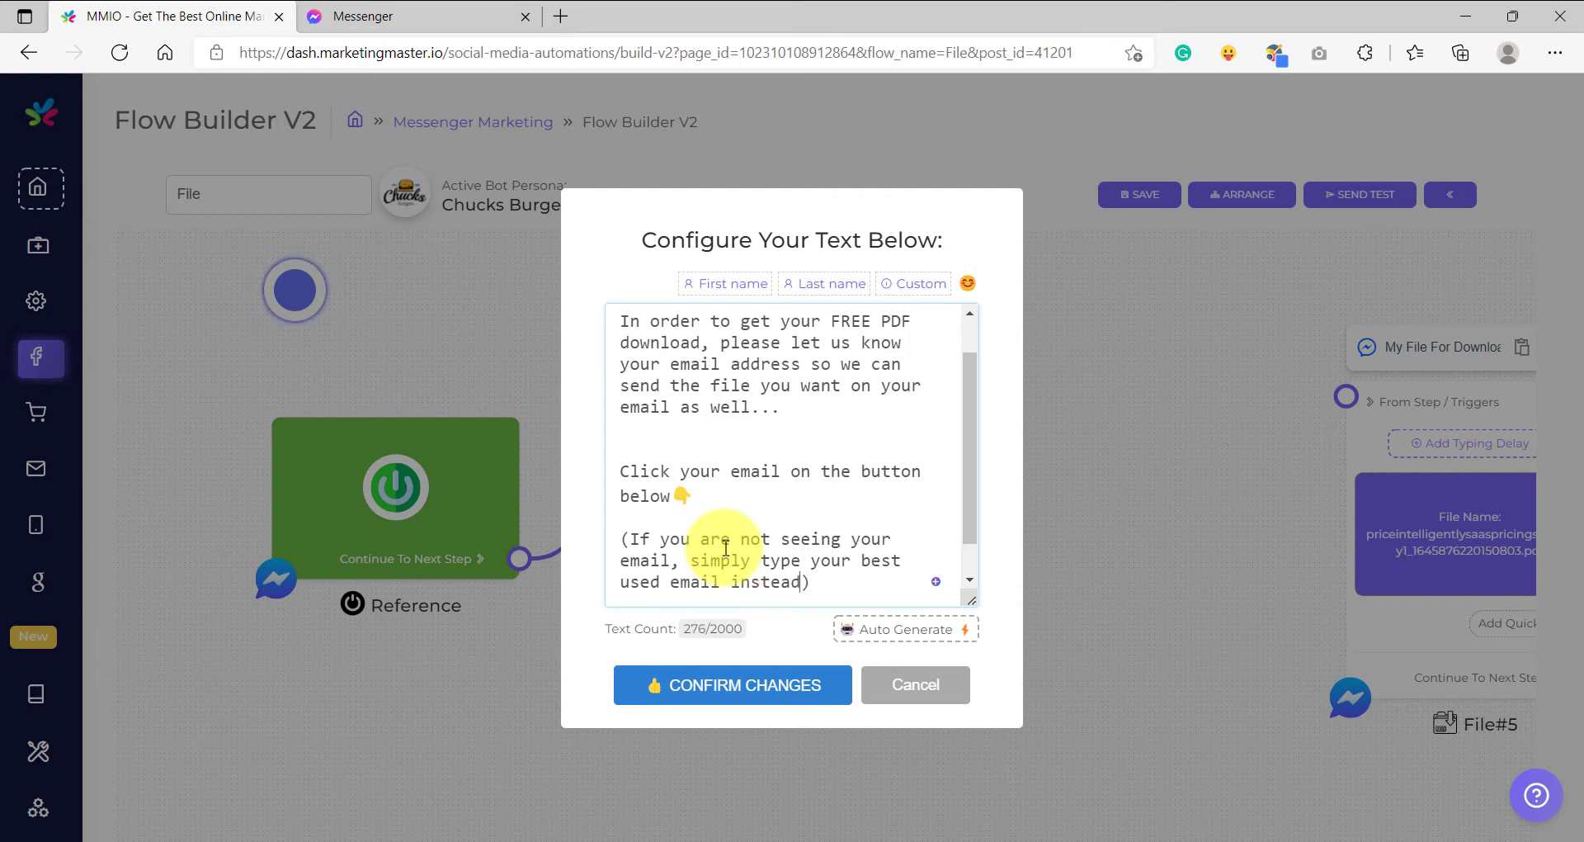
pyautogui.click(731, 687)
pyautogui.scroll(-3, 825, 689)
pyautogui.scroll(6, 876, 569)
# - Add an Email-type quick reply to the Optin Start message and confirm it
pyautogui.moveTo(877, 600); pyautogui.dragTo(929, 499)
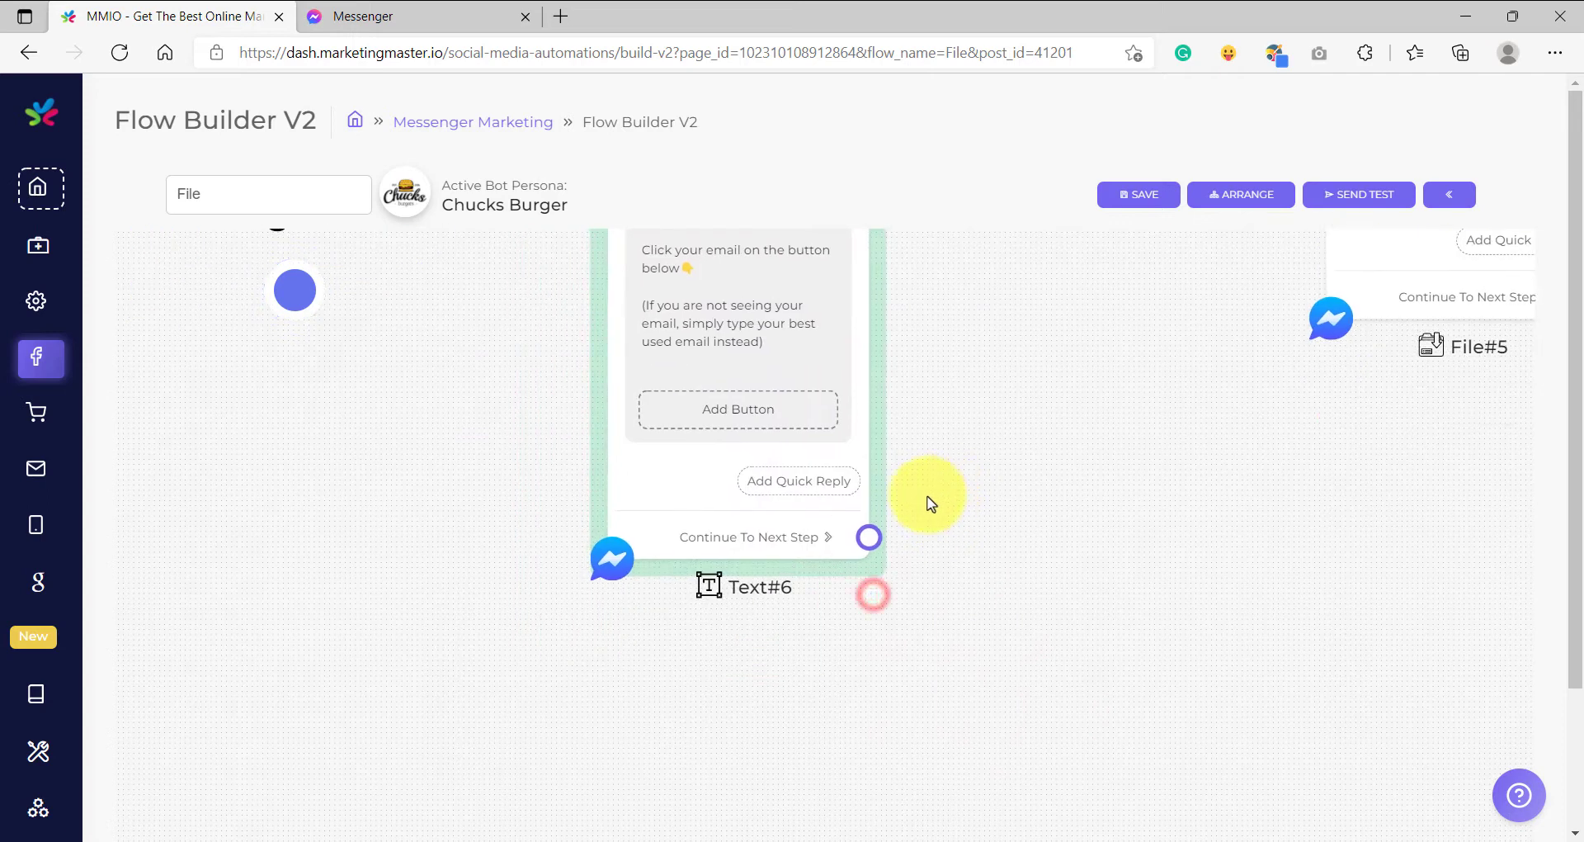
pyautogui.scroll(3, 907, 495)
pyautogui.click(804, 485)
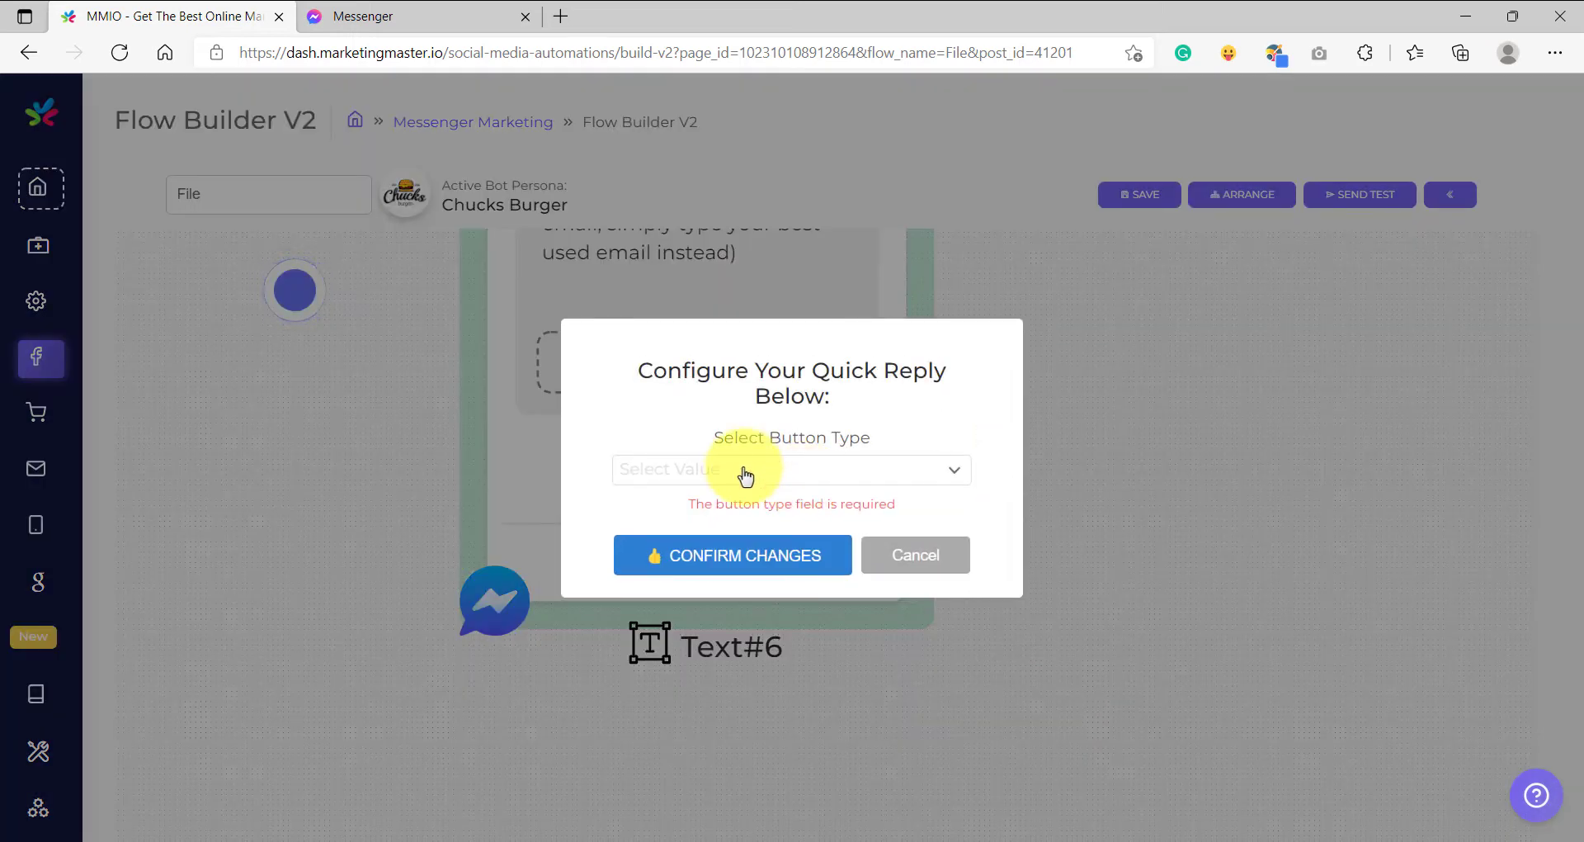
pyautogui.click(752, 474)
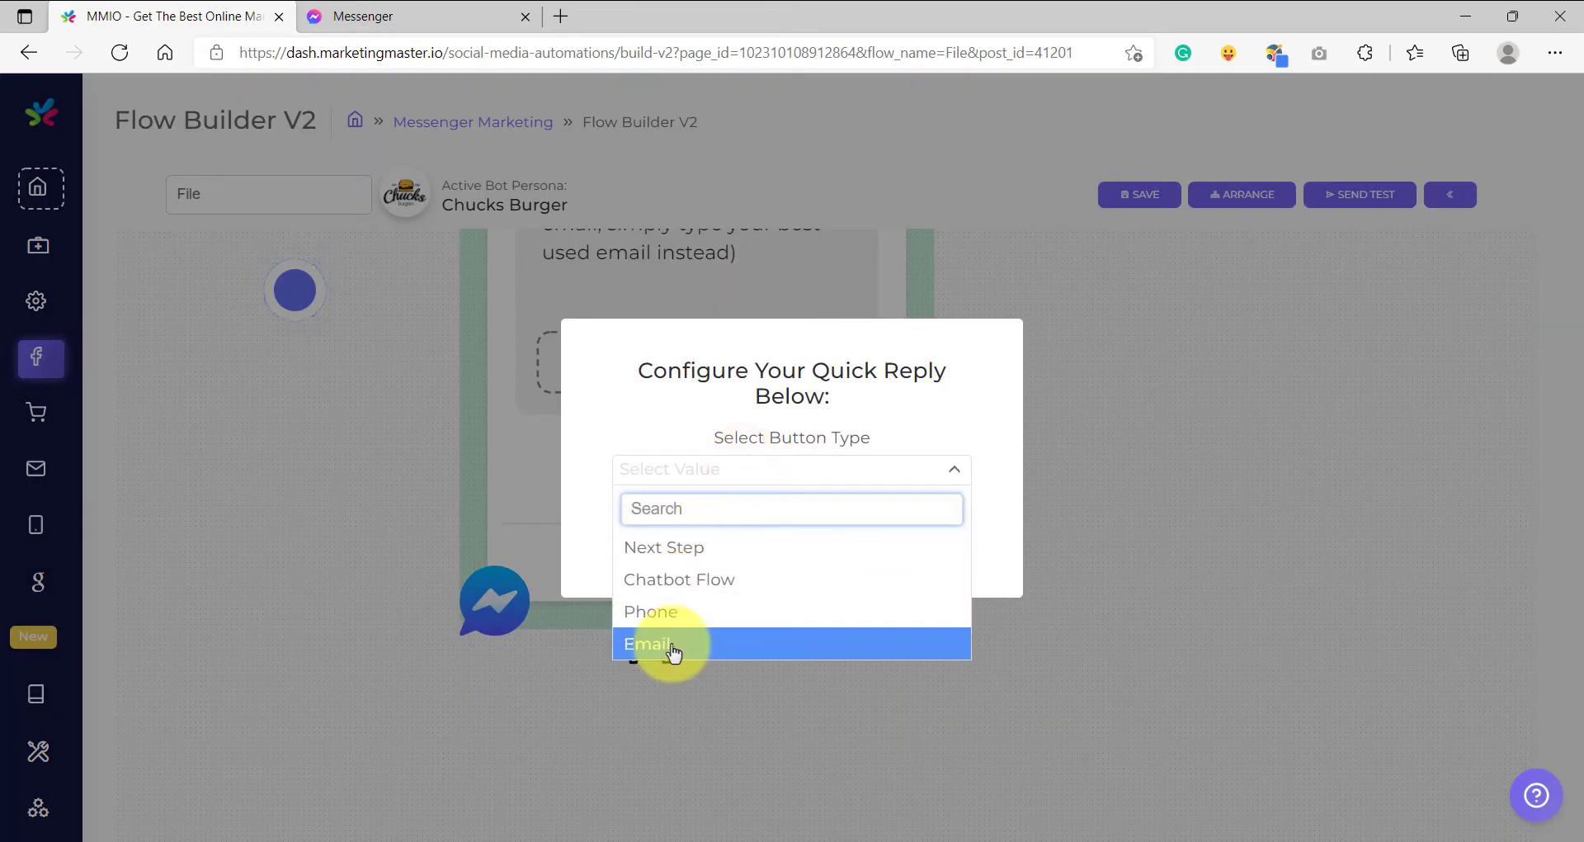
pyautogui.click(674, 653)
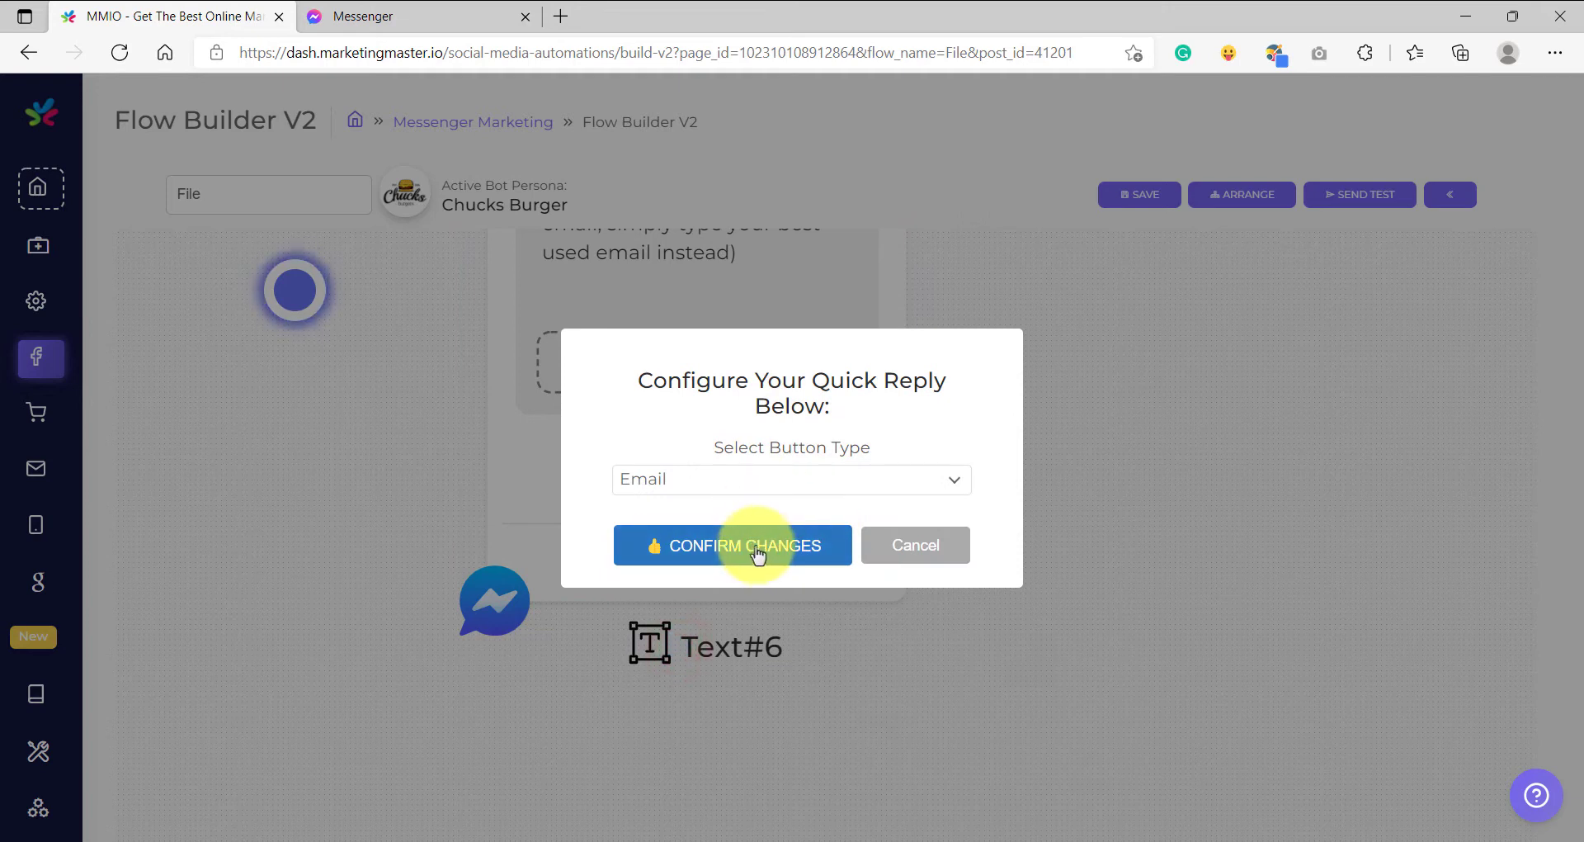
pyautogui.click(757, 555)
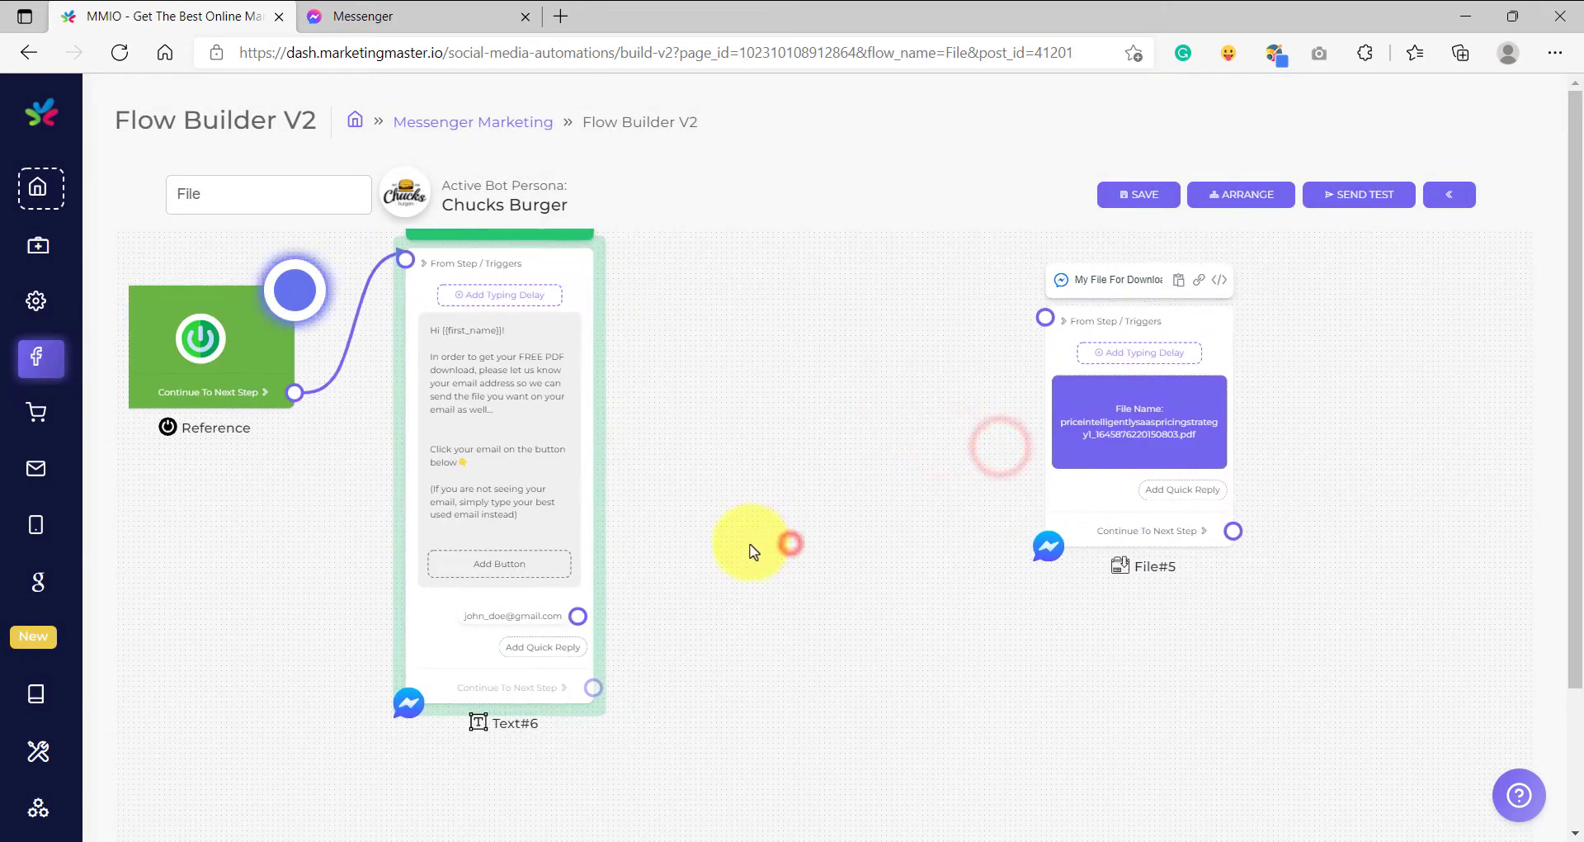
# - Connect the Email quick reply's output to a new UserInput#8 step
pyautogui.moveTo(577, 616); pyautogui.dragTo(761, 462)
pyautogui.click(797, 741)
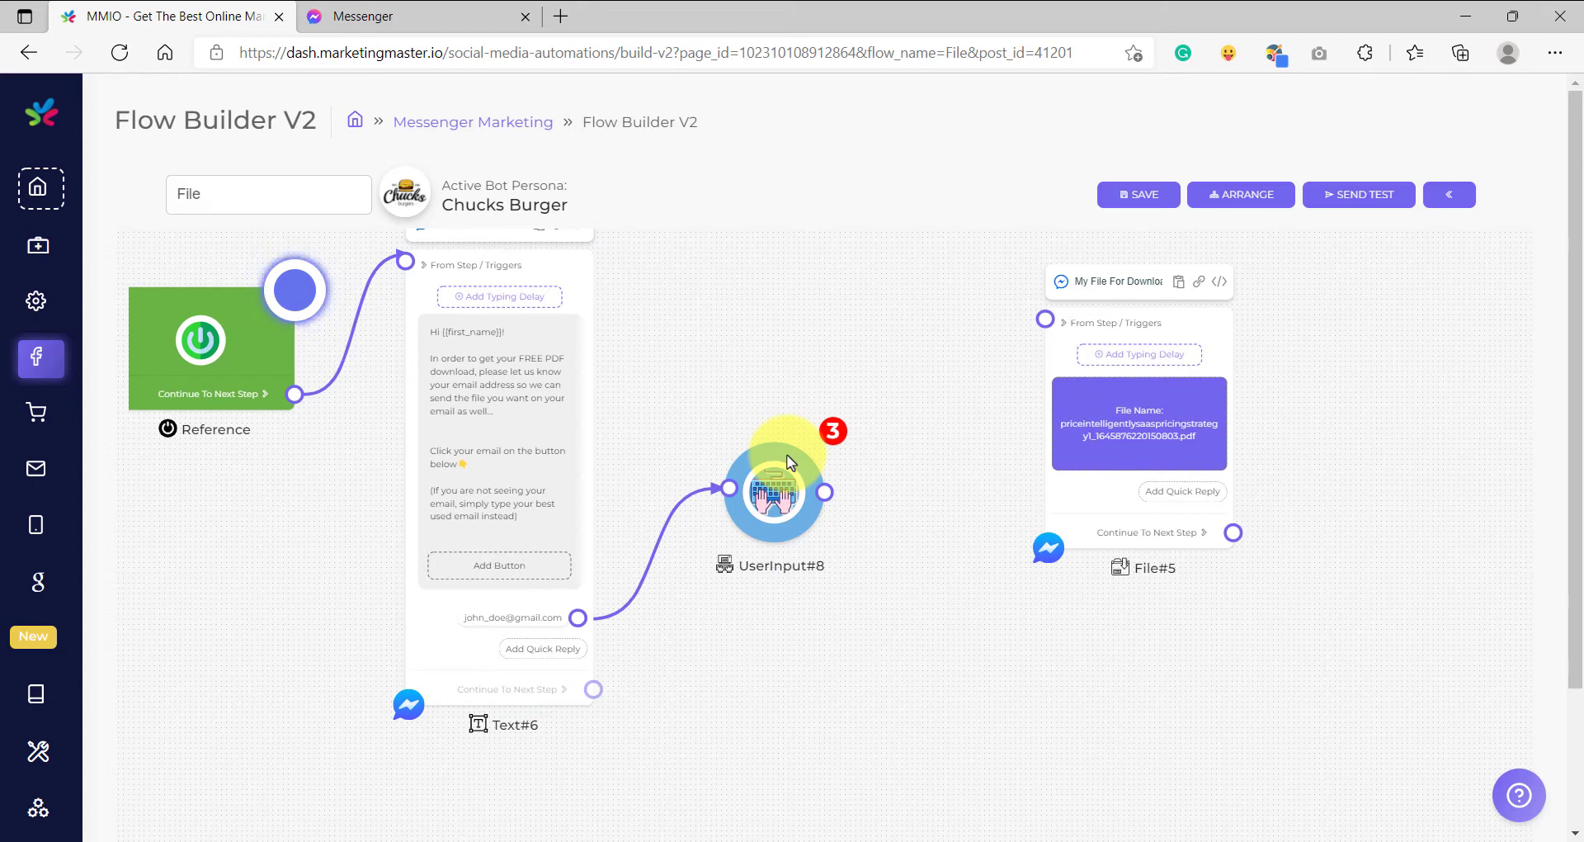
pyautogui.scroll(3, 543, 611)
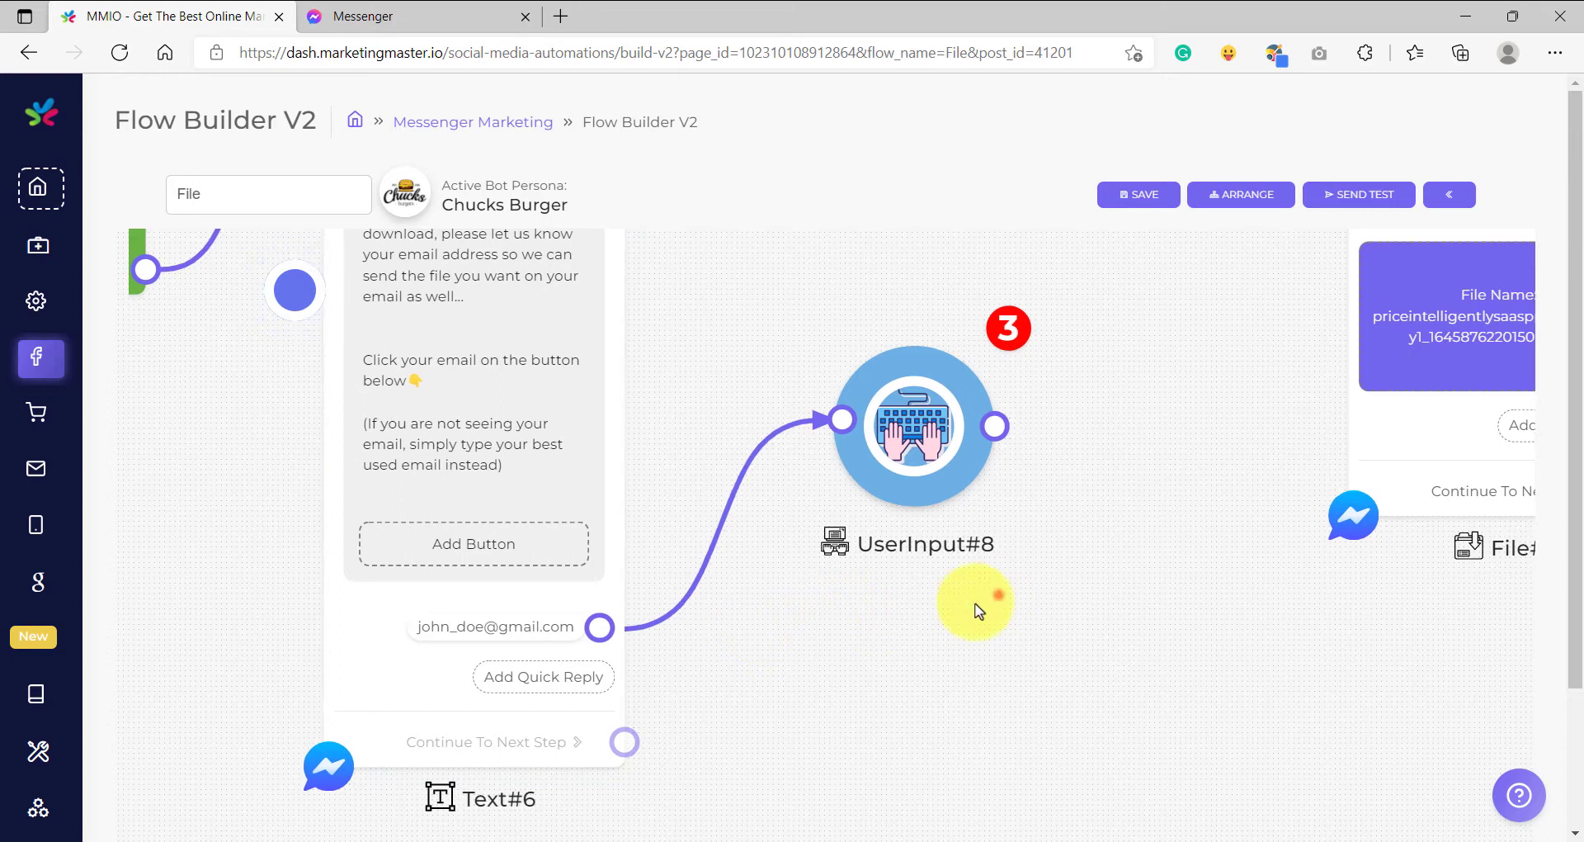
pyautogui.scroll(2, 962, 601)
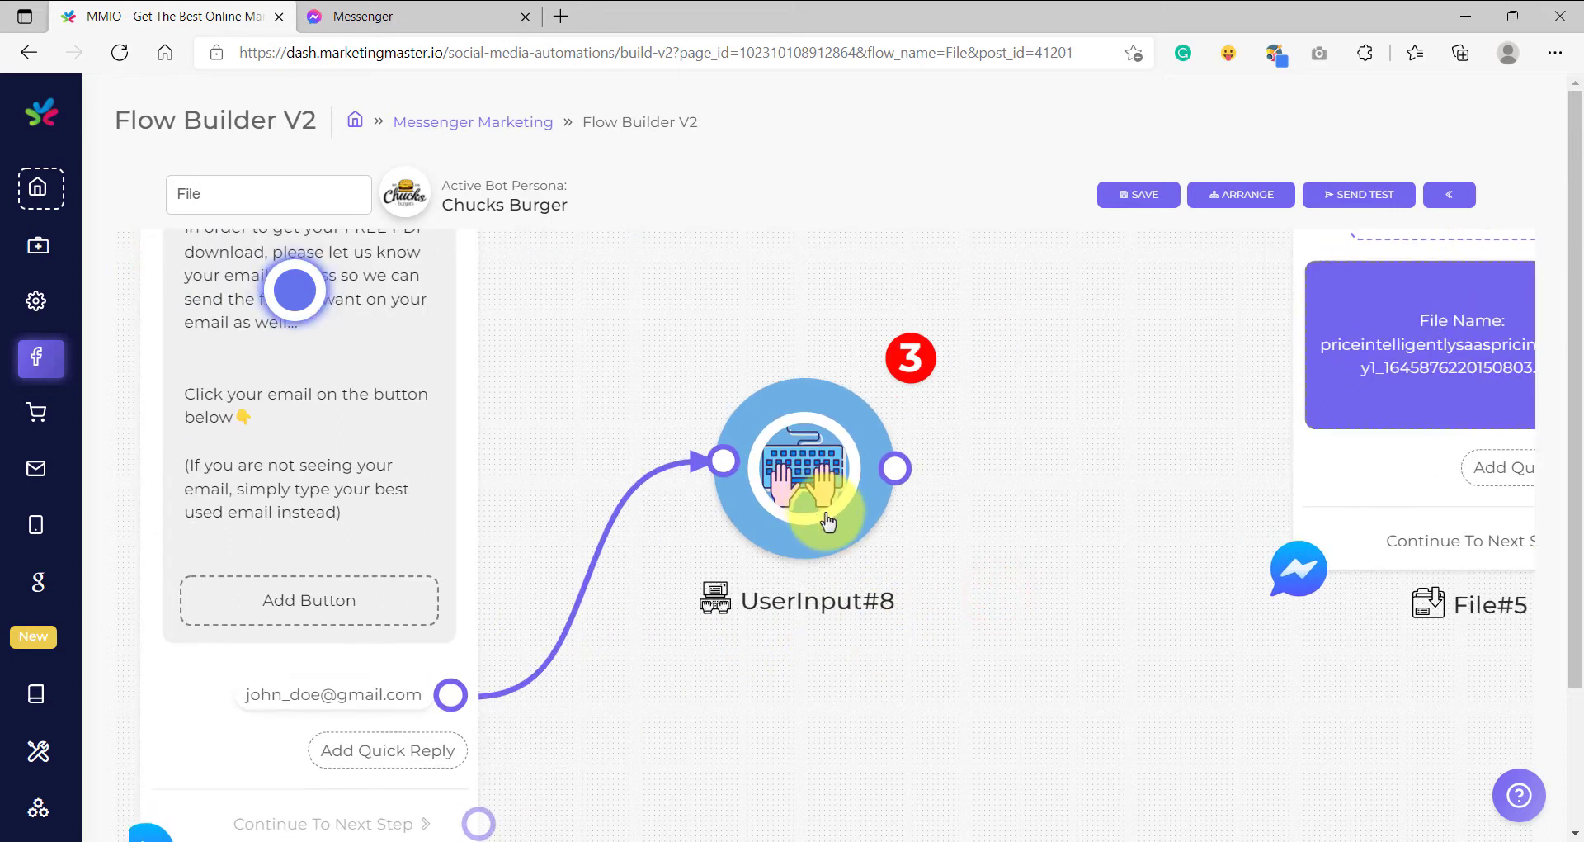
pyautogui.scroll(5, 577, 591)
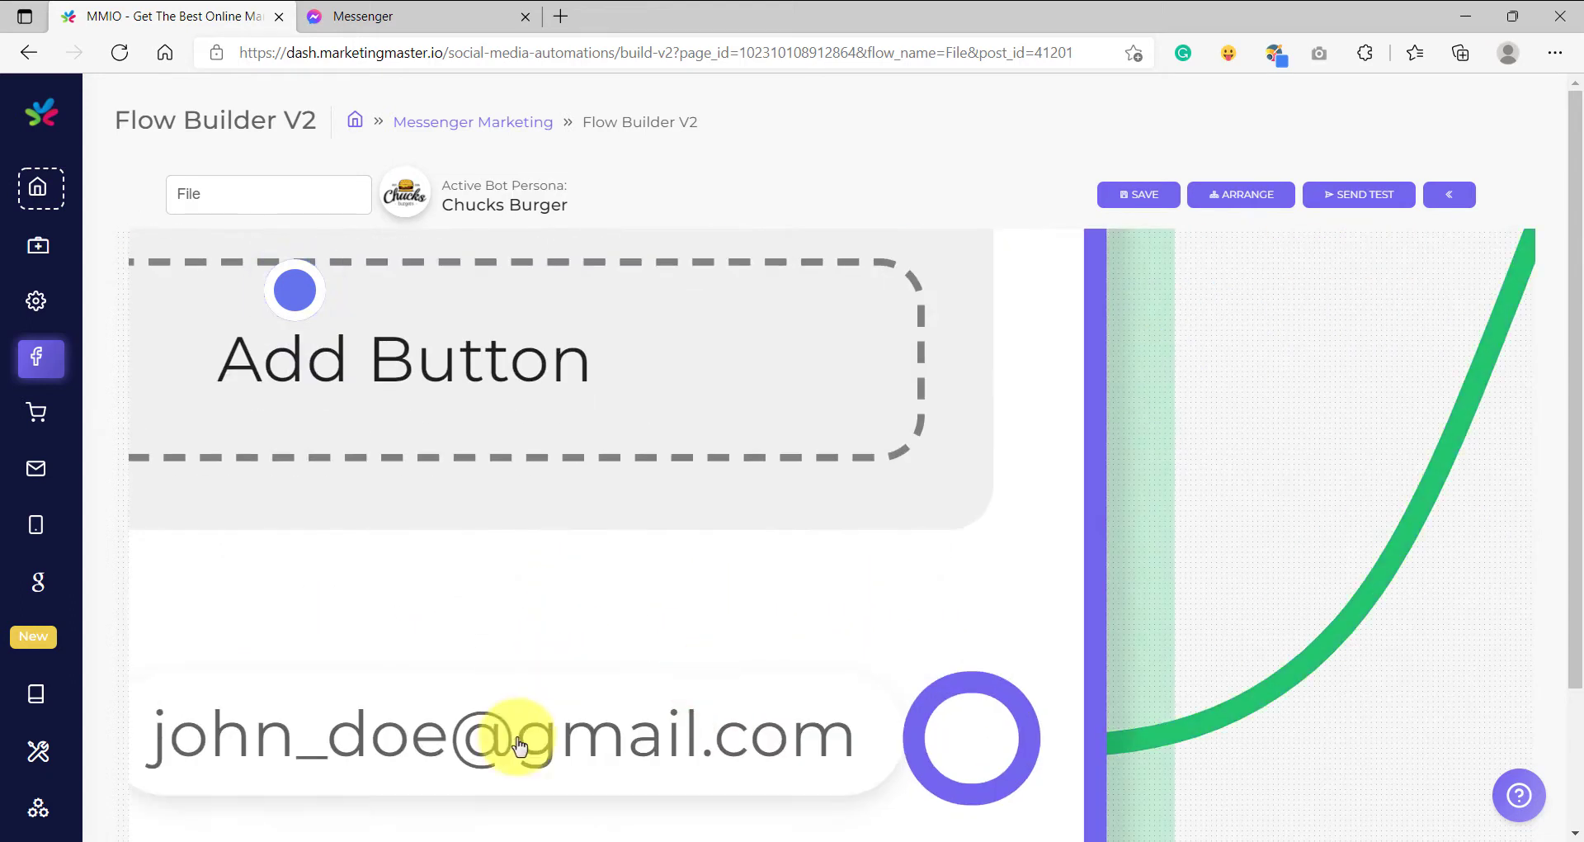
pyautogui.moveTo(1046, 802); pyautogui.dragTo(1096, 602)
pyautogui.scroll(3, 619, 558)
pyautogui.scroll(-2, 619, 558)
pyautogui.moveTo(619, 558)
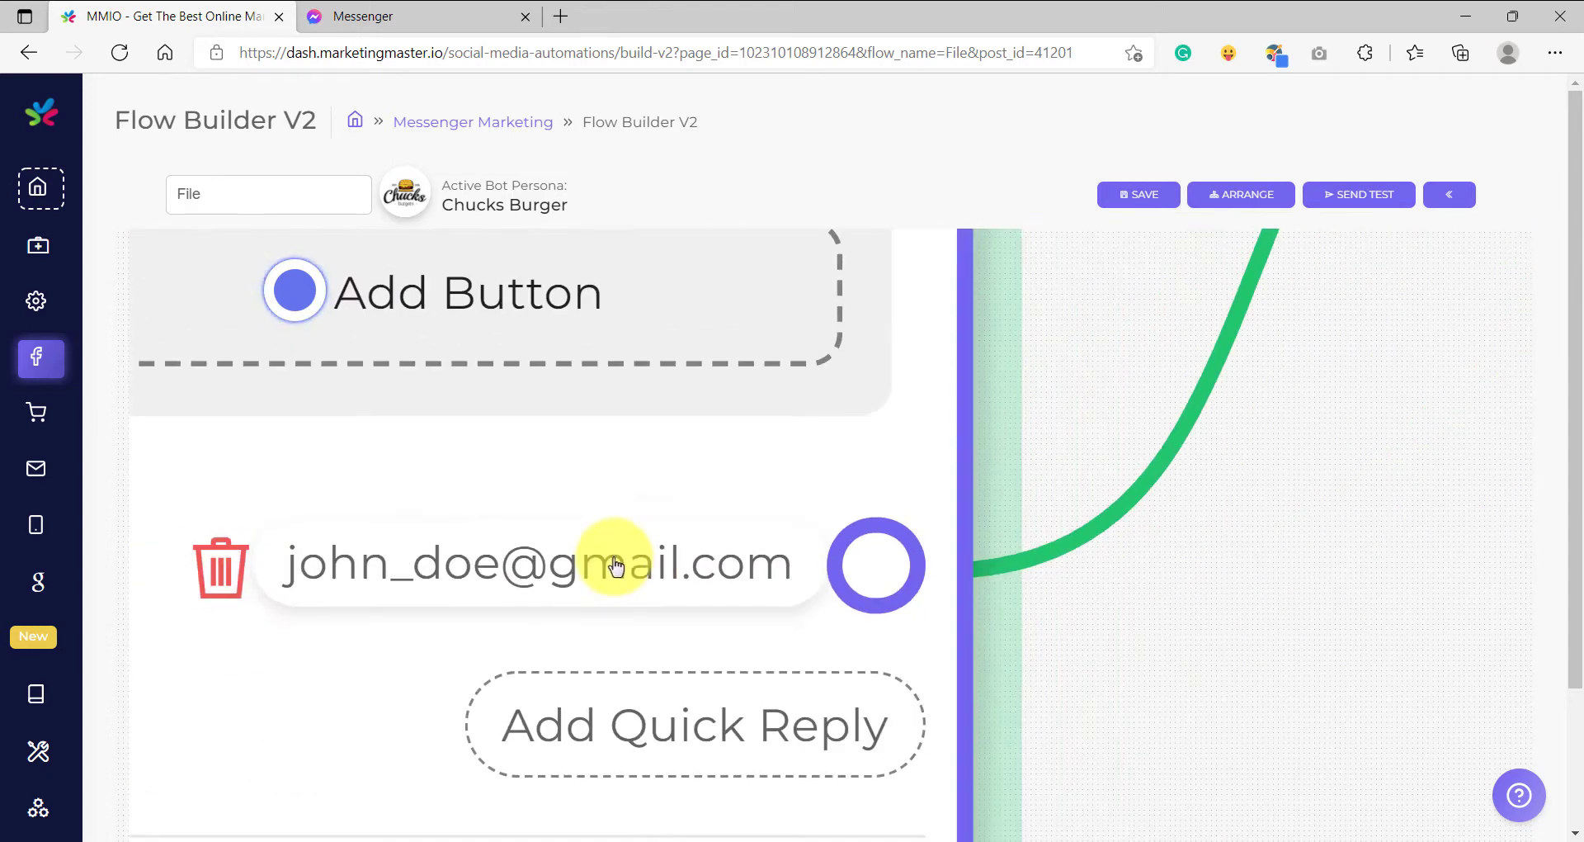
pyautogui.scroll(1, 615, 563)
pyautogui.scroll(-4, 614, 563)
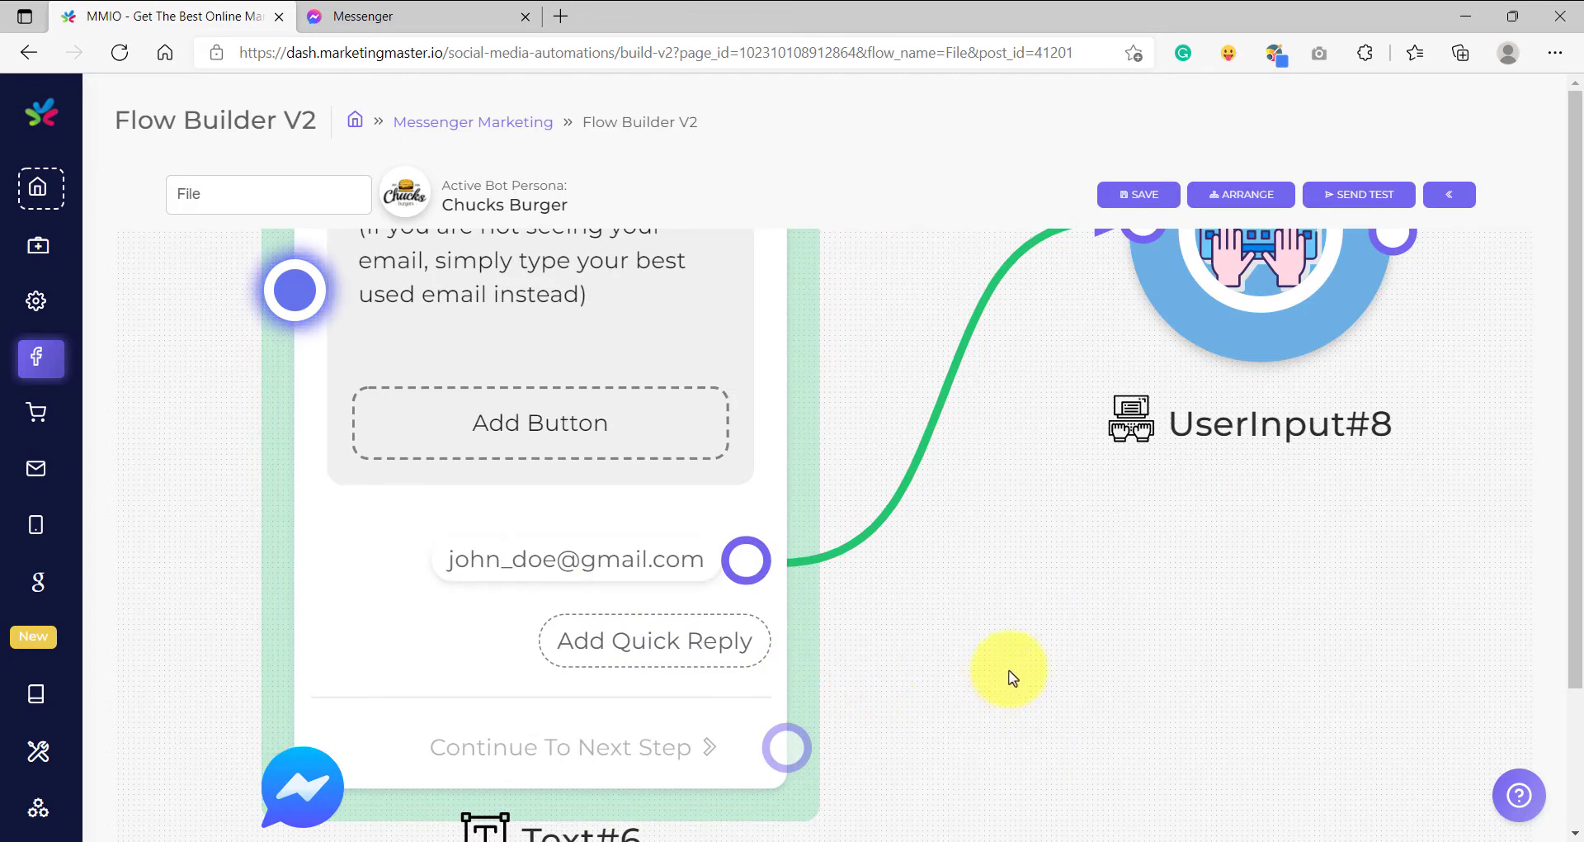
pyautogui.scroll(-2, 1155, 651)
pyautogui.scroll(1, 947, 678)
pyautogui.scroll(1, 877, 498)
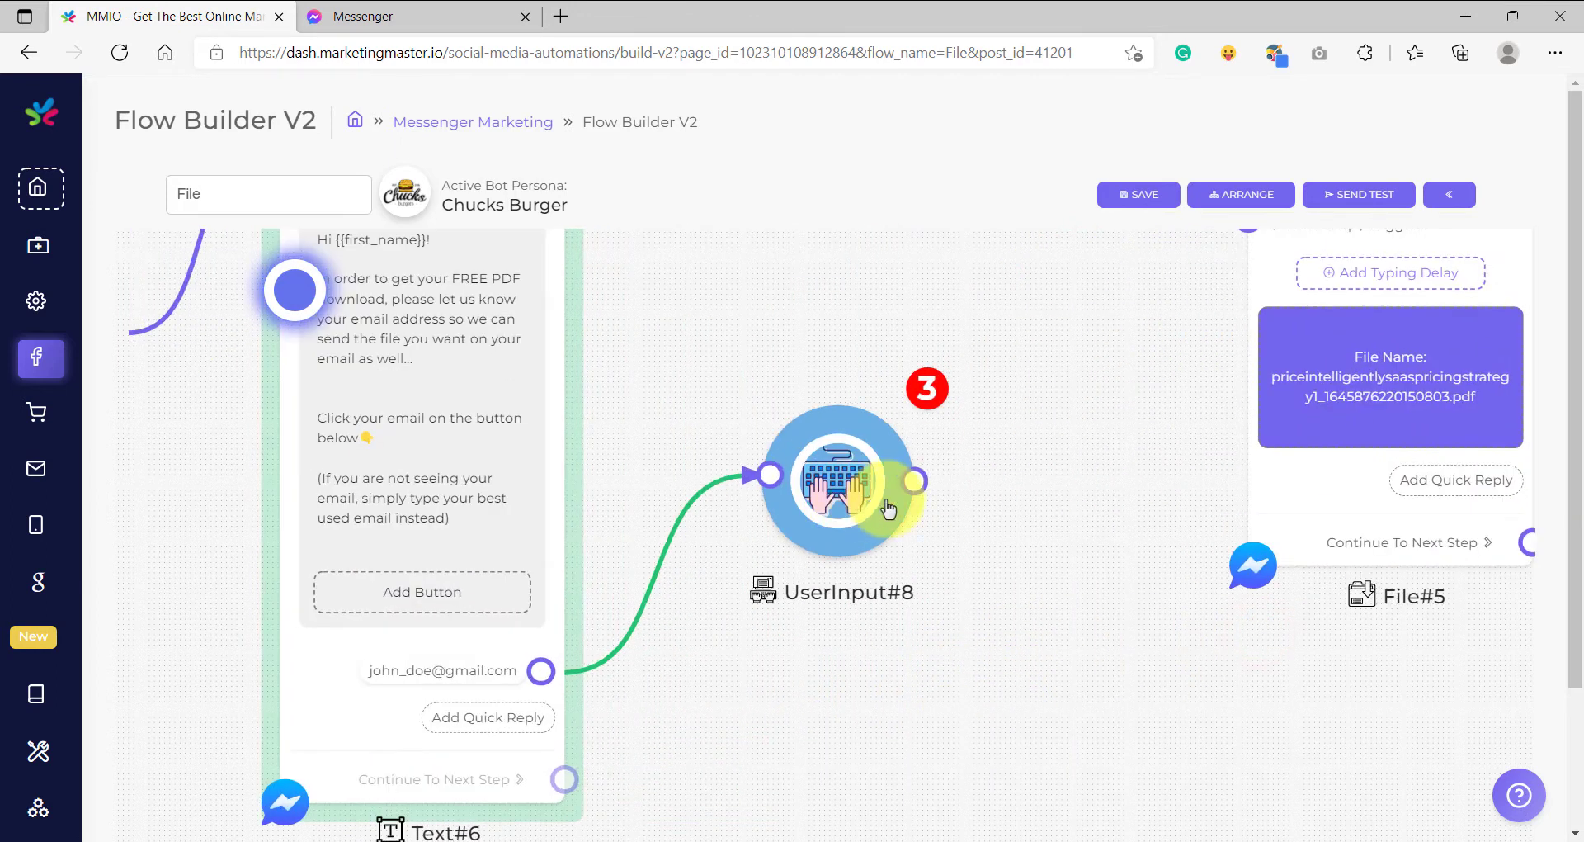
pyautogui.scroll(1, 948, 487)
pyautogui.scroll(1, 907, 503)
# - Save UserInput#8 replies to a newly created custom variable 'optin email' and confirm
pyautogui.click(751, 497)
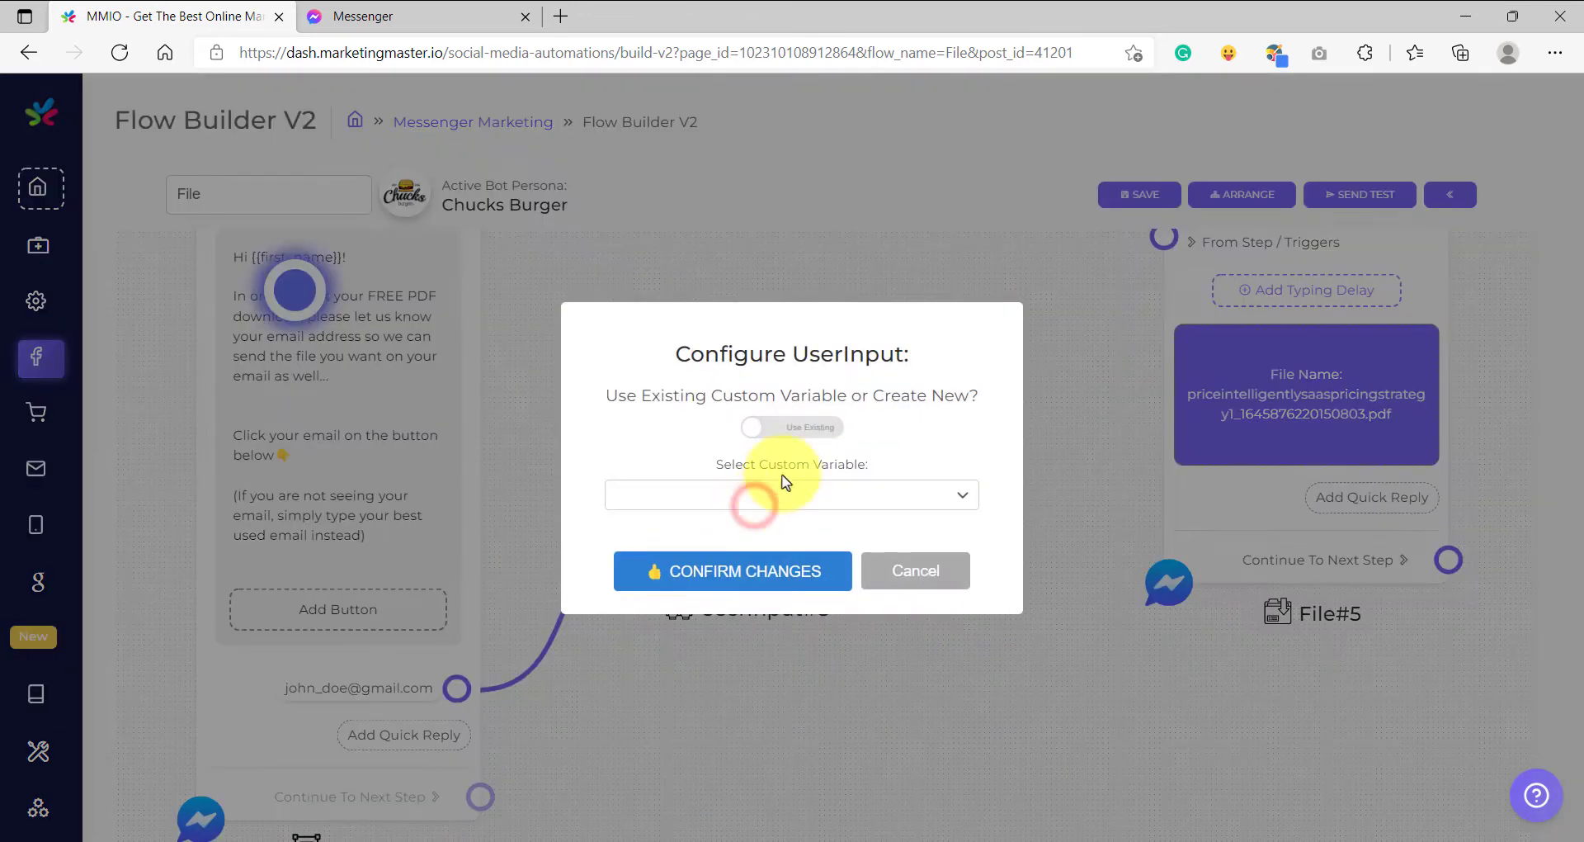
pyautogui.click(805, 429)
pyautogui.click(785, 415)
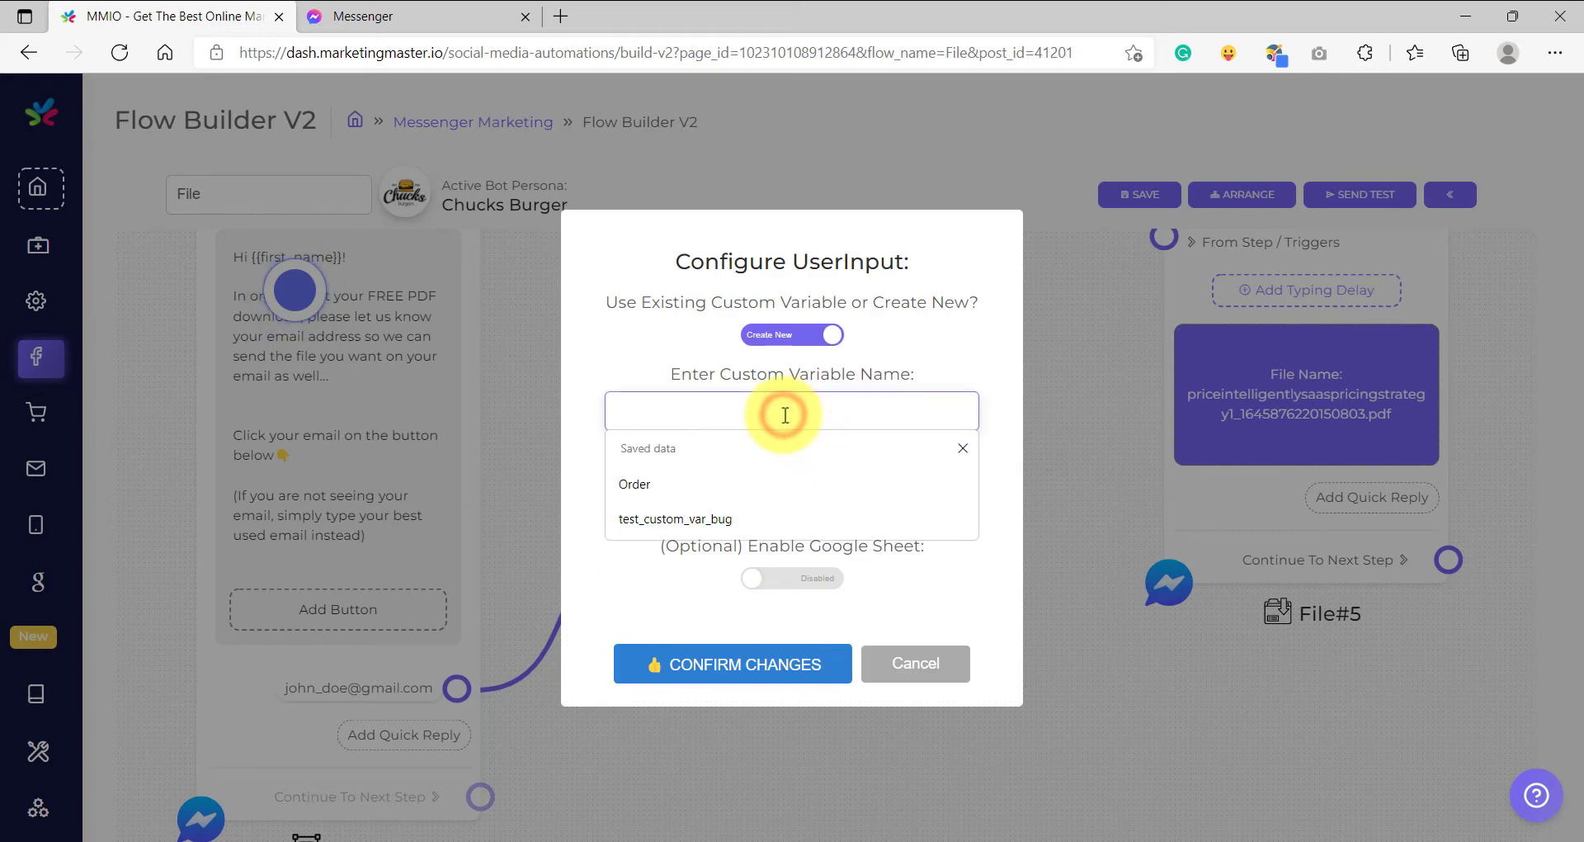
pyautogui.write('opt')
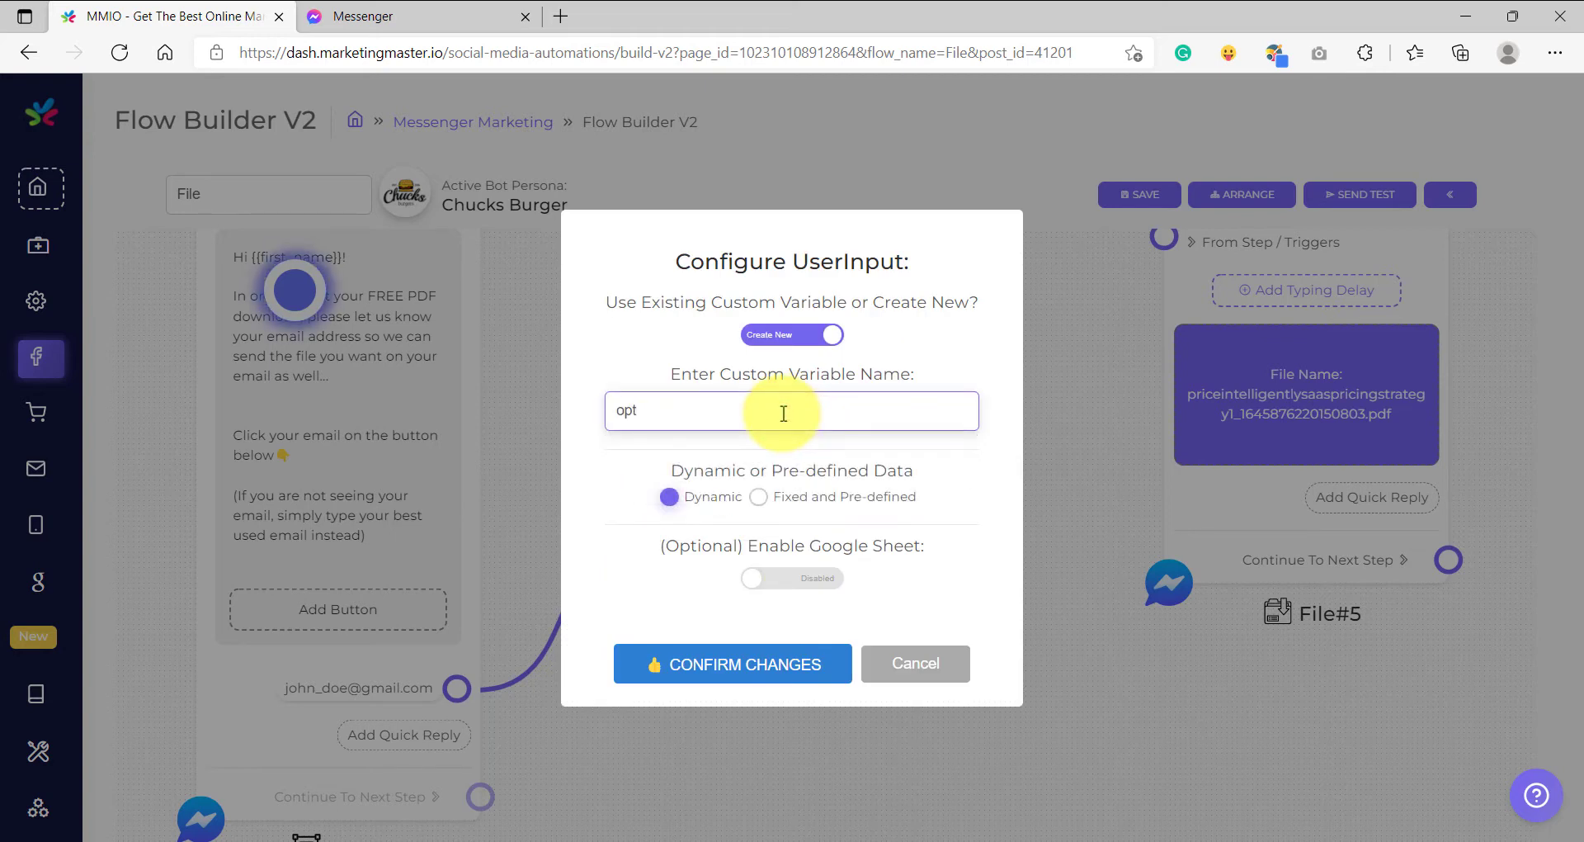
pyautogui.write('in email')
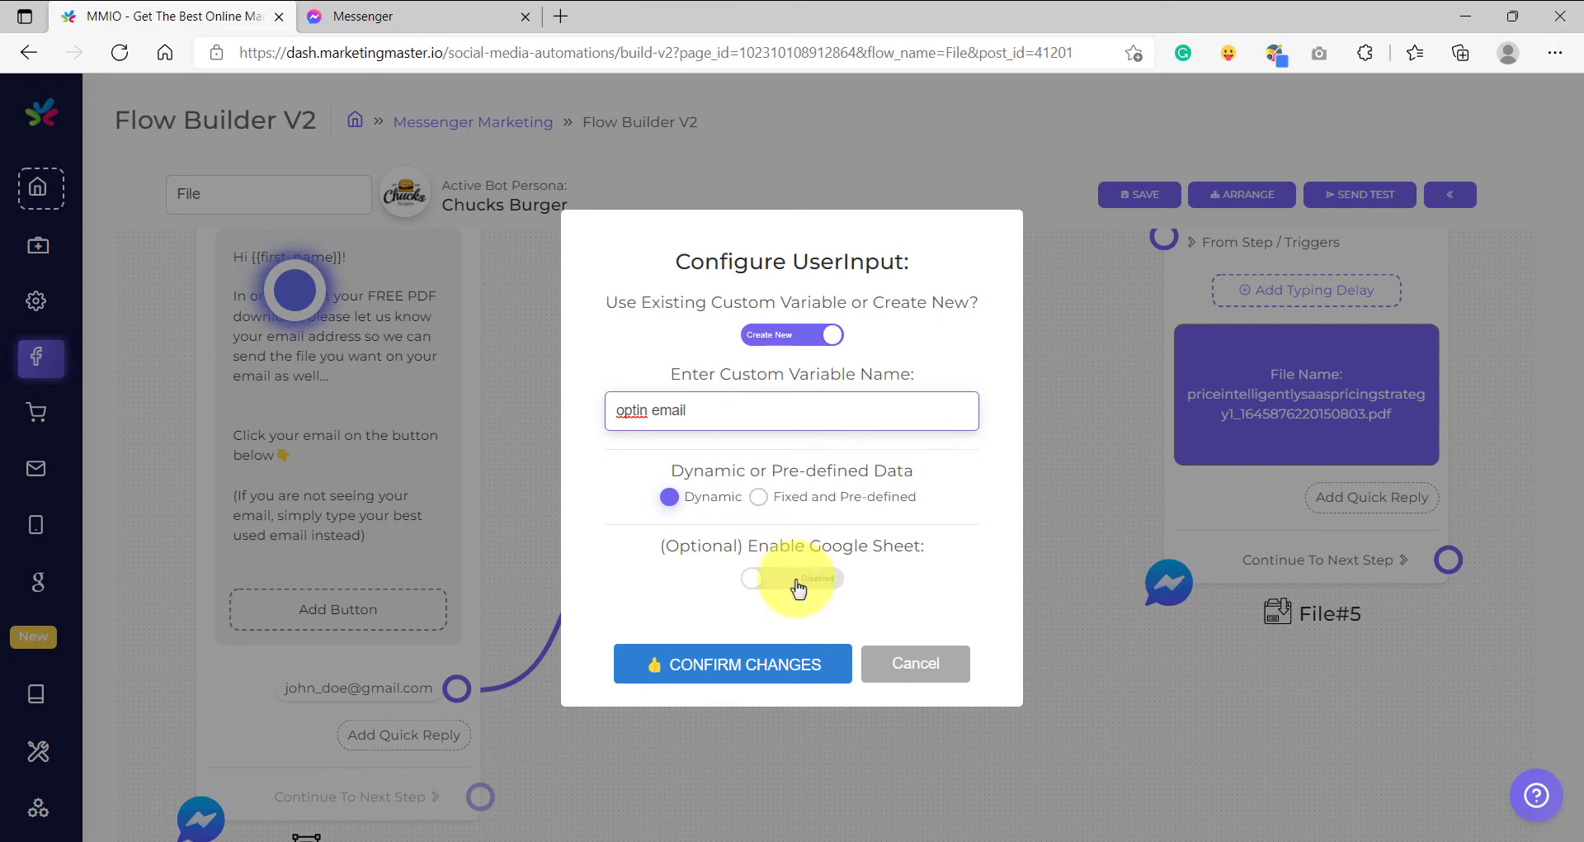
pyautogui.tripleClick(778, 542)
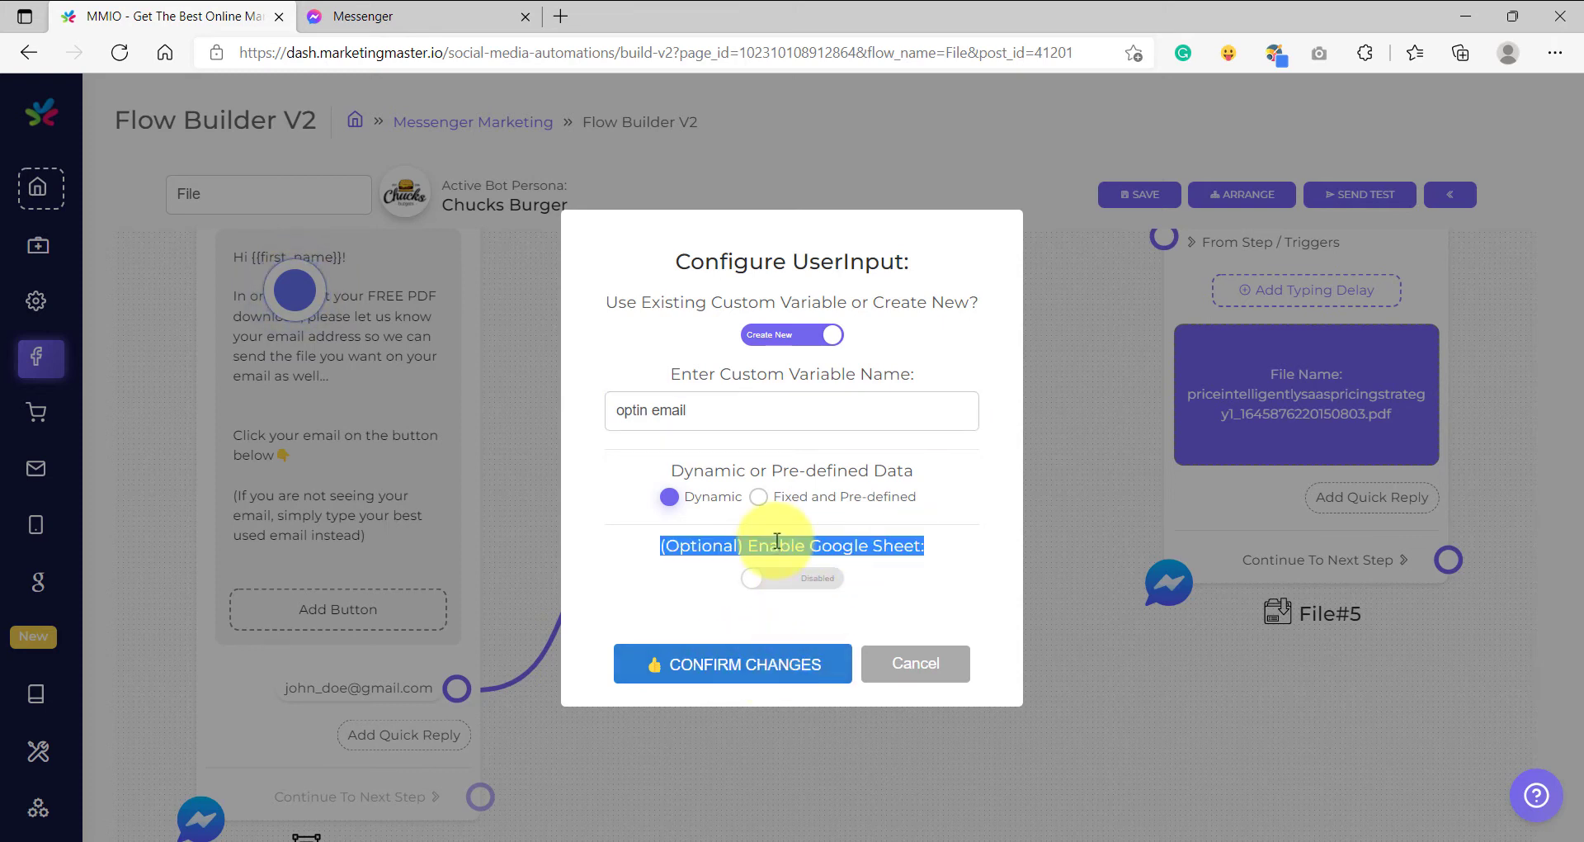
pyautogui.click(661, 575)
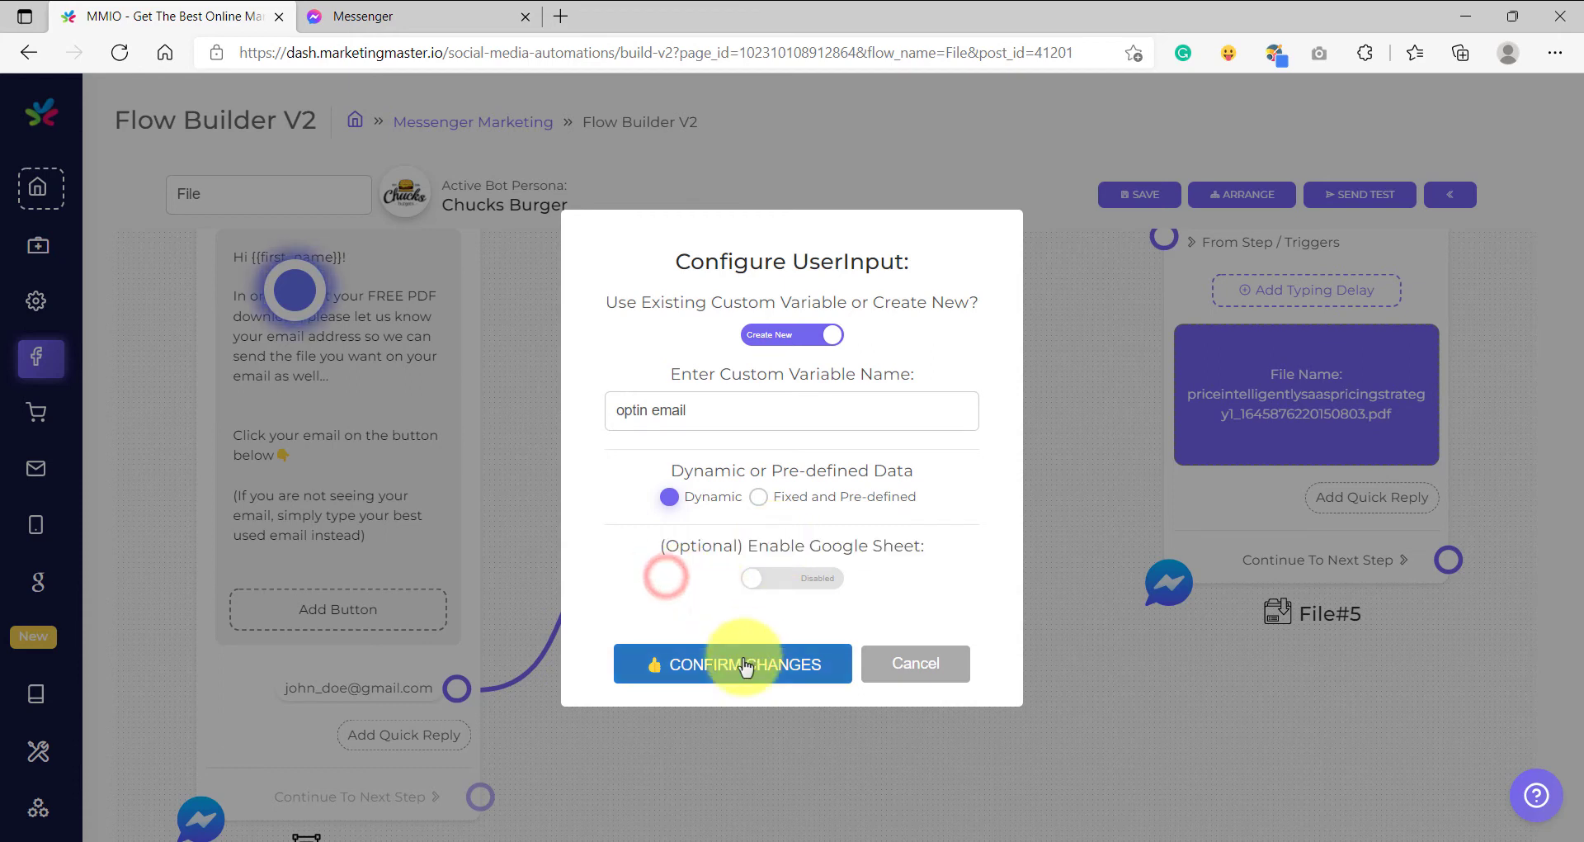
pyautogui.click(739, 665)
pyautogui.moveTo(936, 460); pyautogui.dragTo(1072, 459)
pyautogui.moveTo(805, 572); pyautogui.dragTo(717, 426)
# - Add a Text step after UserInput#8 and name it 'Thank you'
pyautogui.click(776, 425)
pyautogui.scroll(3, 768, 485)
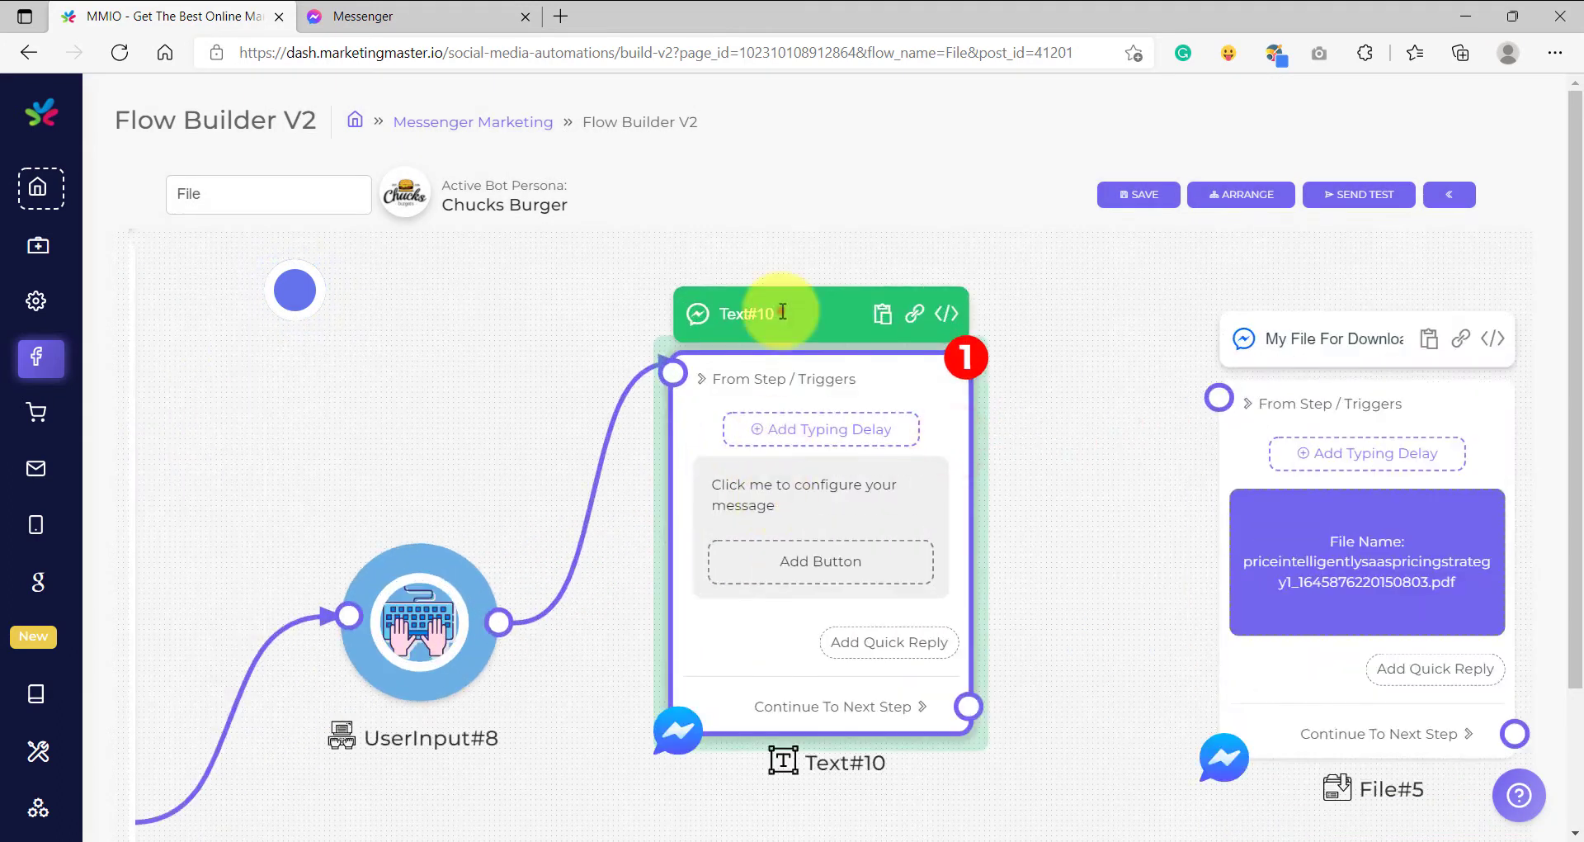
pyautogui.press('BackSpace')
pyautogui.press('BackSpace')
pyautogui.press('BackSpace')
pyautogui.press('BackSpace')
pyautogui.press('BackSpace')
pyautogui.press('BackSpace')
pyautogui.write('Thank you')
# - Write 'Thank you {{first_name}}! We got your email..' and 'Your email is:' lines
pyautogui.click(751, 479)
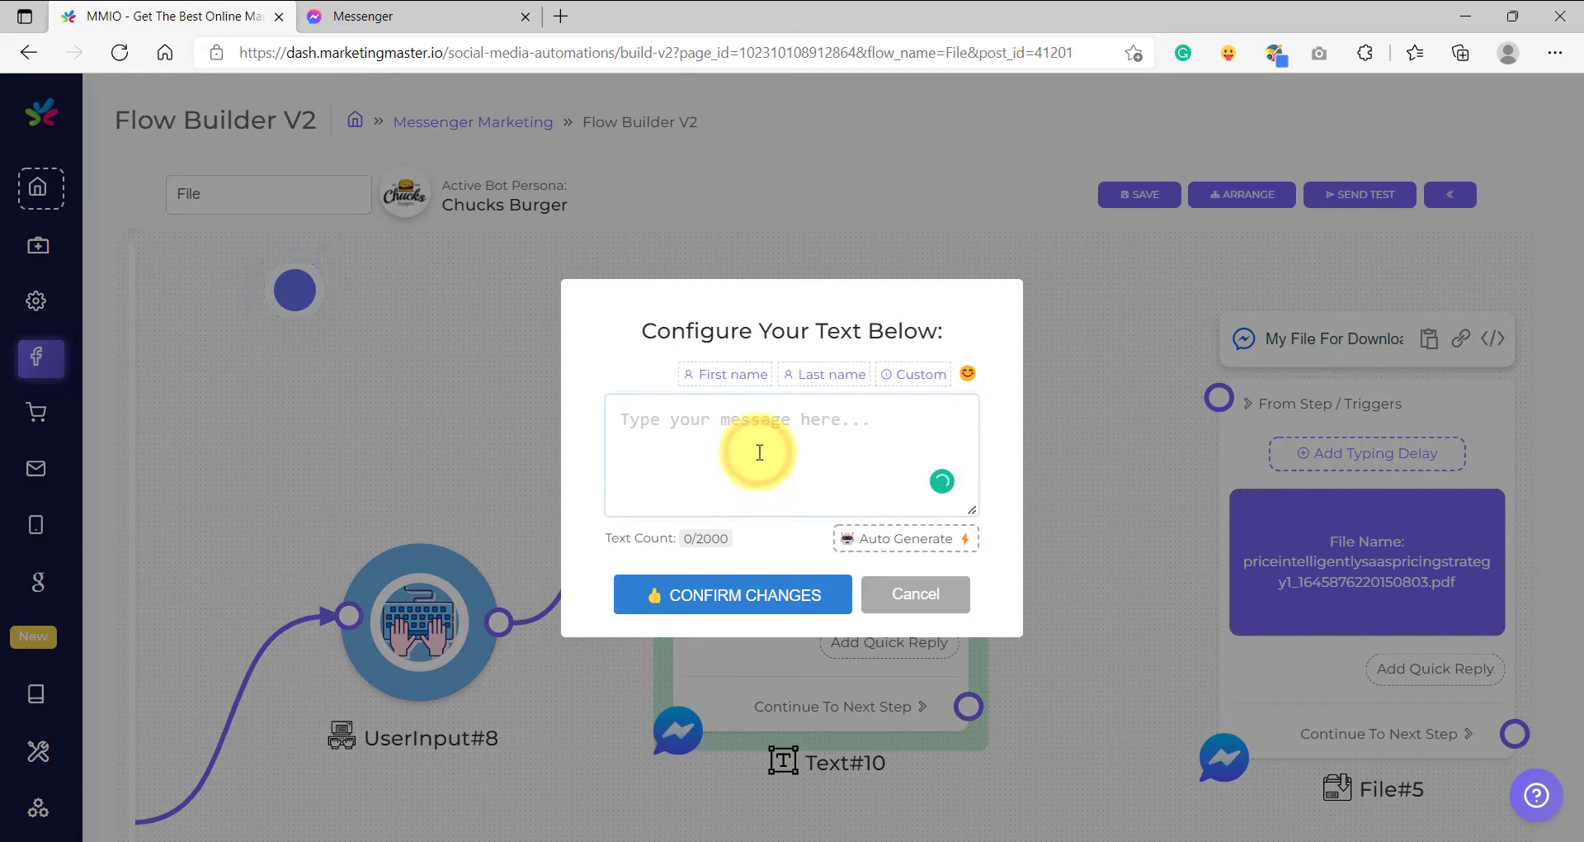
pyautogui.click(759, 452)
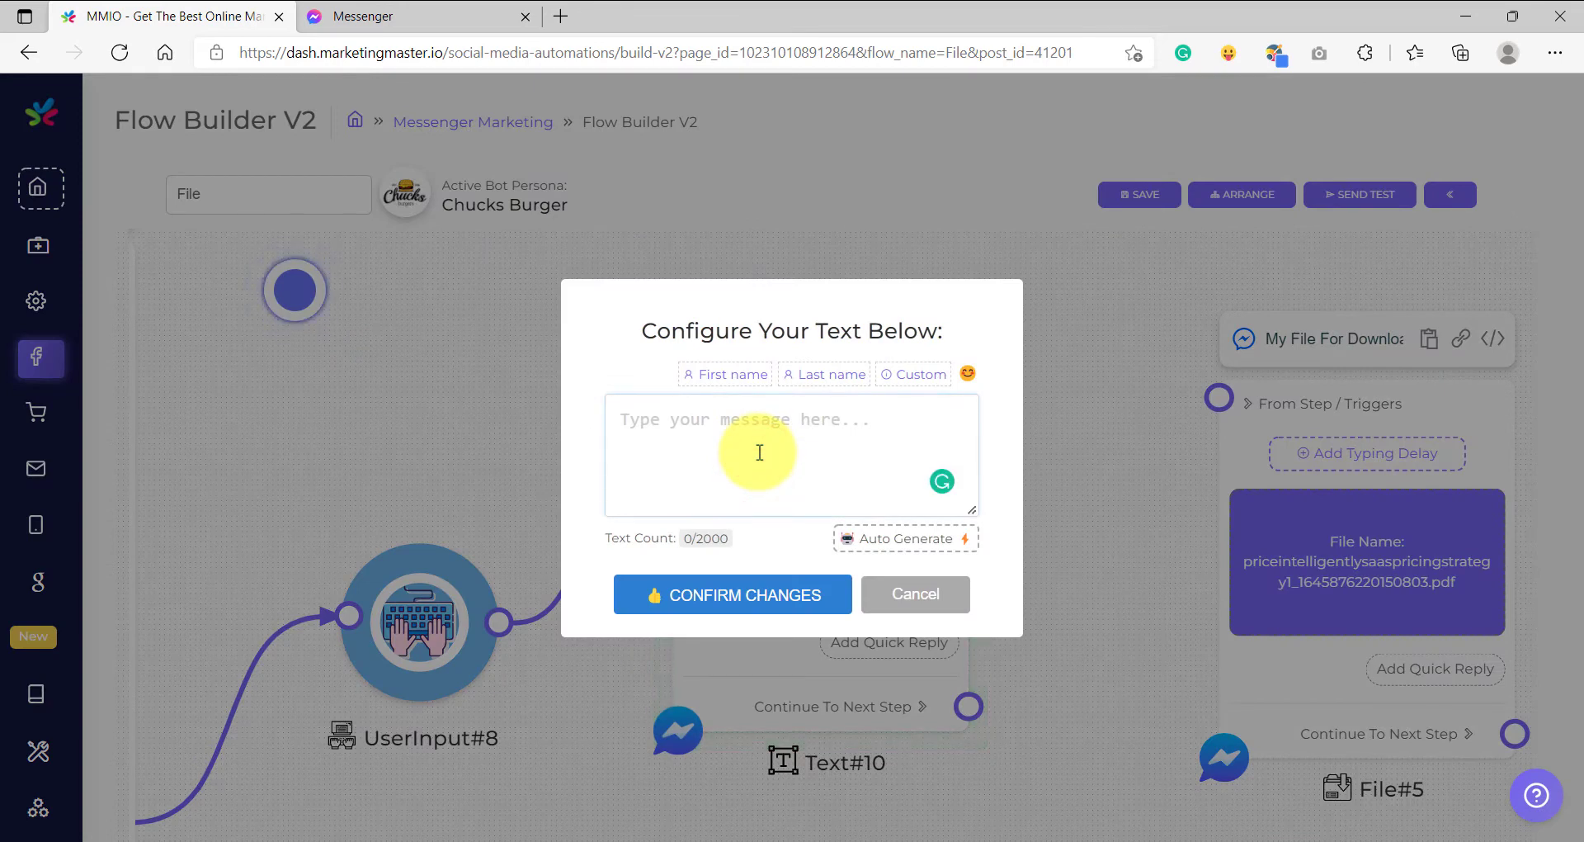
pyautogui.write('Thank you')
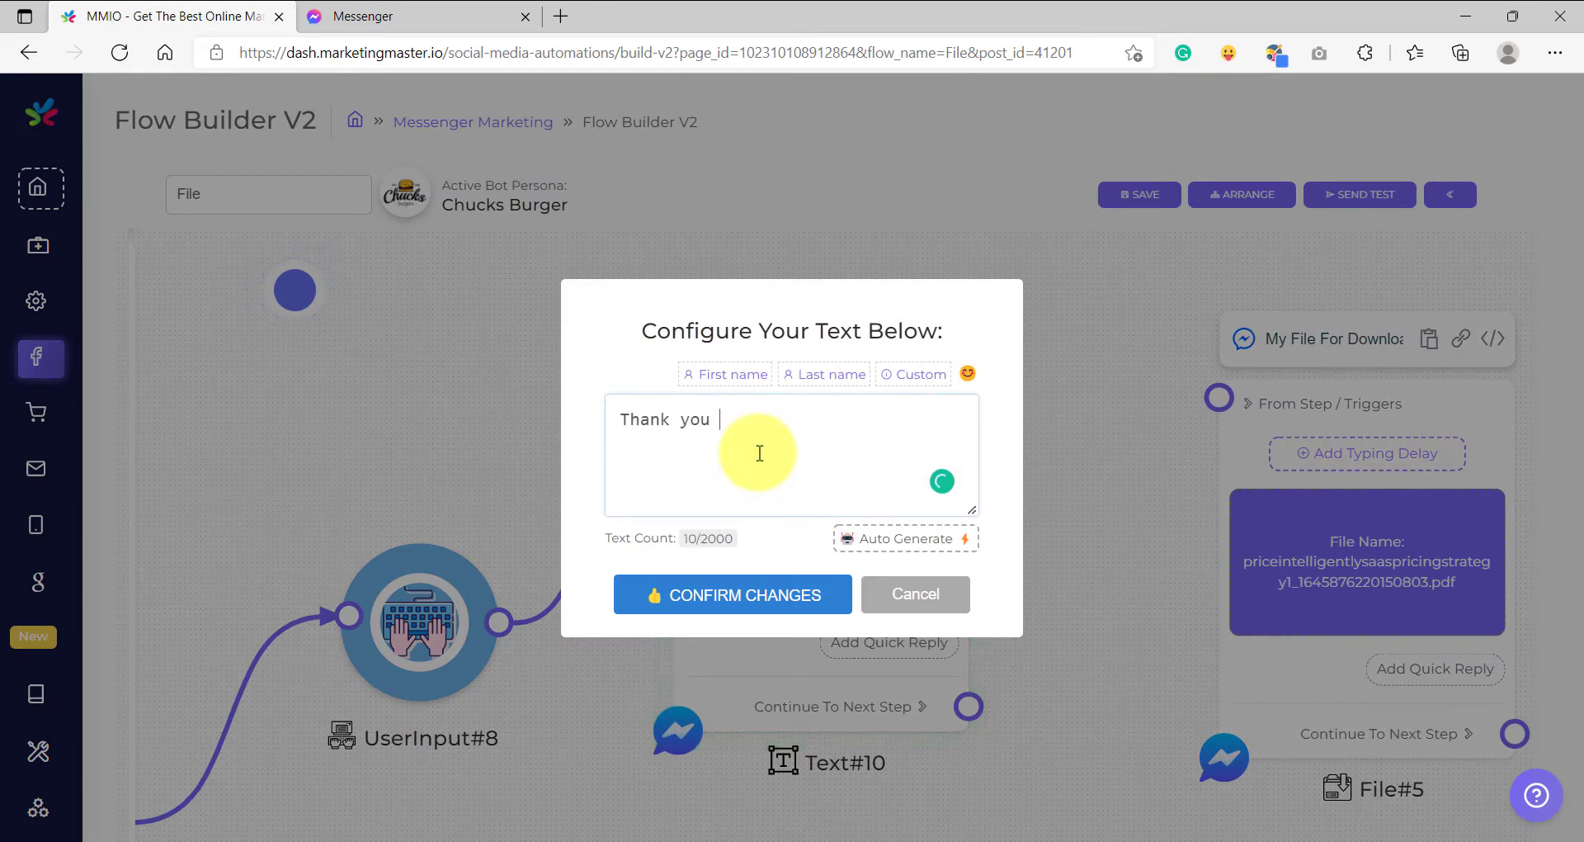
pyautogui.click(707, 374)
pyautogui.write('!  We got ')
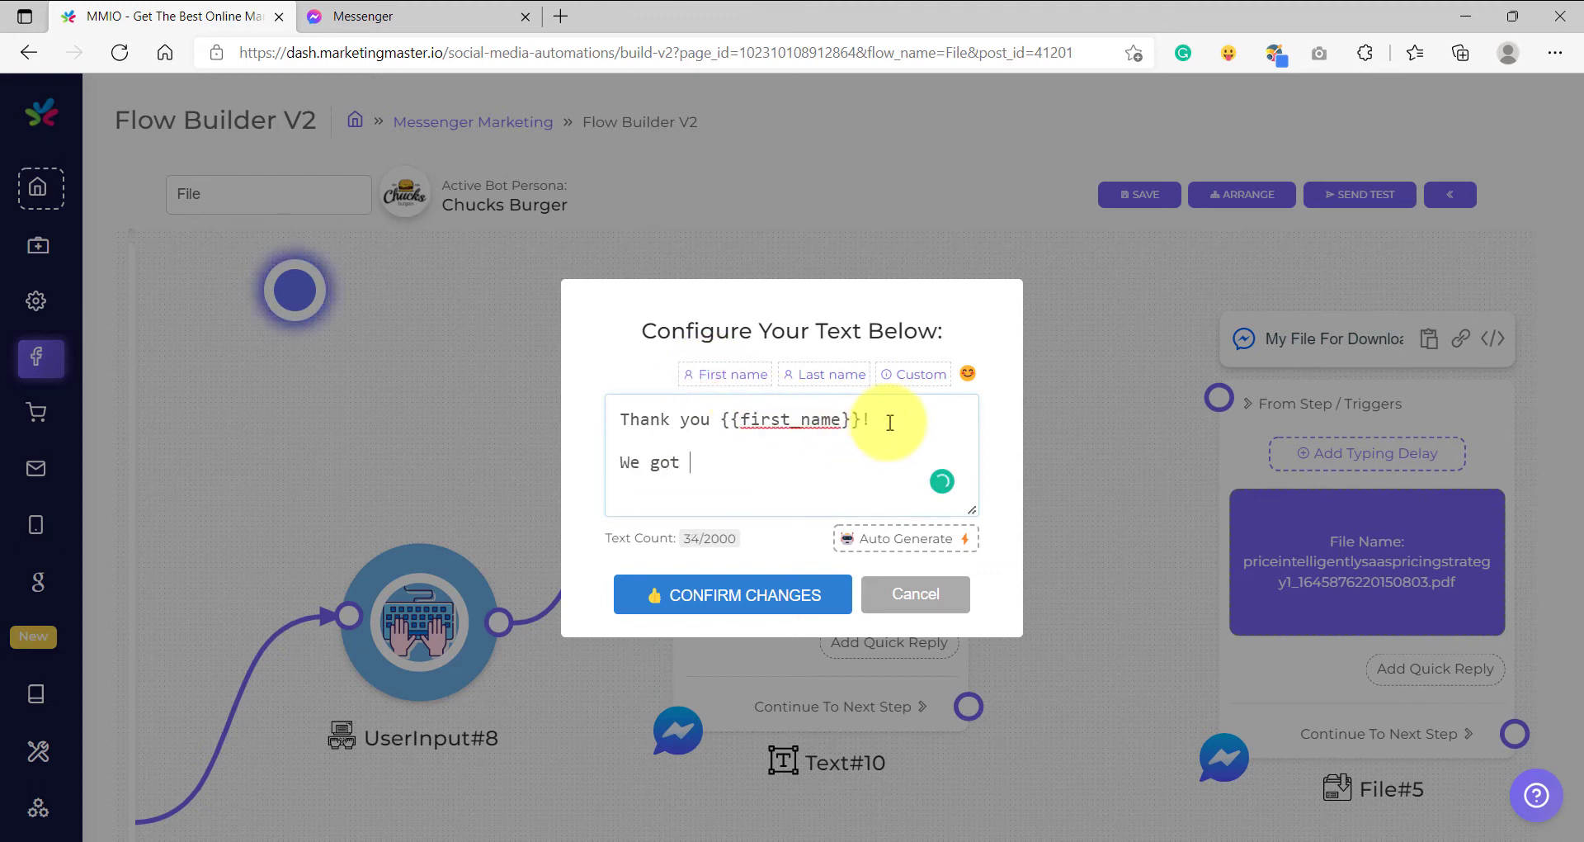
pyautogui.write('your email..')
pyautogui.press('Return')
pyautogui.press('Return')
pyautogui.write('Your email is:')
pyautogui.press('Return')
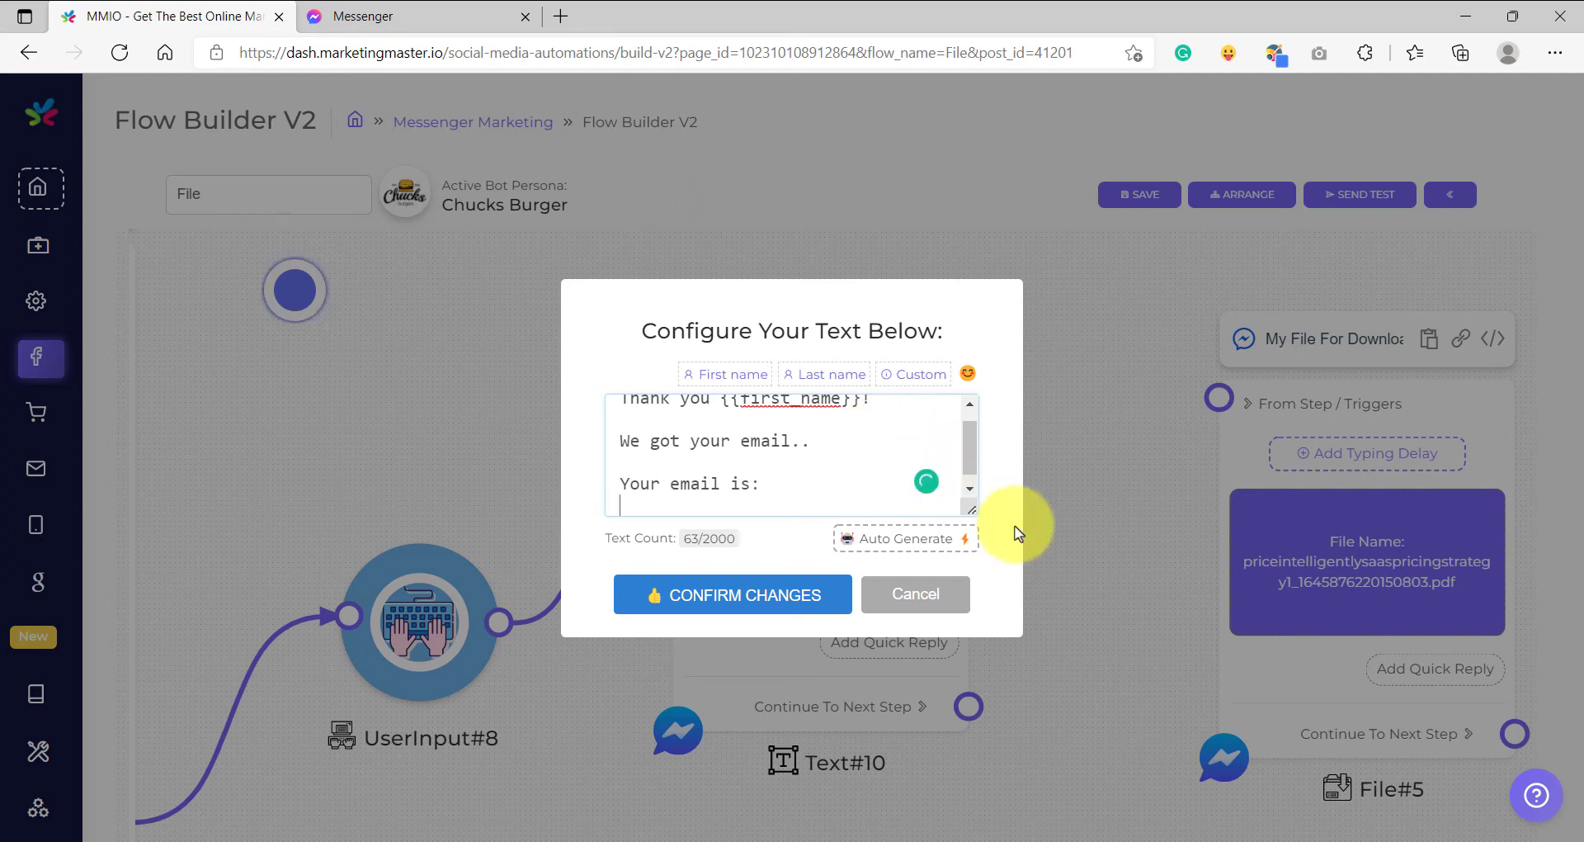
# - Insert the {{optin_email}} custom variable into the message
pyautogui.click(971, 509)
pyautogui.click(753, 467)
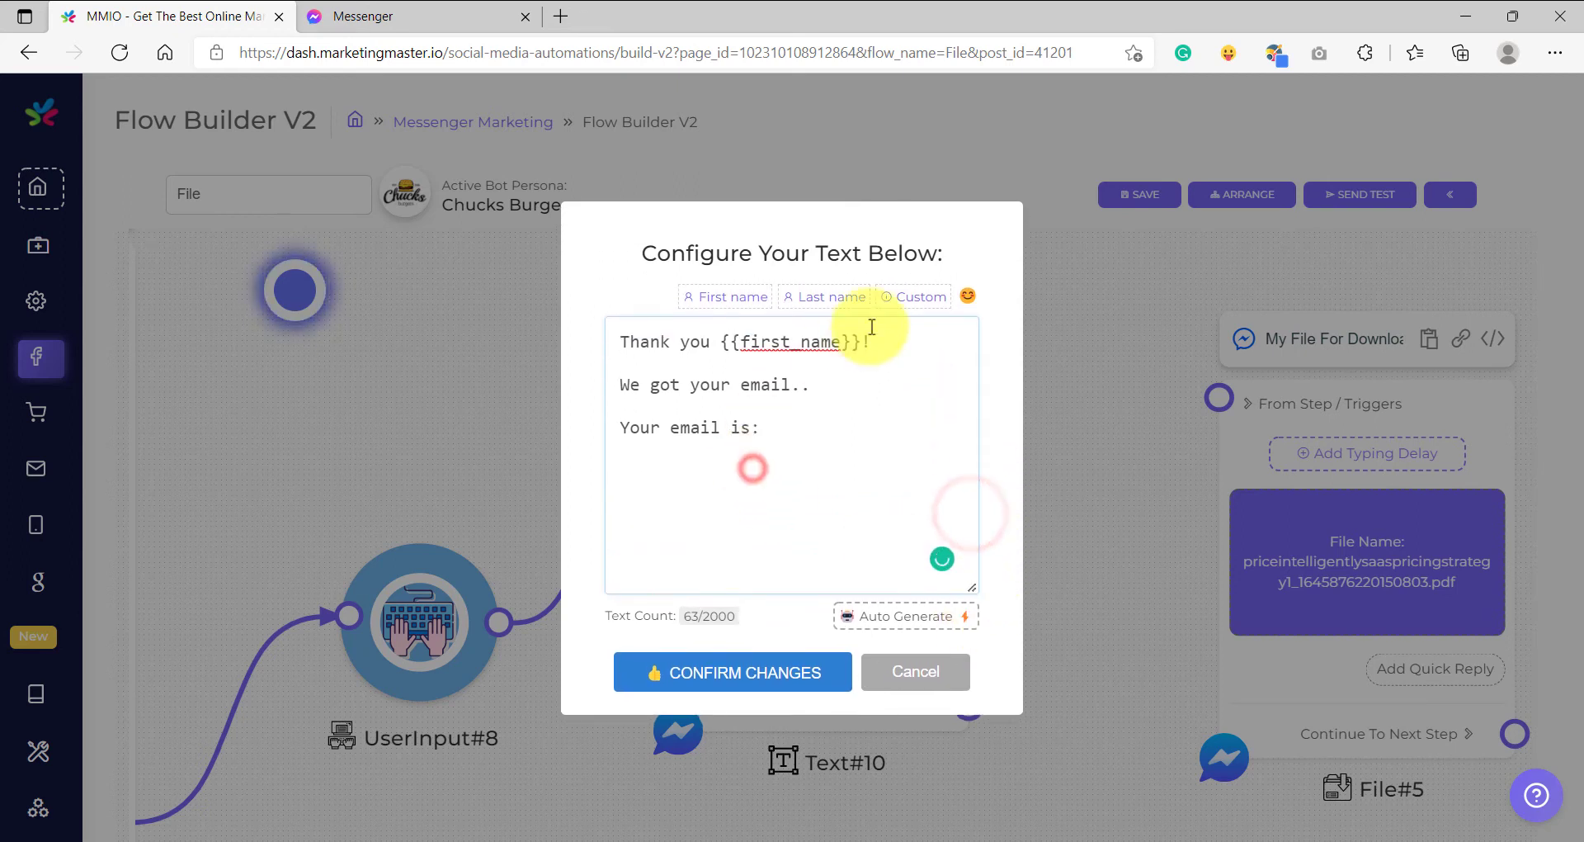
pyautogui.click(912, 296)
pyautogui.click(1055, 251)
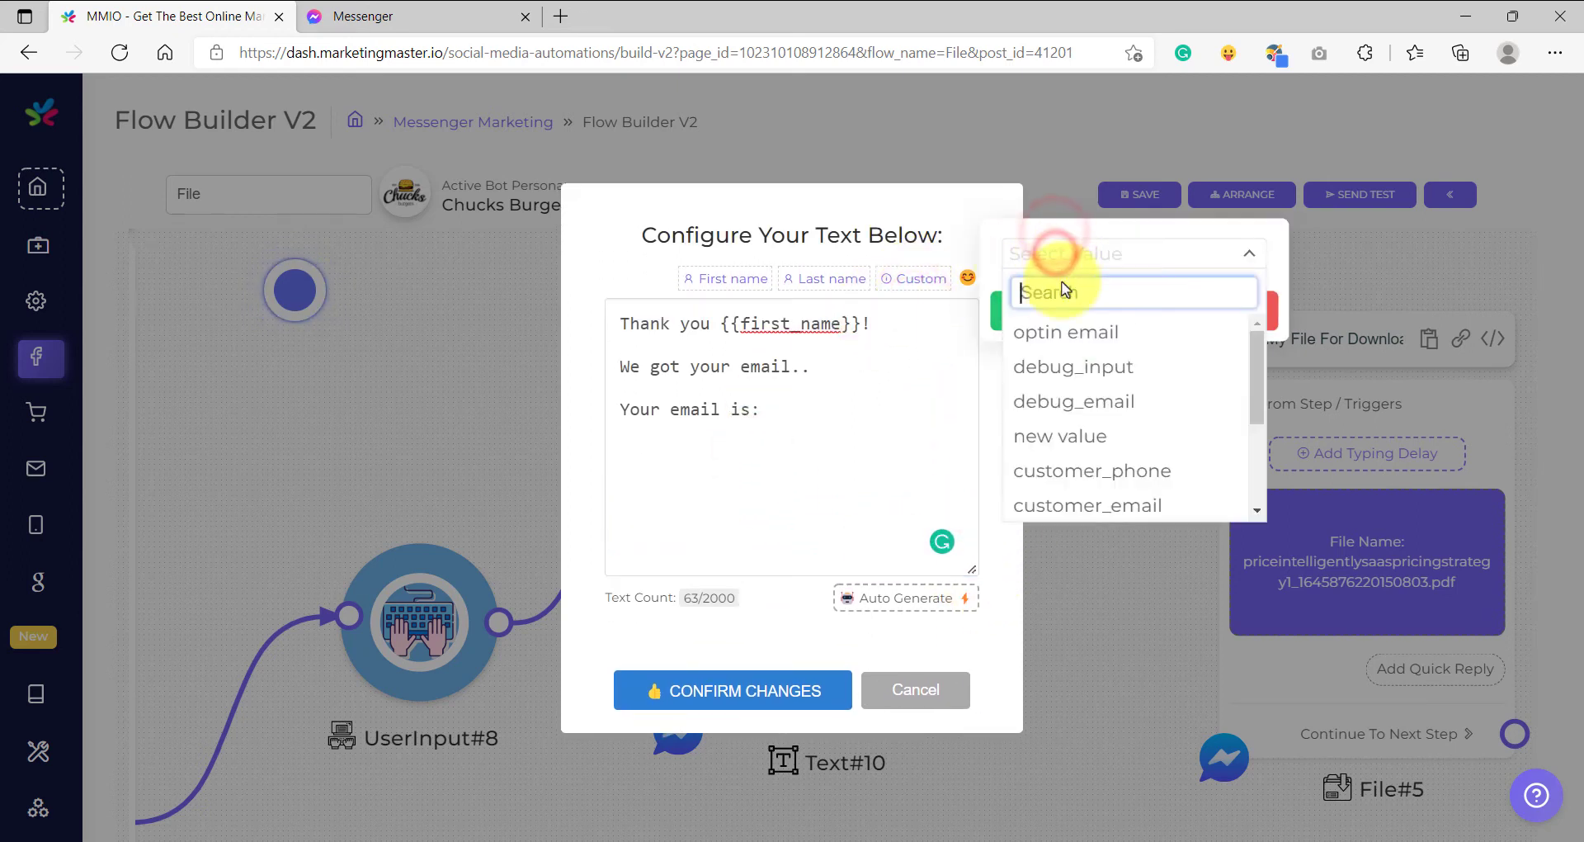
pyautogui.click(1064, 332)
pyautogui.click(1060, 312)
pyautogui.click(1220, 311)
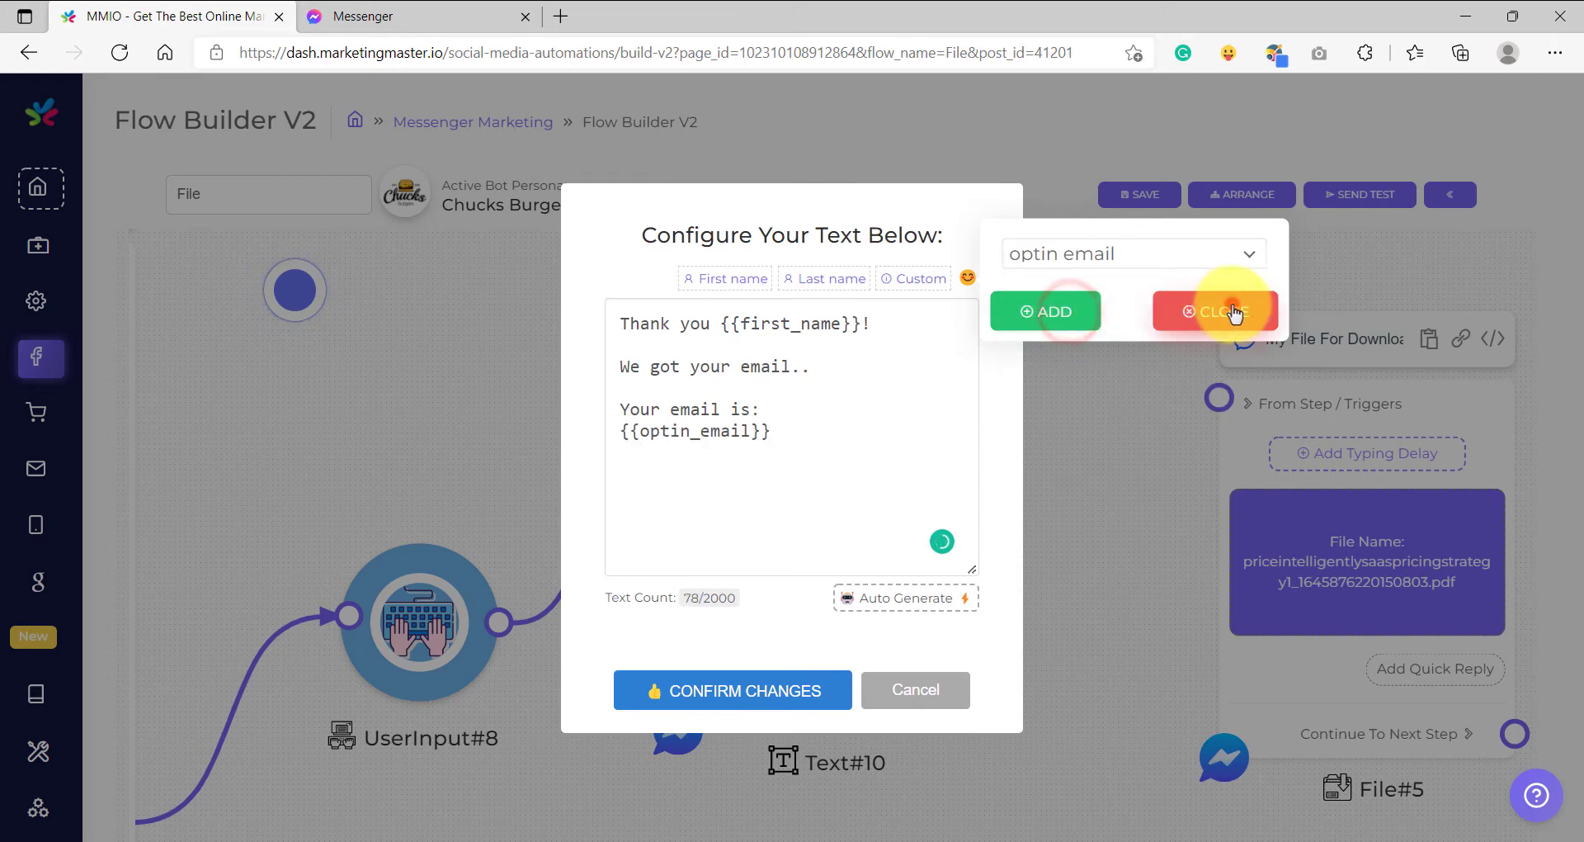
pyautogui.click(794, 457)
pyautogui.press('Return')
pyautogui.press('Return')
# - Add a line pointing to the FREE PDF DOWNLOAD FILE BELOW with a point-down emoji, then save
pyautogui.write('You ca')
pyautogui.write('n now lcik the ')
pyautogui.write('FREE PDF DOWL')
pyautogui.press('BackSpace')
pyautogui.write('NLOAD FILE BELOW')
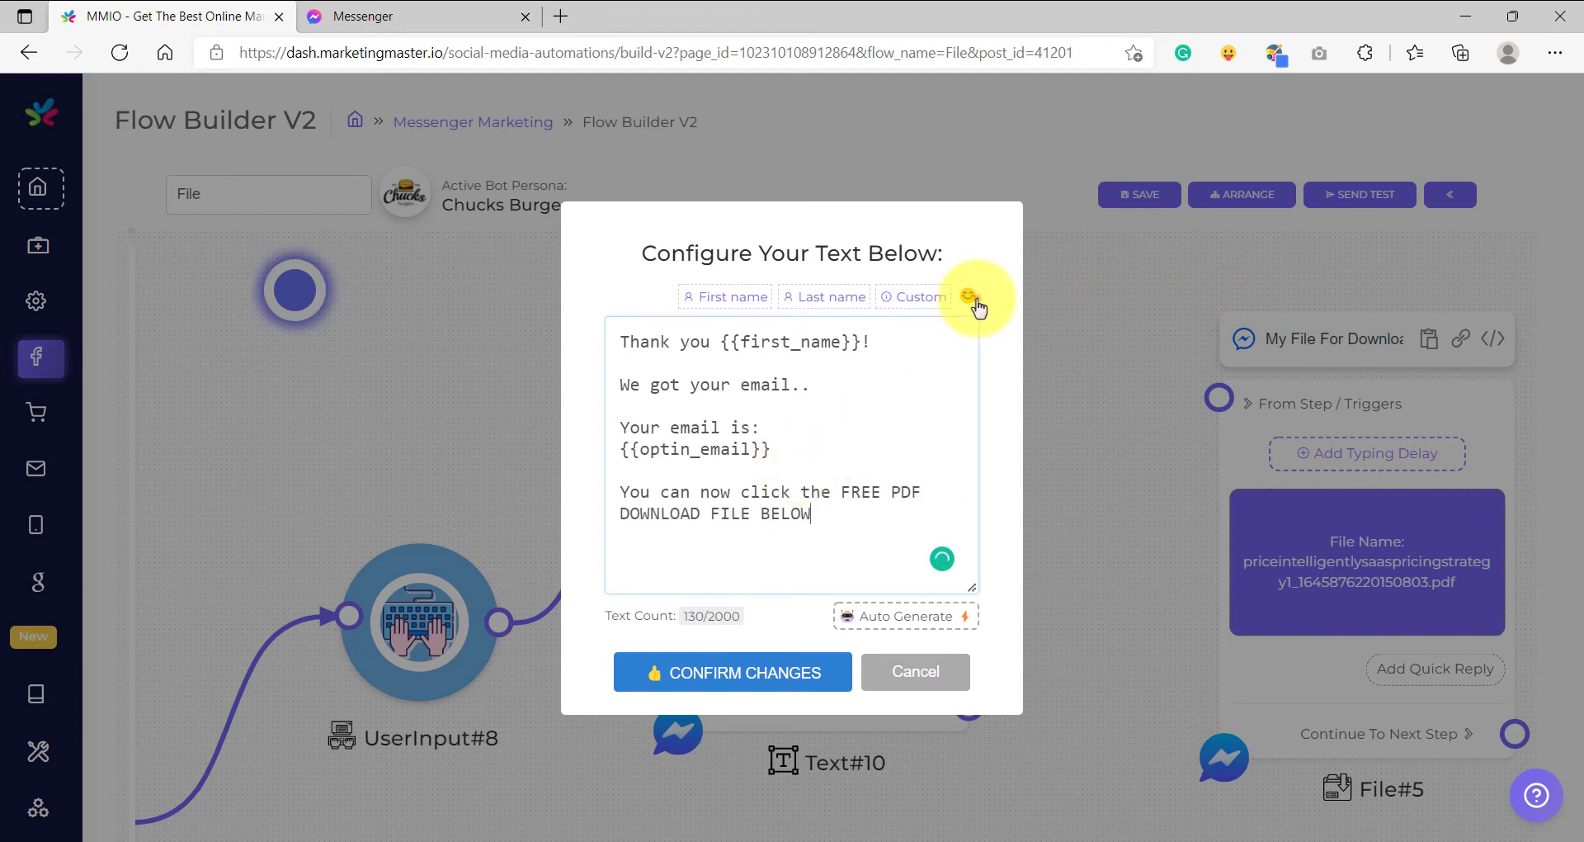
pyautogui.click(967, 296)
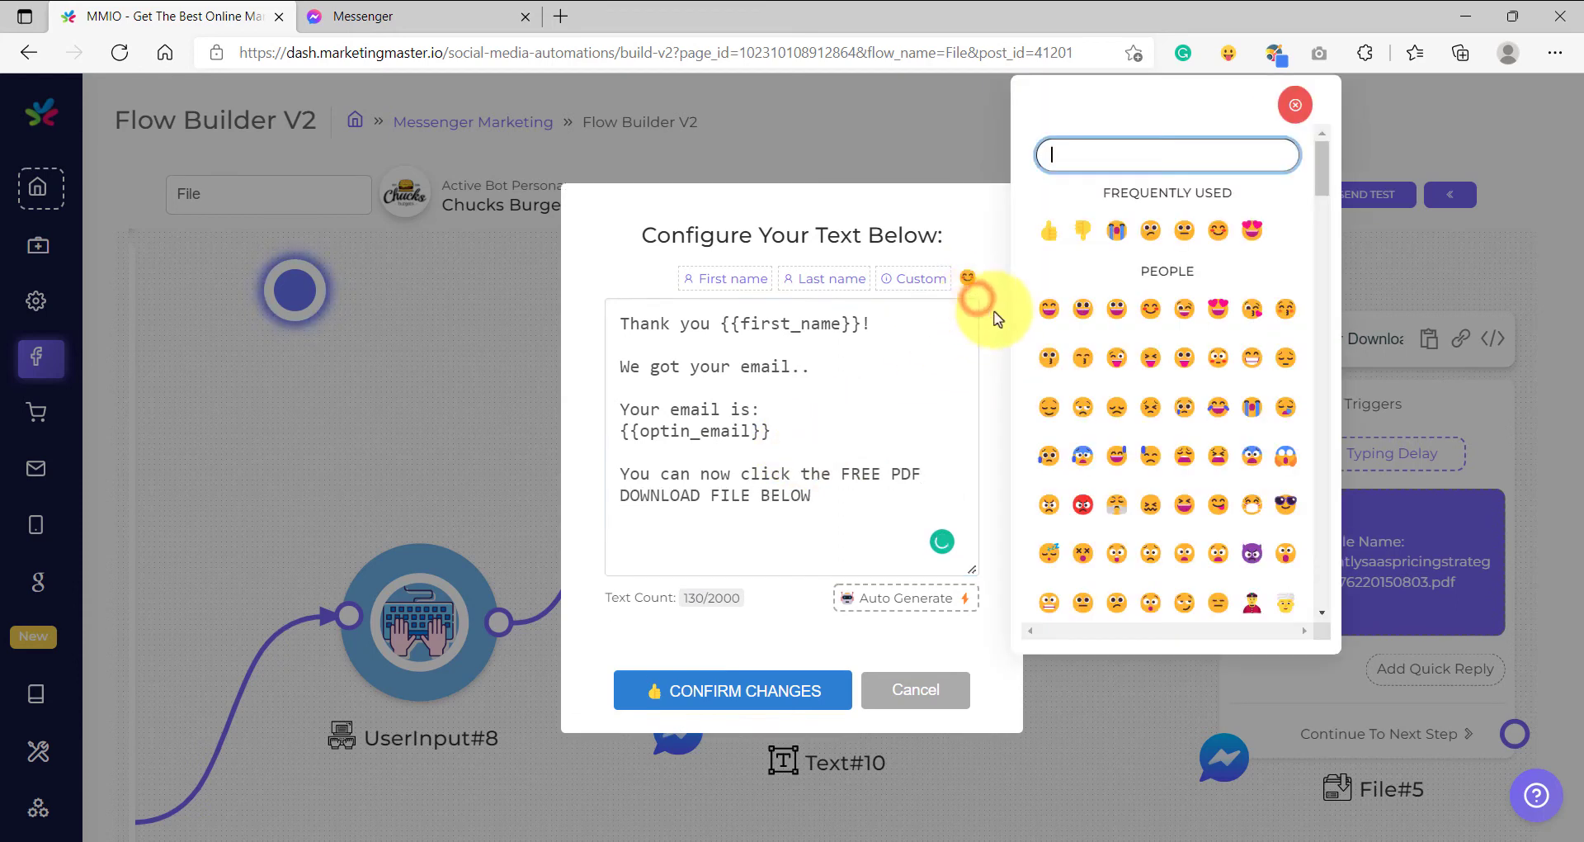
pyautogui.scroll(-10, 1320, 225)
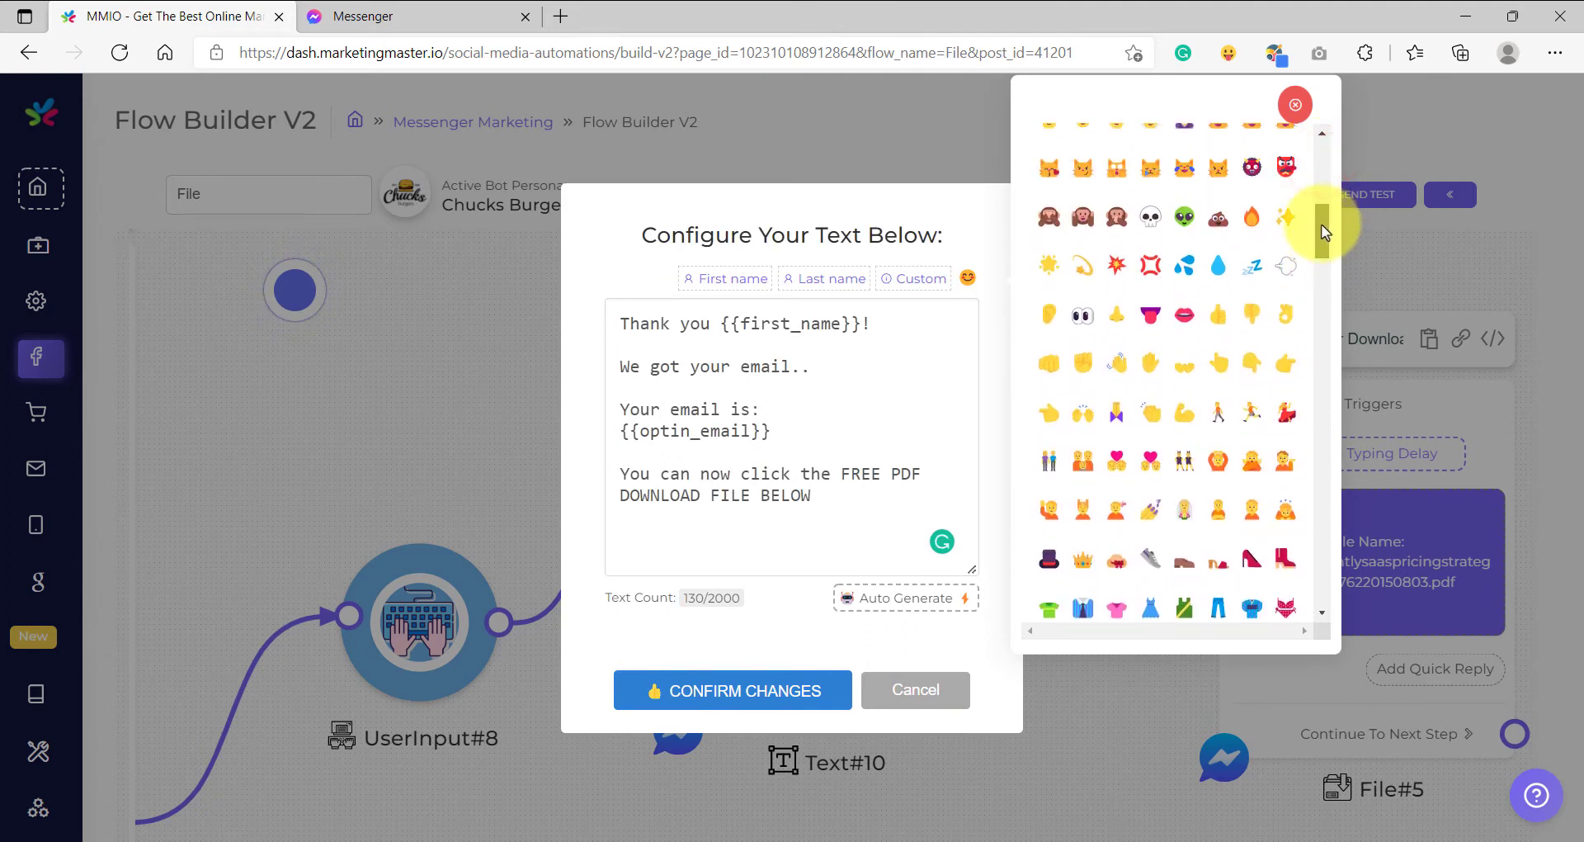
pyautogui.click(1257, 364)
pyautogui.click(1296, 104)
pyautogui.click(784, 684)
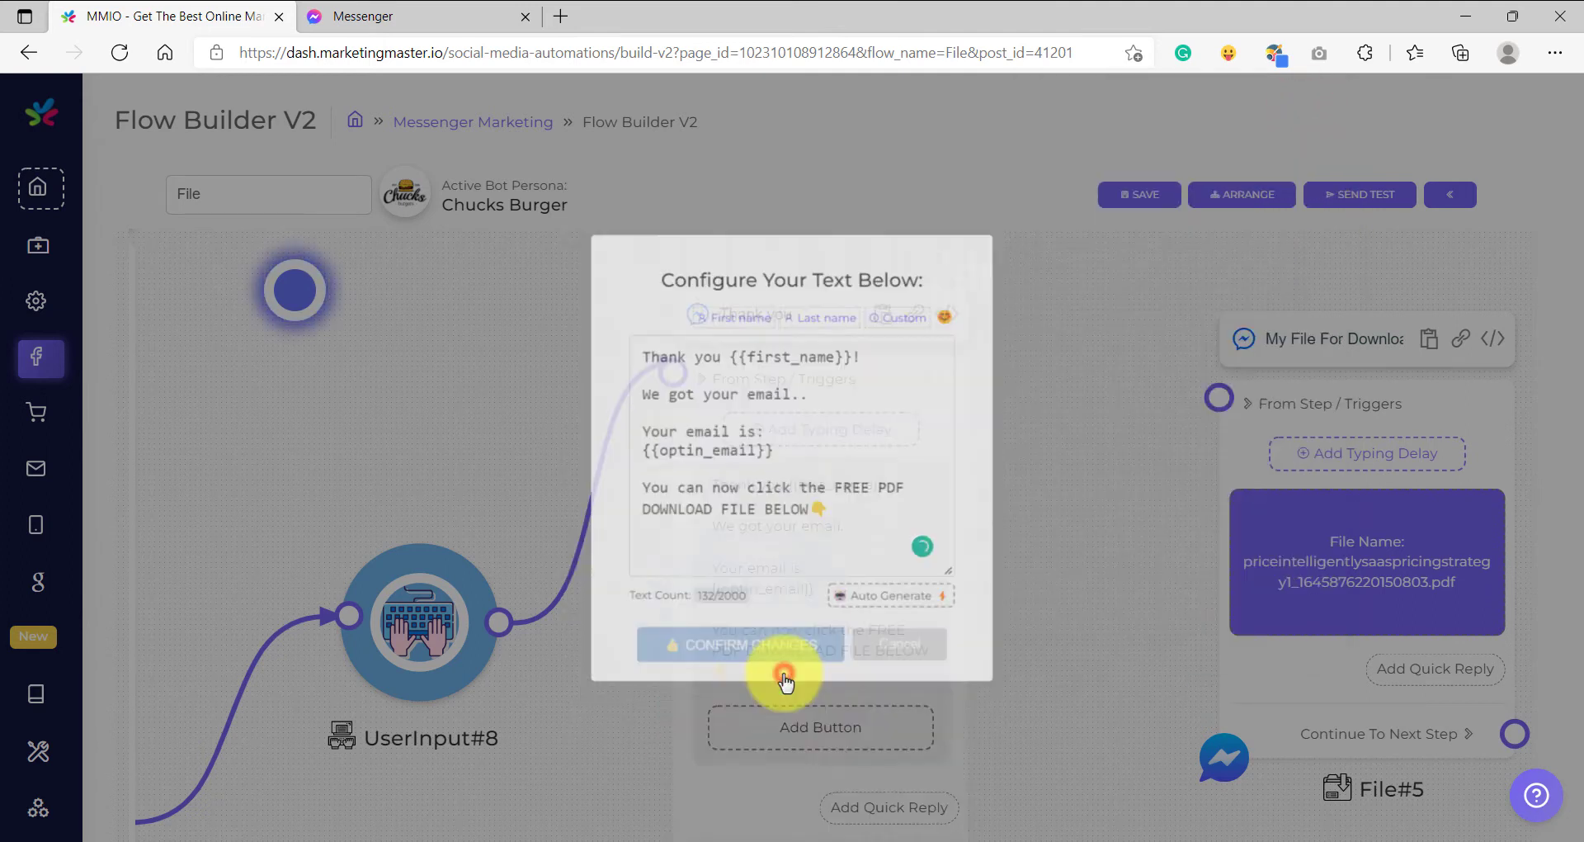
# - Connect Text#10's Continue To Next Step handle to the File#5 node
pyautogui.moveTo(746, 695); pyautogui.dragTo(608, 538)
pyautogui.moveTo(920, 431); pyautogui.dragTo(990, 406)
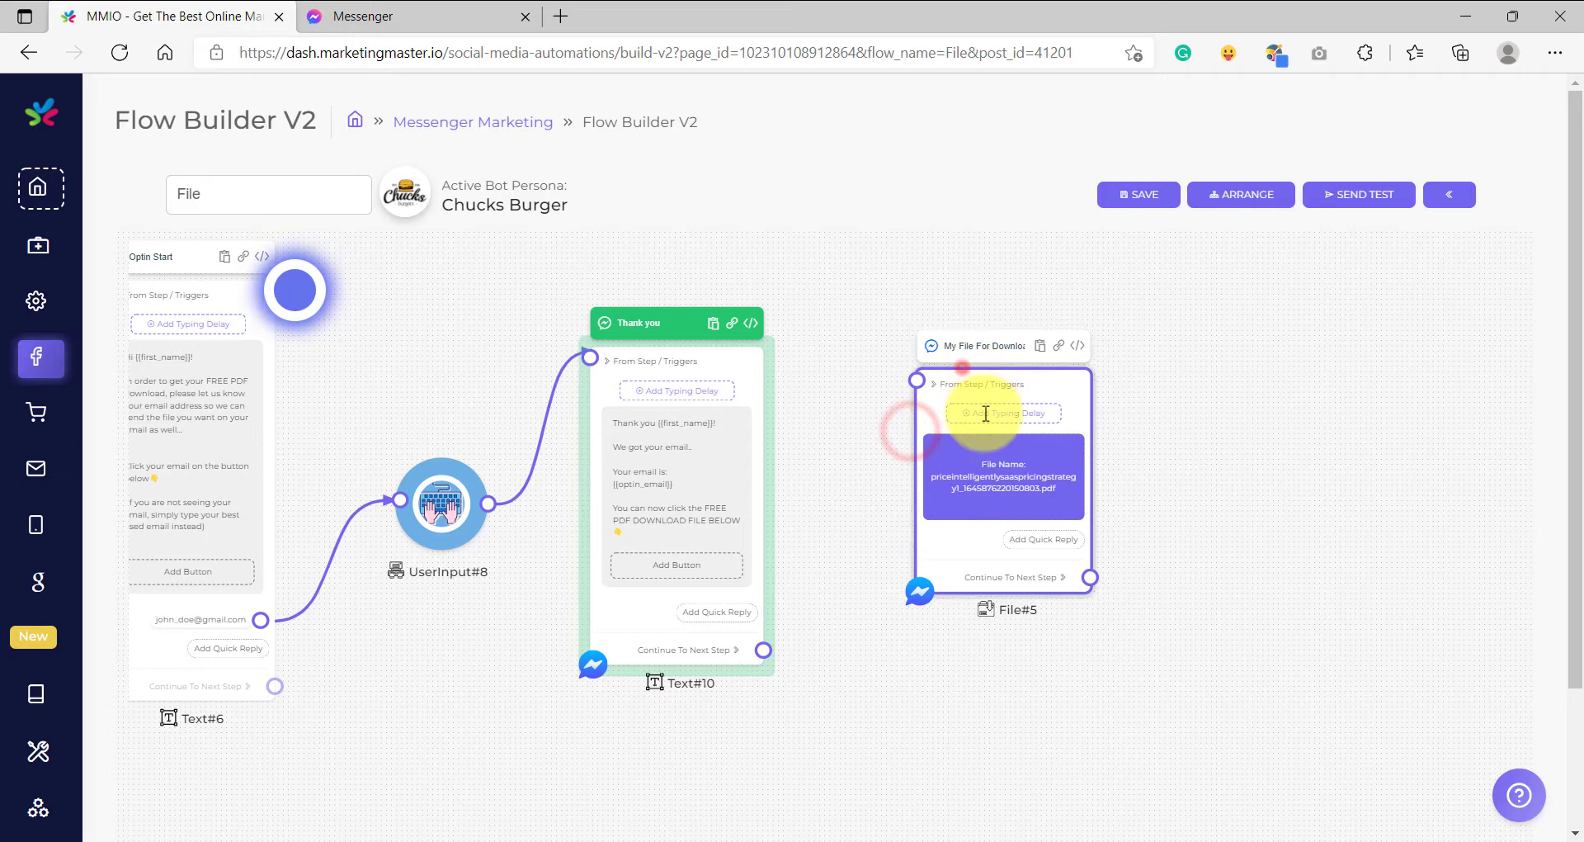
pyautogui.scroll(2, 805, 623)
pyautogui.scroll(2, 679, 671)
pyautogui.moveTo(673, 670); pyautogui.dragTo(1036, 264)
# - Reposition File#5 further right and down beside Text#10
pyautogui.scroll(-2, 1043, 264)
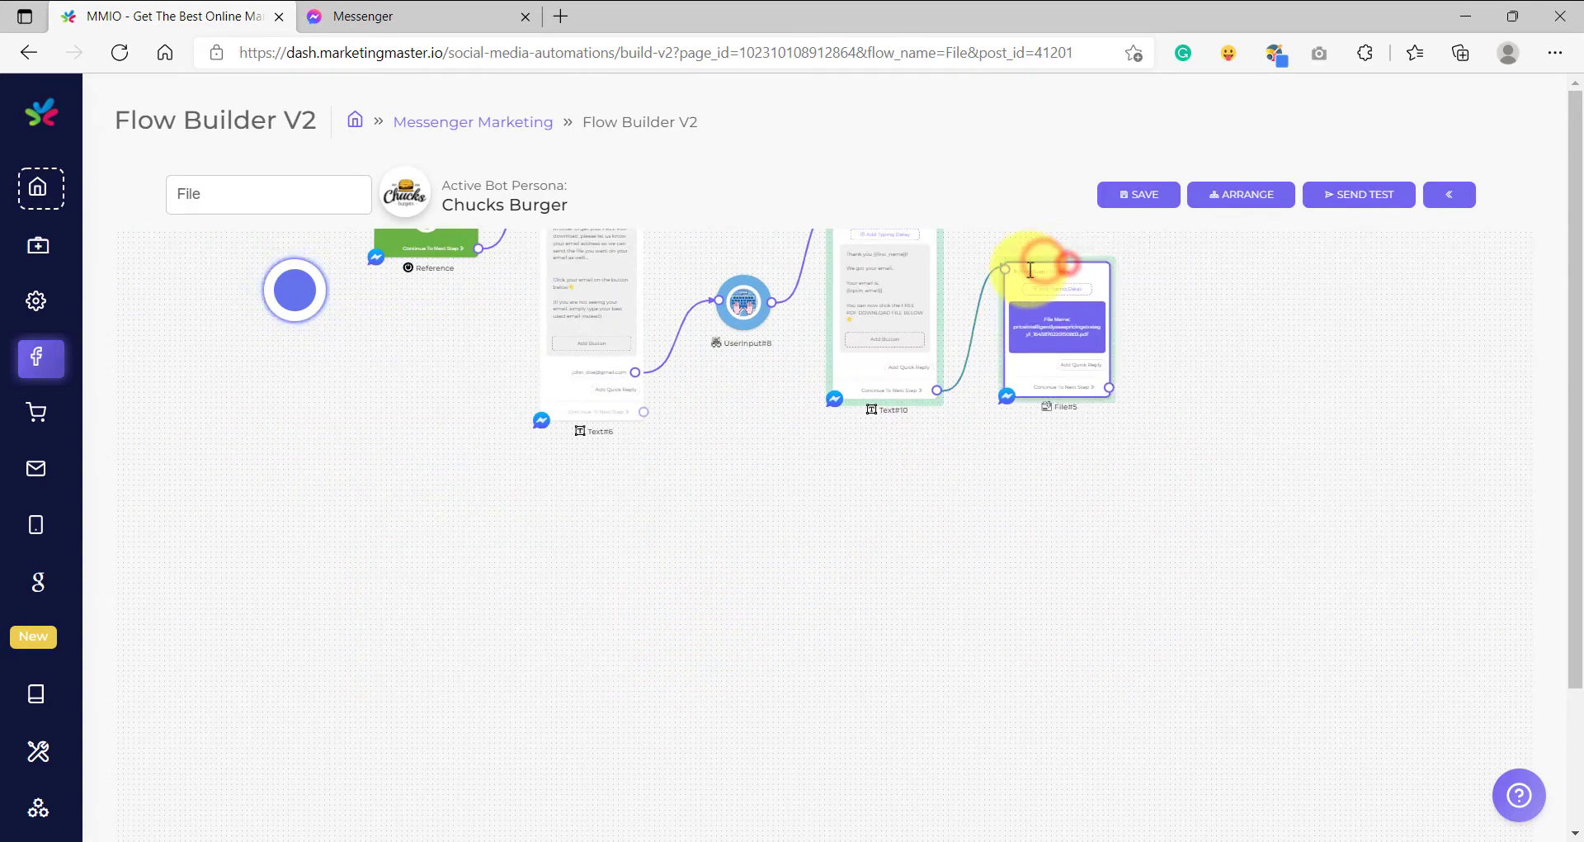
pyautogui.scroll(2, 1026, 423)
pyautogui.scroll(-3, 908, 577)
pyautogui.click(982, 459)
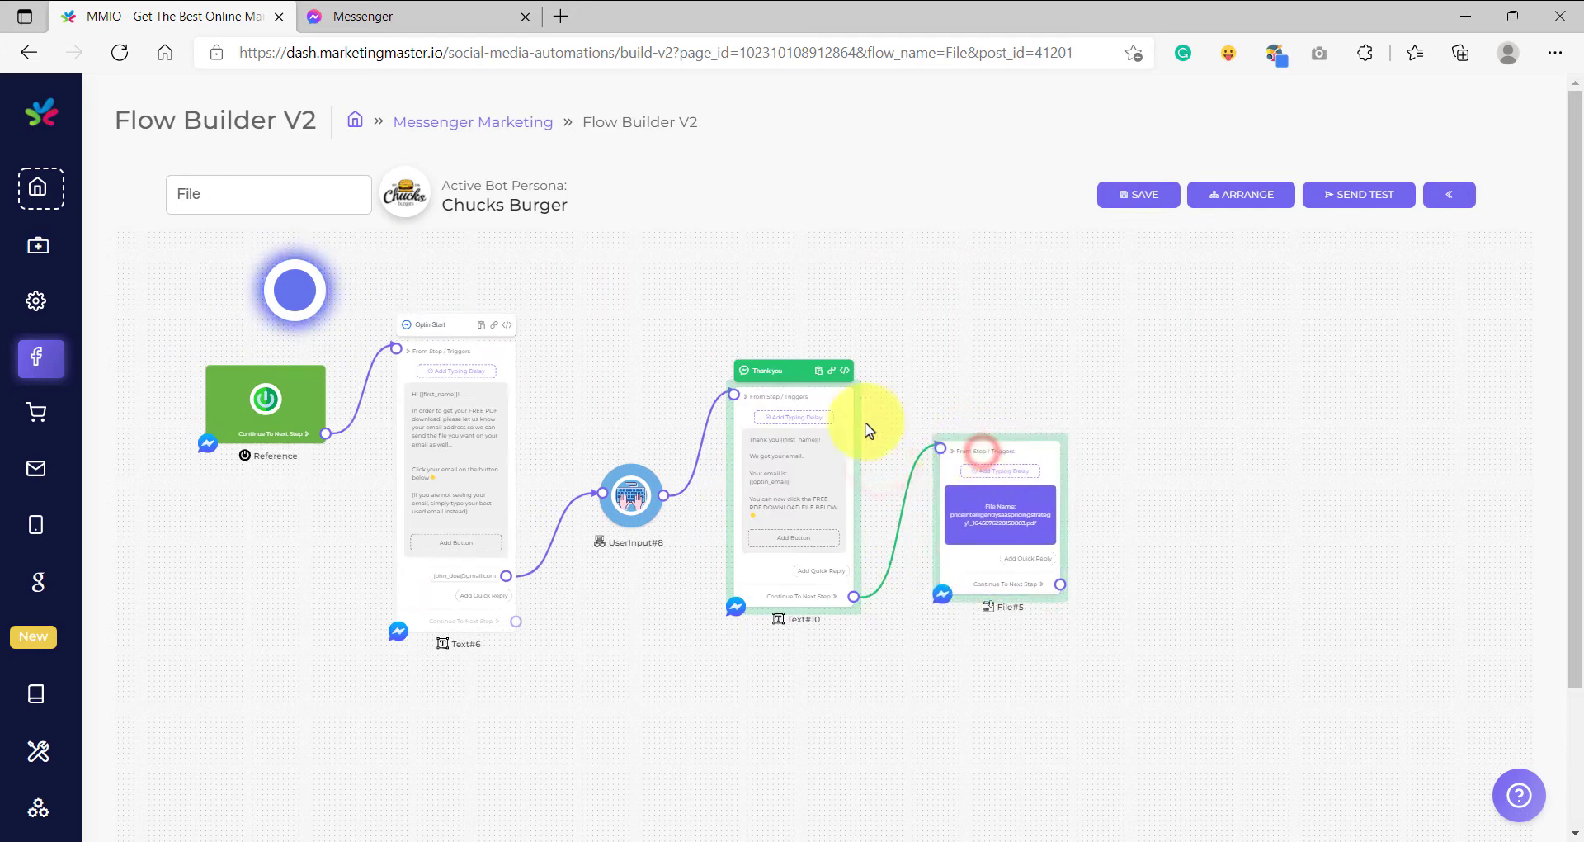
pyautogui.scroll(5, 866, 425)
pyautogui.scroll(-5, 924, 486)
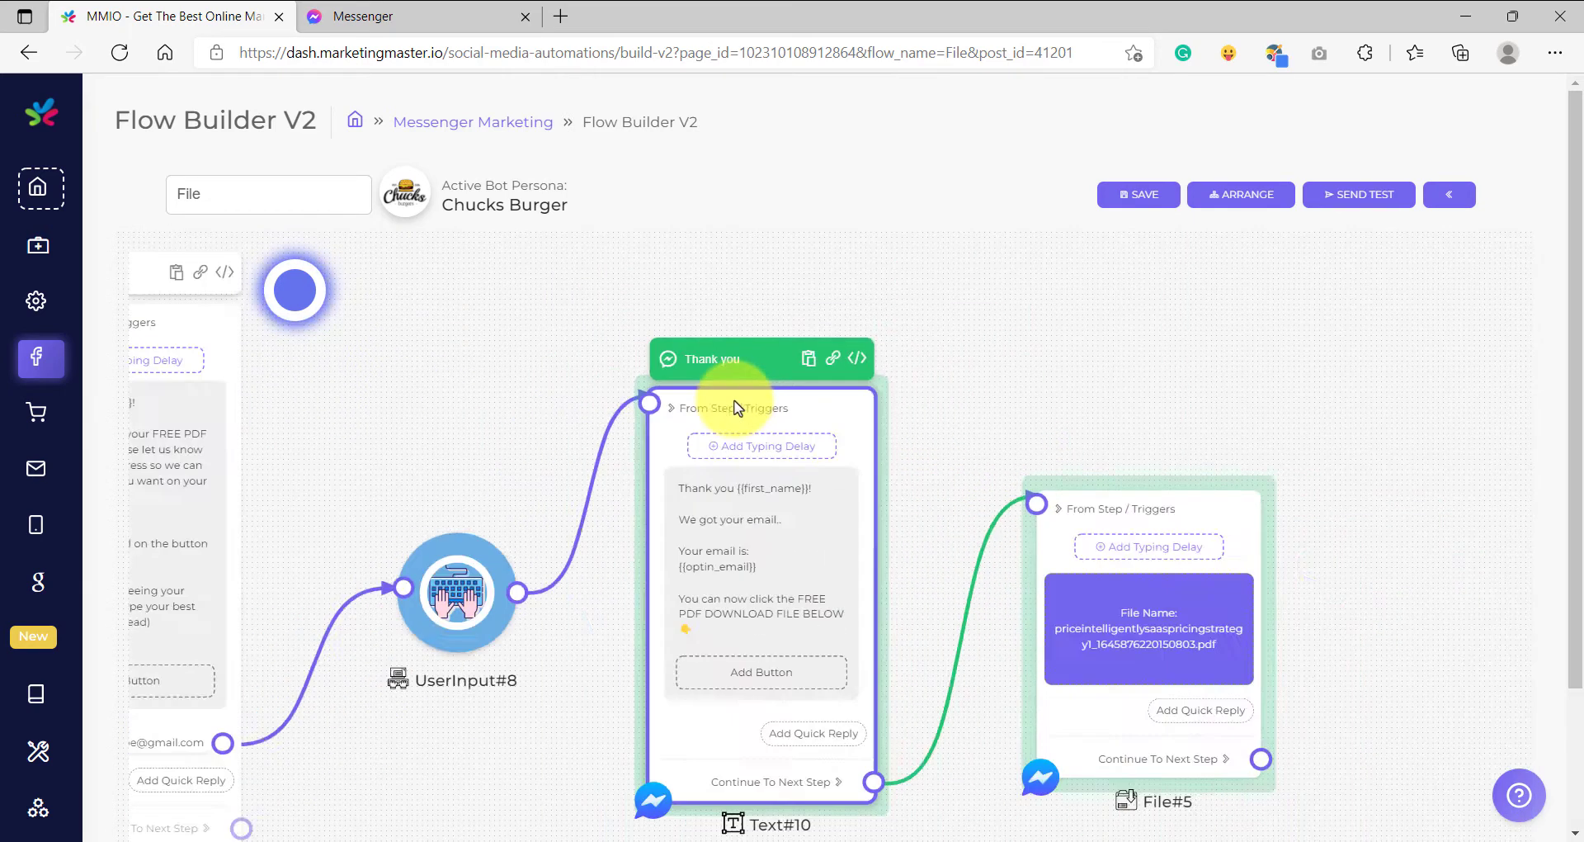
pyautogui.scroll(4, 926, 425)
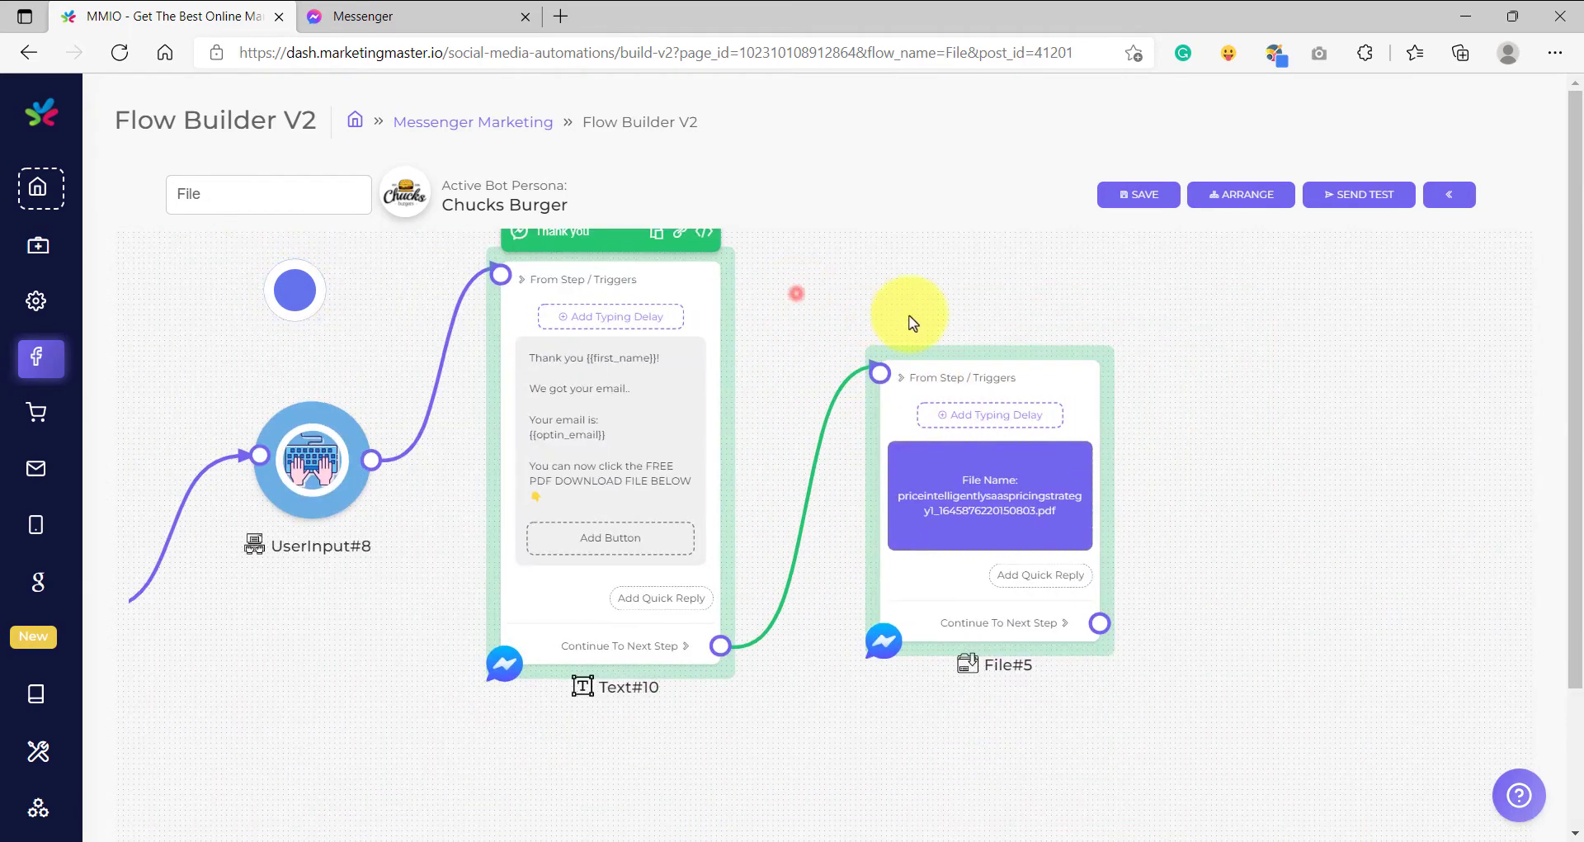
pyautogui.scroll(4, 955, 406)
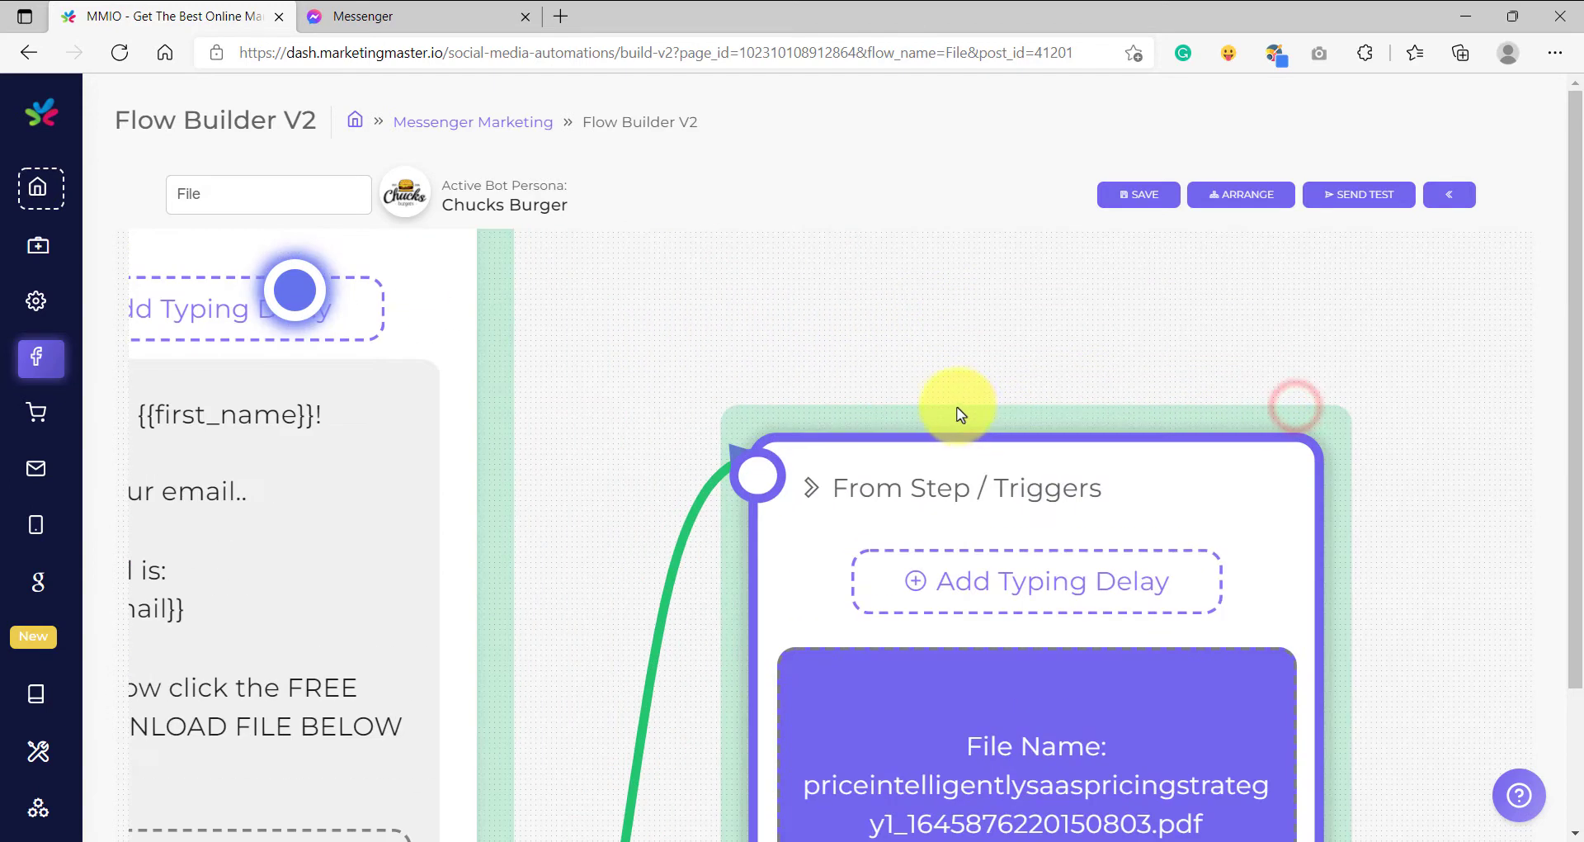
pyautogui.scroll(-3, 971, 411)
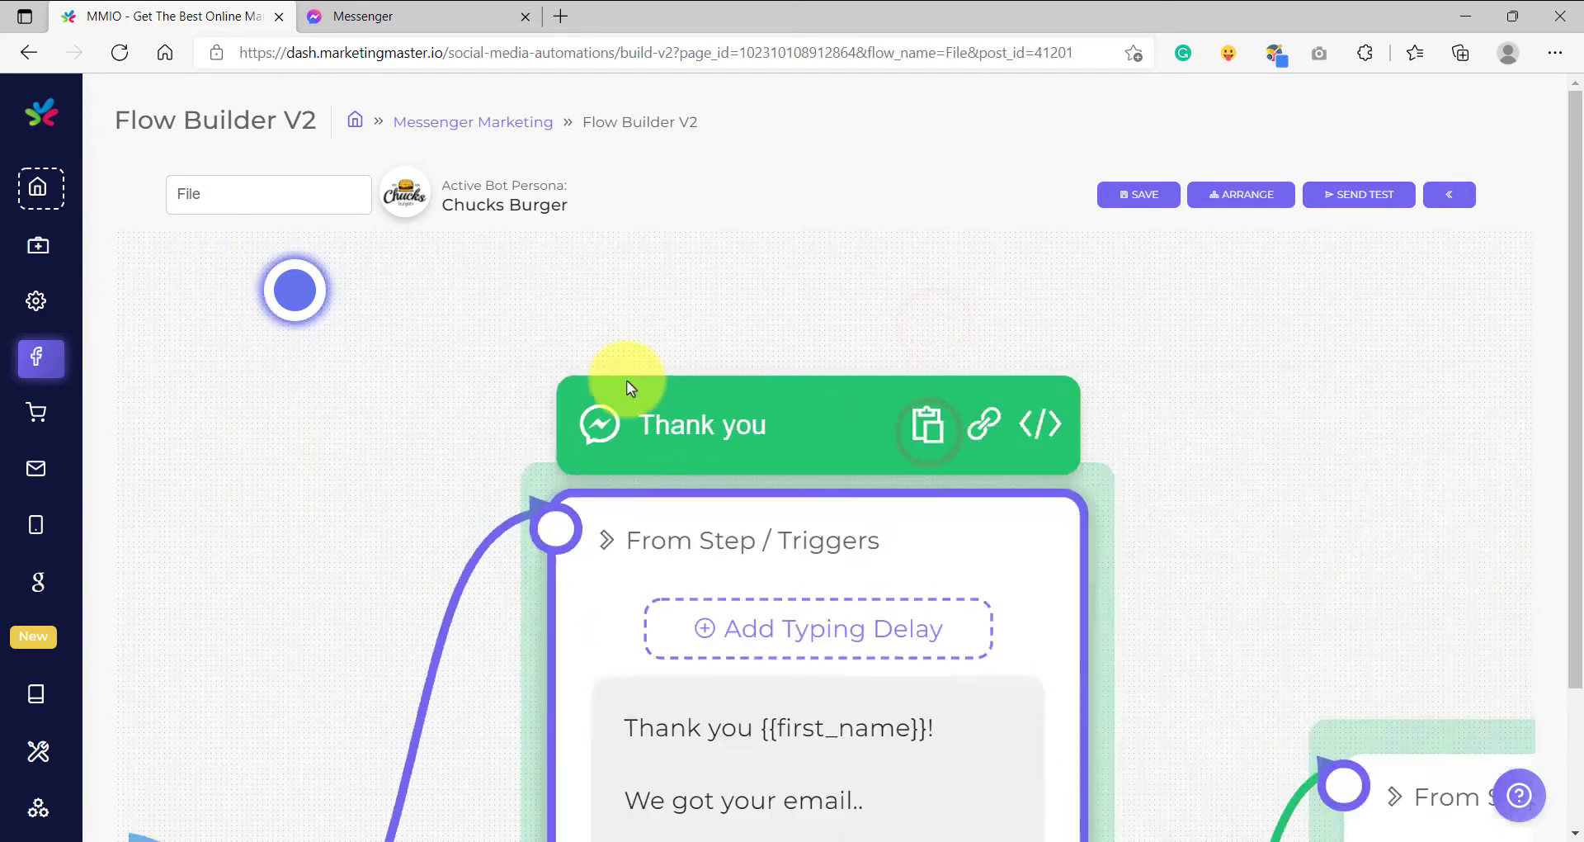
pyautogui.scroll(-3, 916, 321)
pyautogui.scroll(5, 994, 406)
pyautogui.scroll(-3, 984, 412)
pyautogui.moveTo(986, 442); pyautogui.dragTo(1041, 468)
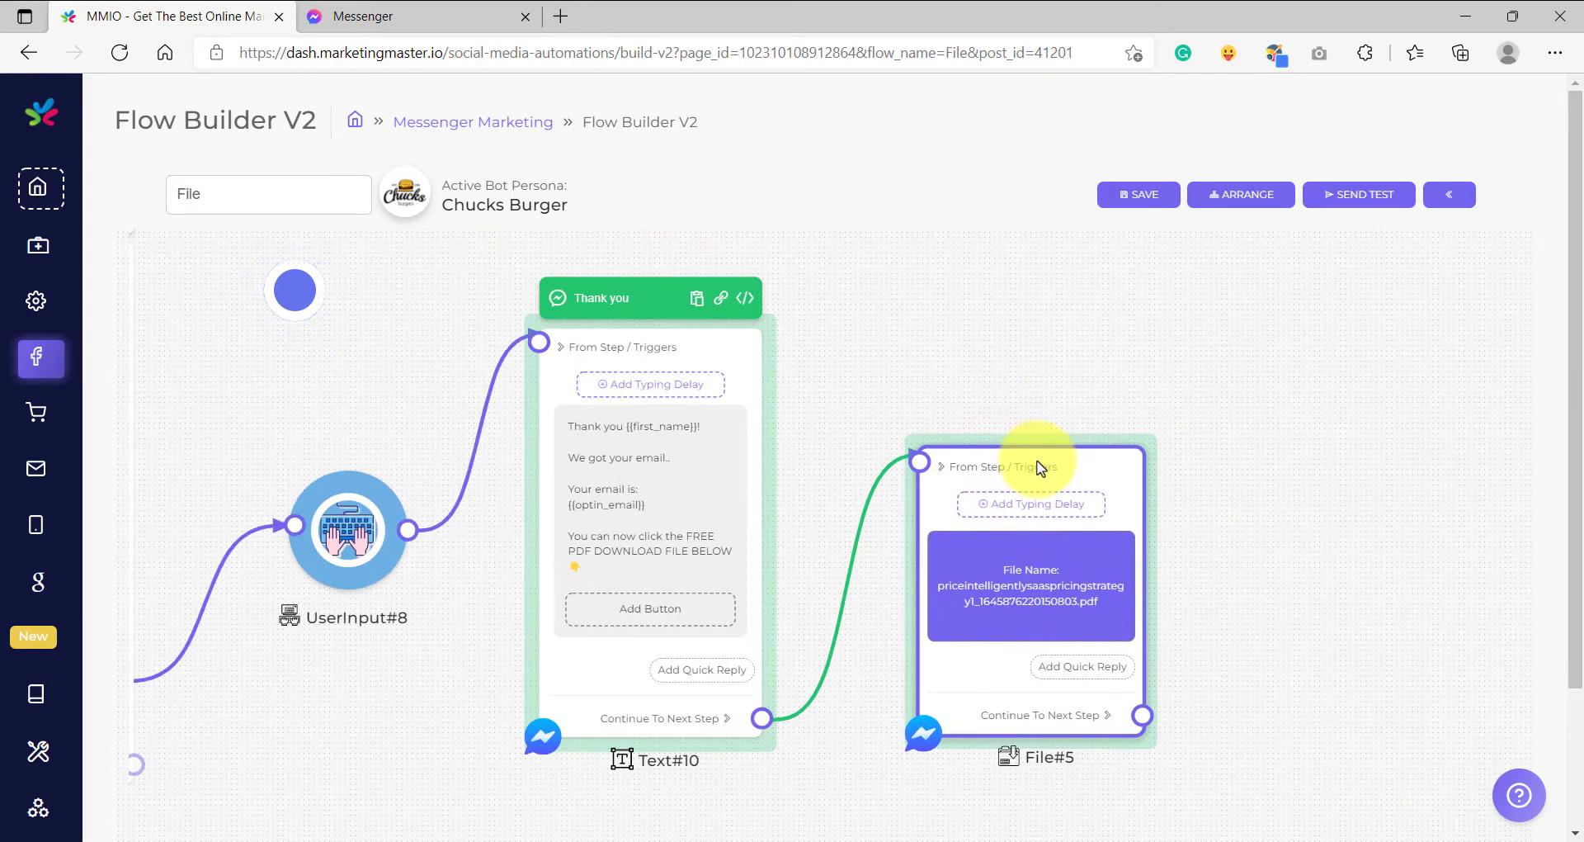
# - Zoom and pan the canvas to inspect Text#10 and the overall flow
pyautogui.scroll(2, 1078, 448)
pyautogui.scroll(-1, 1202, 442)
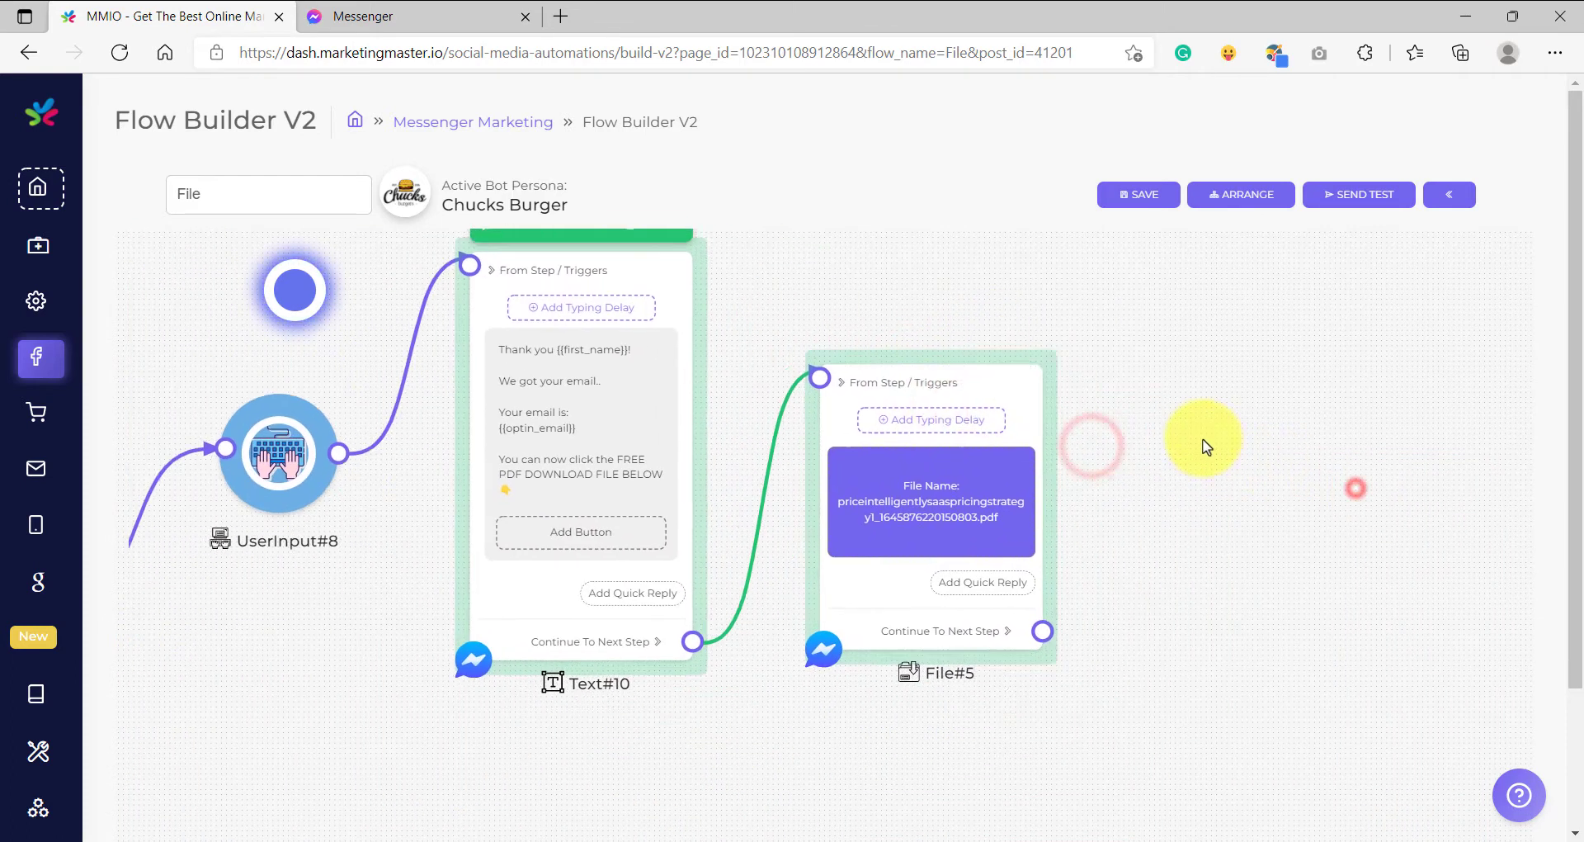
pyautogui.scroll(4, 829, 399)
pyautogui.scroll(-3, 829, 399)
pyautogui.click(825, 289)
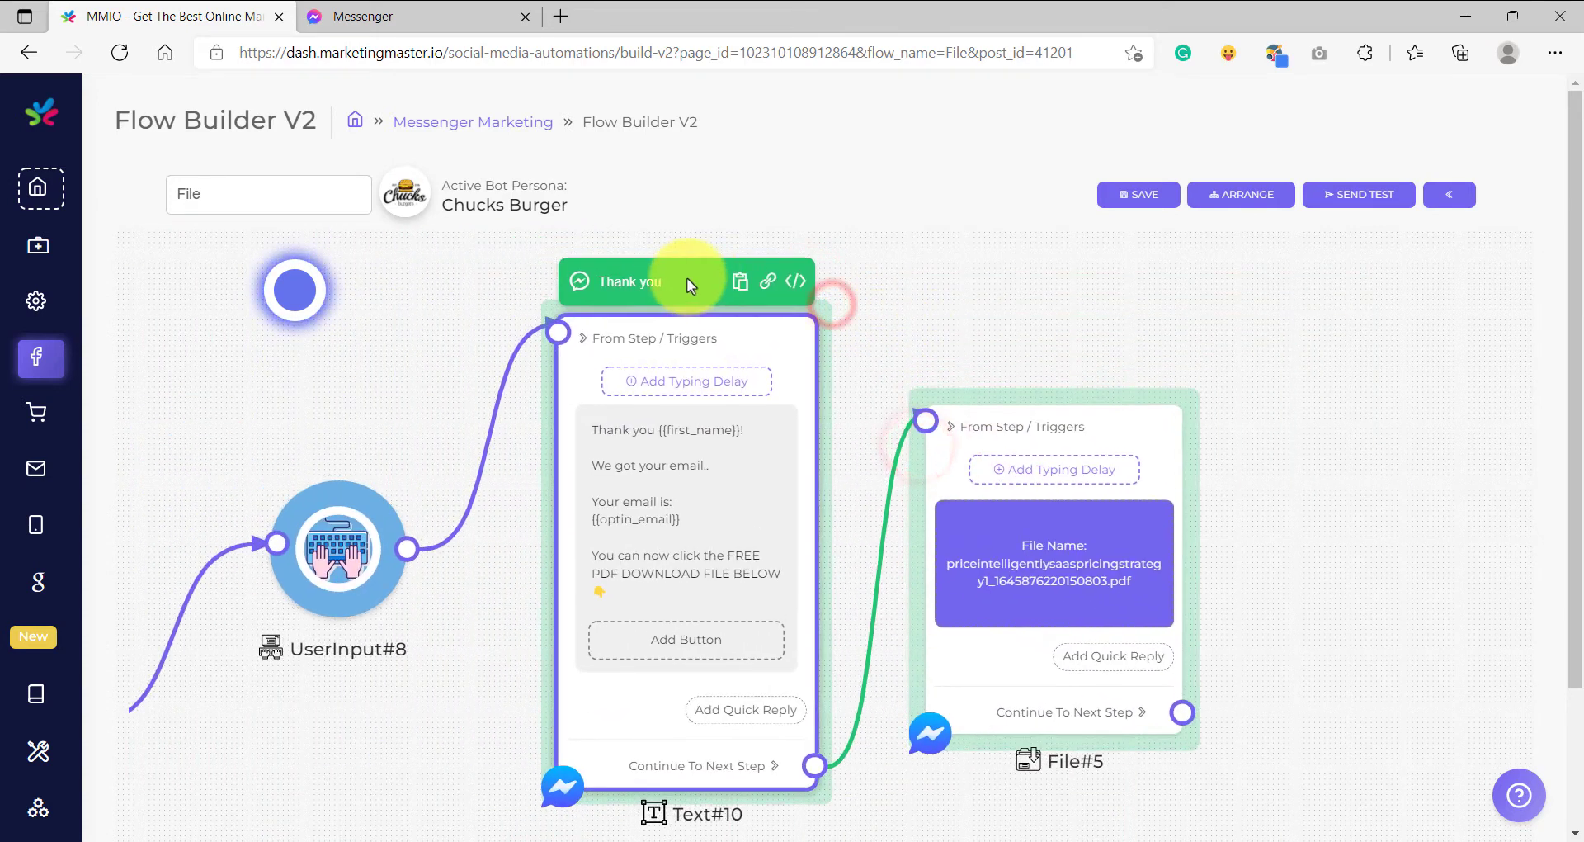
pyautogui.scroll(5, 683, 292)
pyautogui.scroll(-5, 831, 371)
pyautogui.scroll(2, 866, 255)
pyautogui.moveTo(878, 633); pyautogui.dragTo(891, 548)
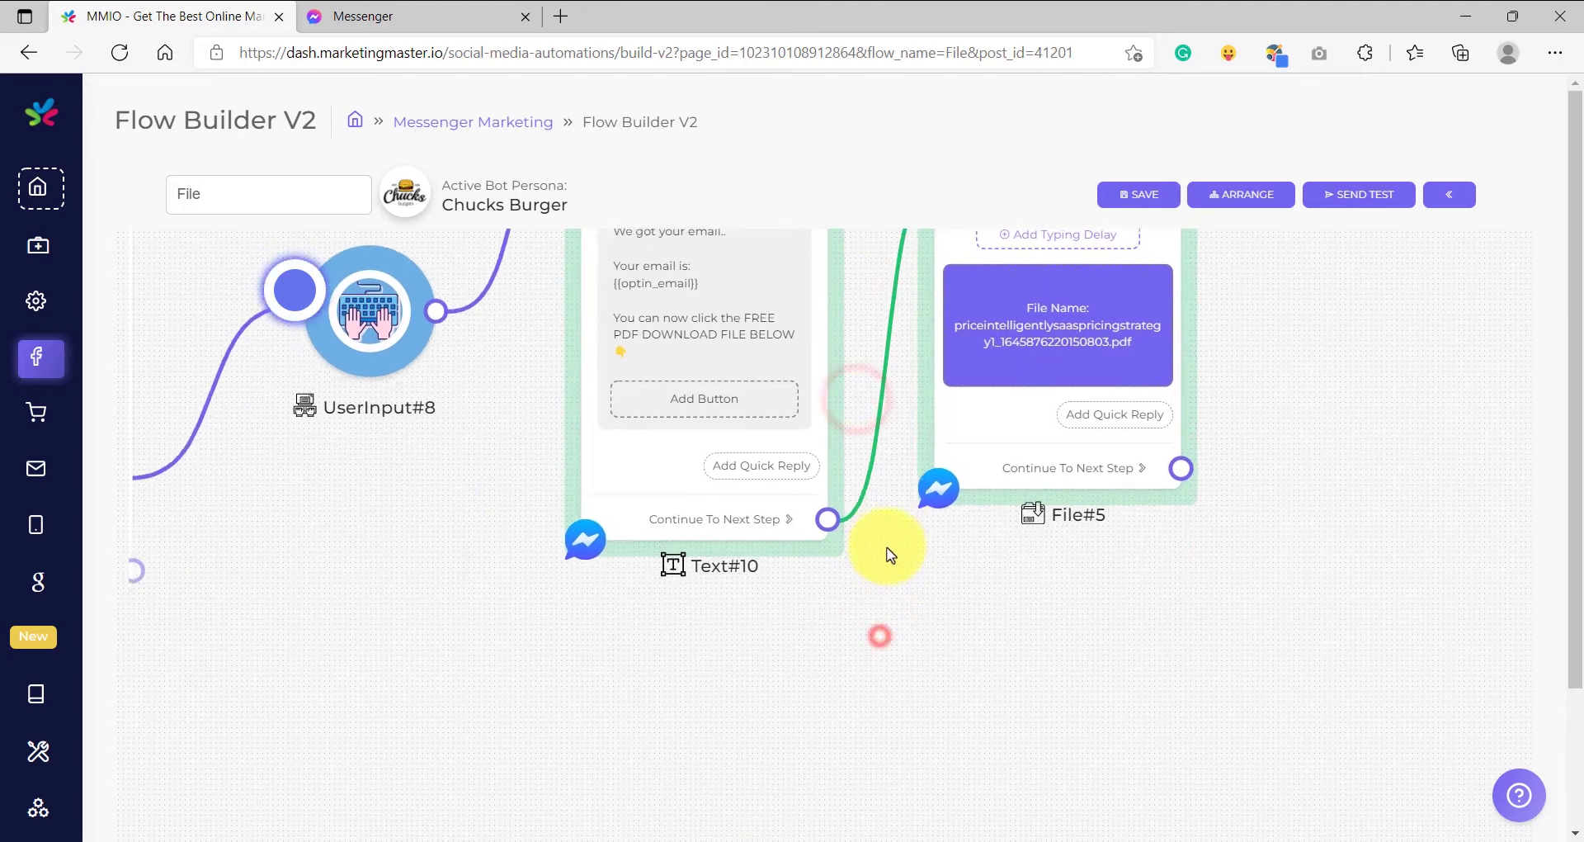
pyautogui.scroll(5, 763, 530)
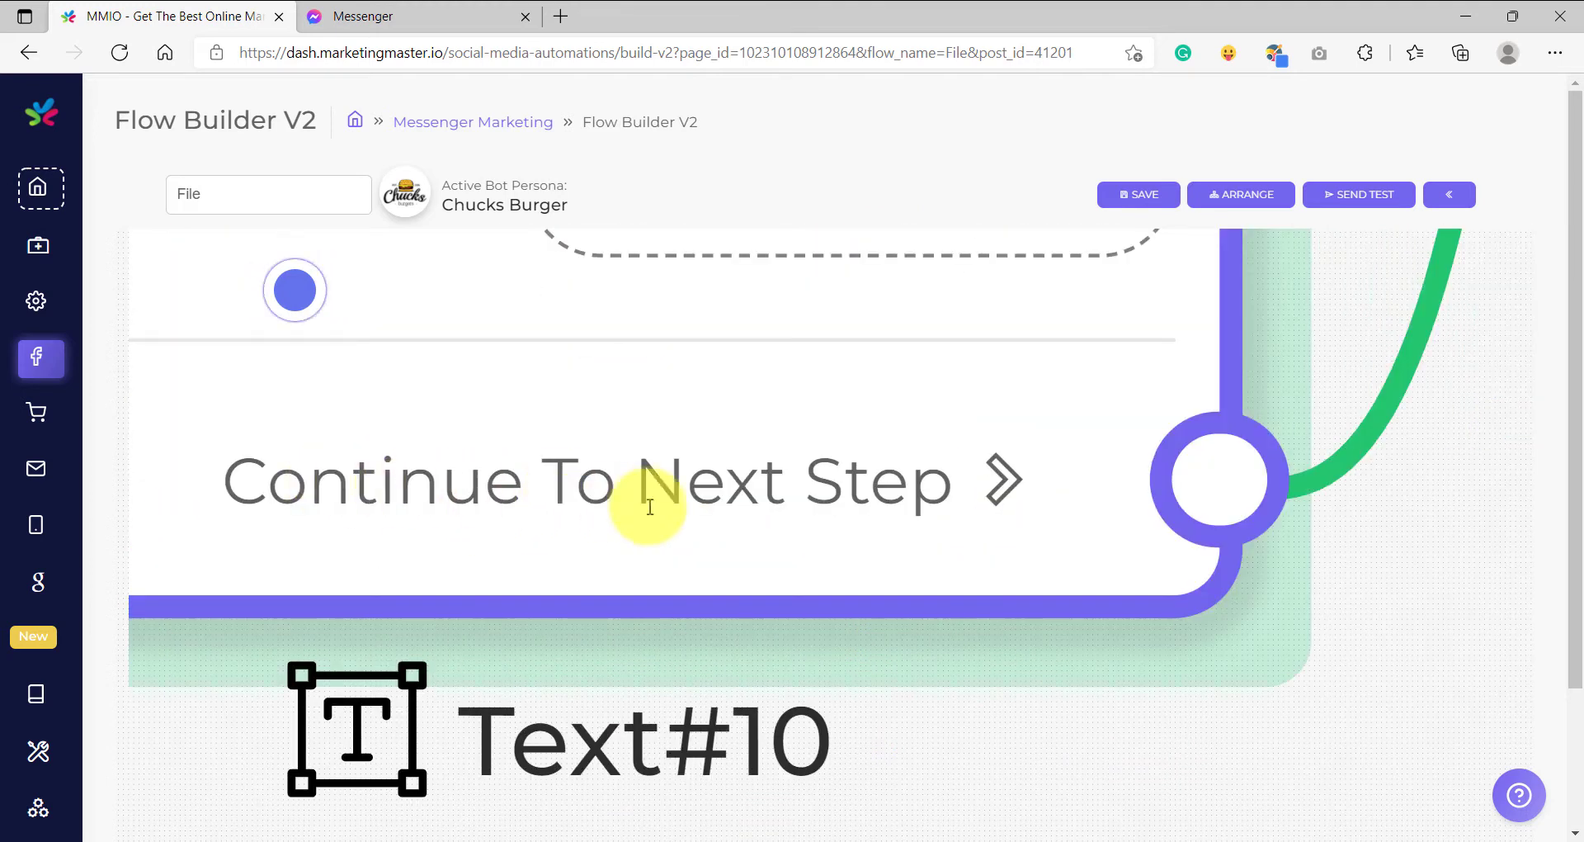
pyautogui.scroll(-5, 825, 511)
pyautogui.moveTo(1033, 558); pyautogui.dragTo(997, 665)
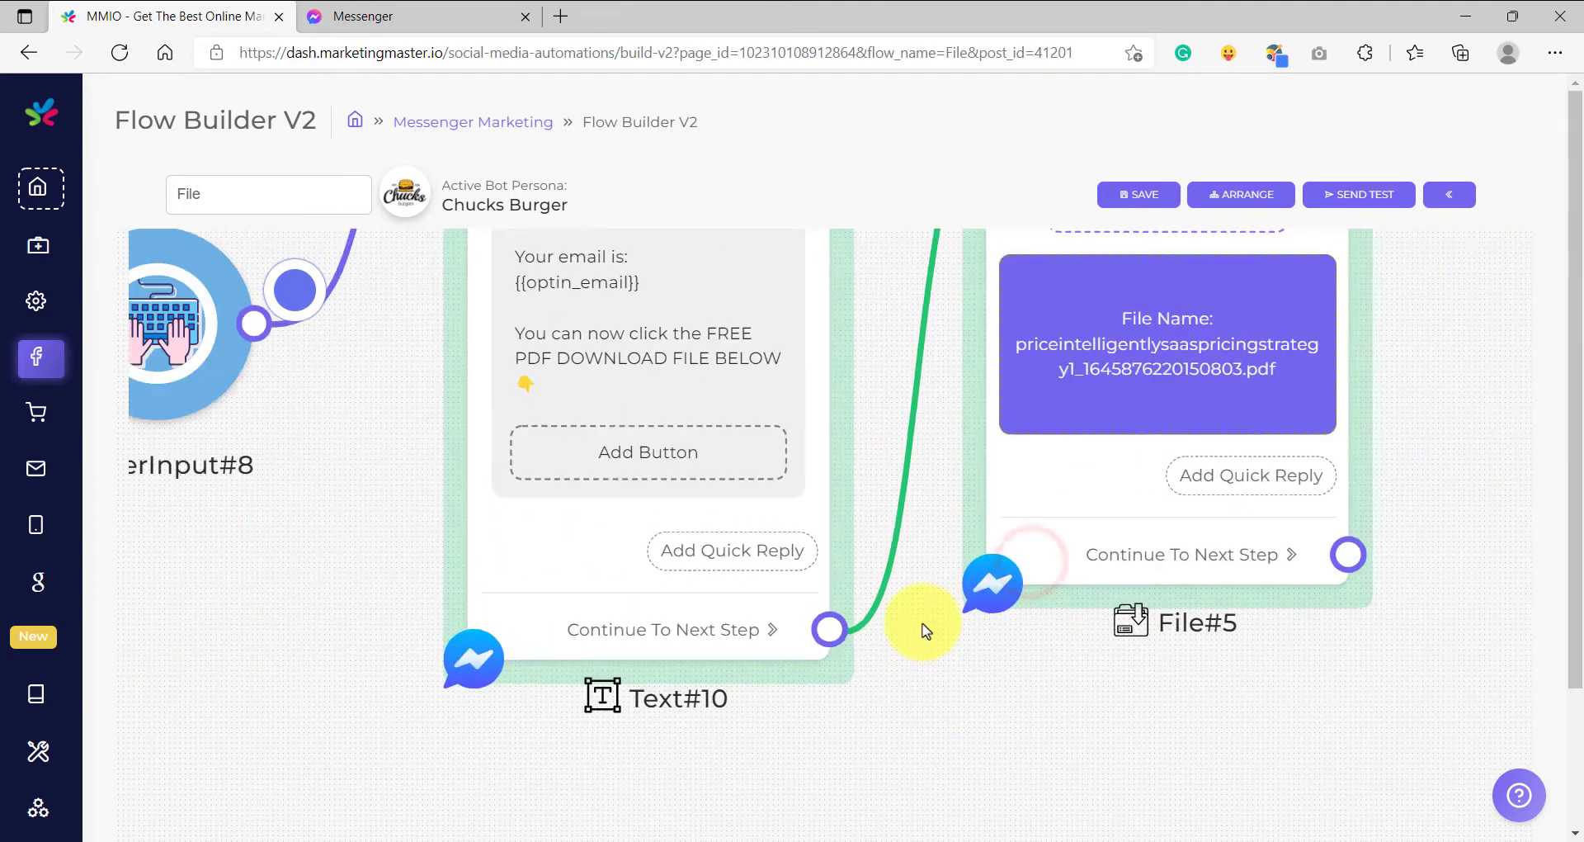
pyautogui.scroll(-5, 926, 629)
pyautogui.scroll(5, 823, 651)
pyautogui.scroll(-4, 820, 619)
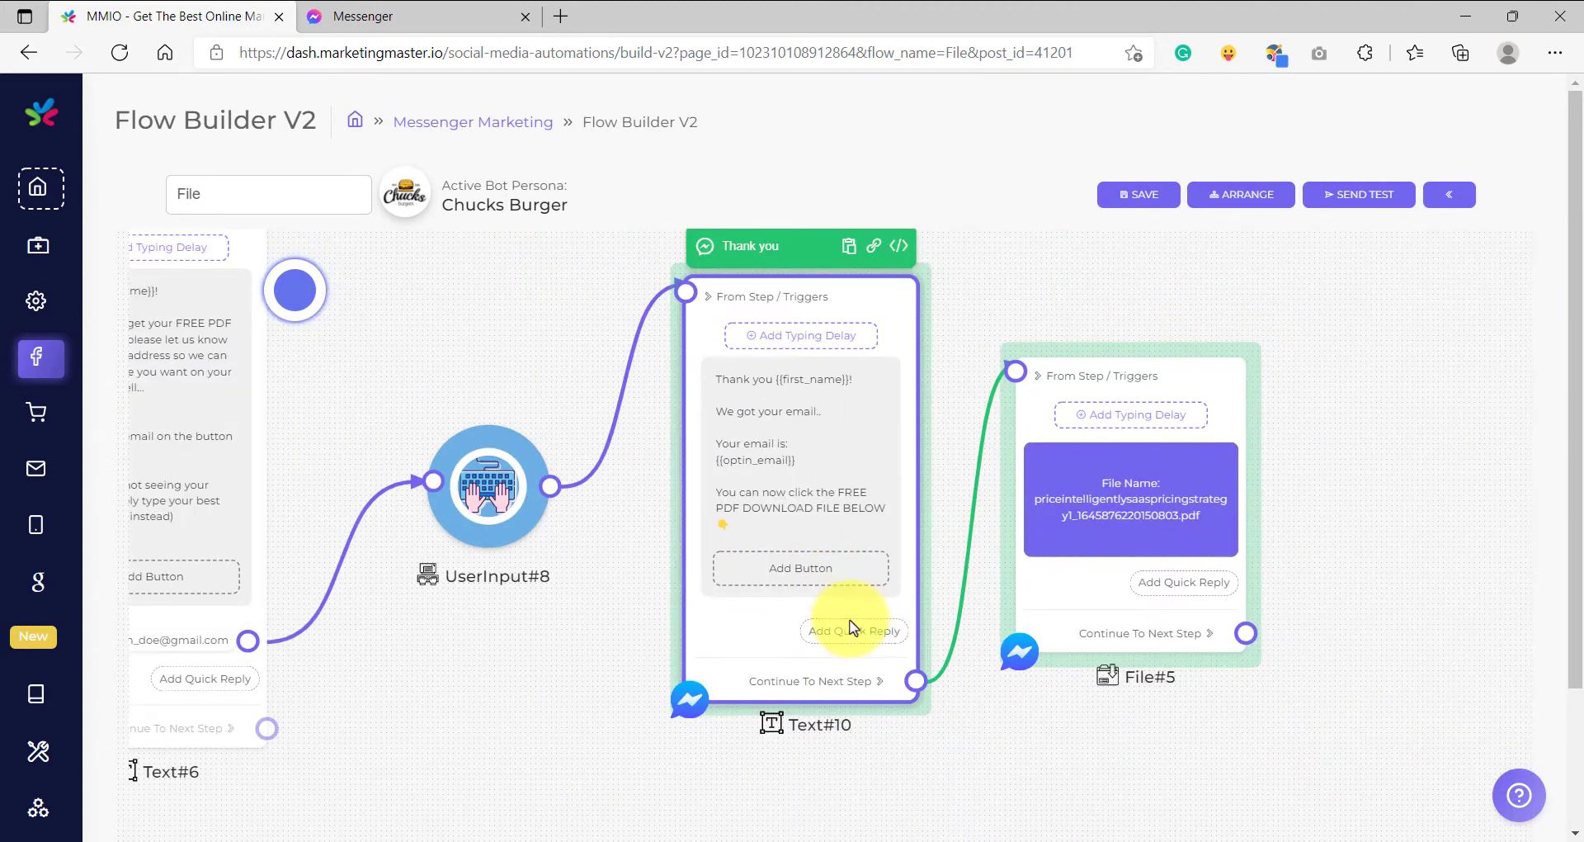
# - Select File#5 and pan around to review the full chain through to the PDF
pyautogui.moveTo(1062, 301); pyautogui.dragTo(912, 368)
pyautogui.click(1007, 432)
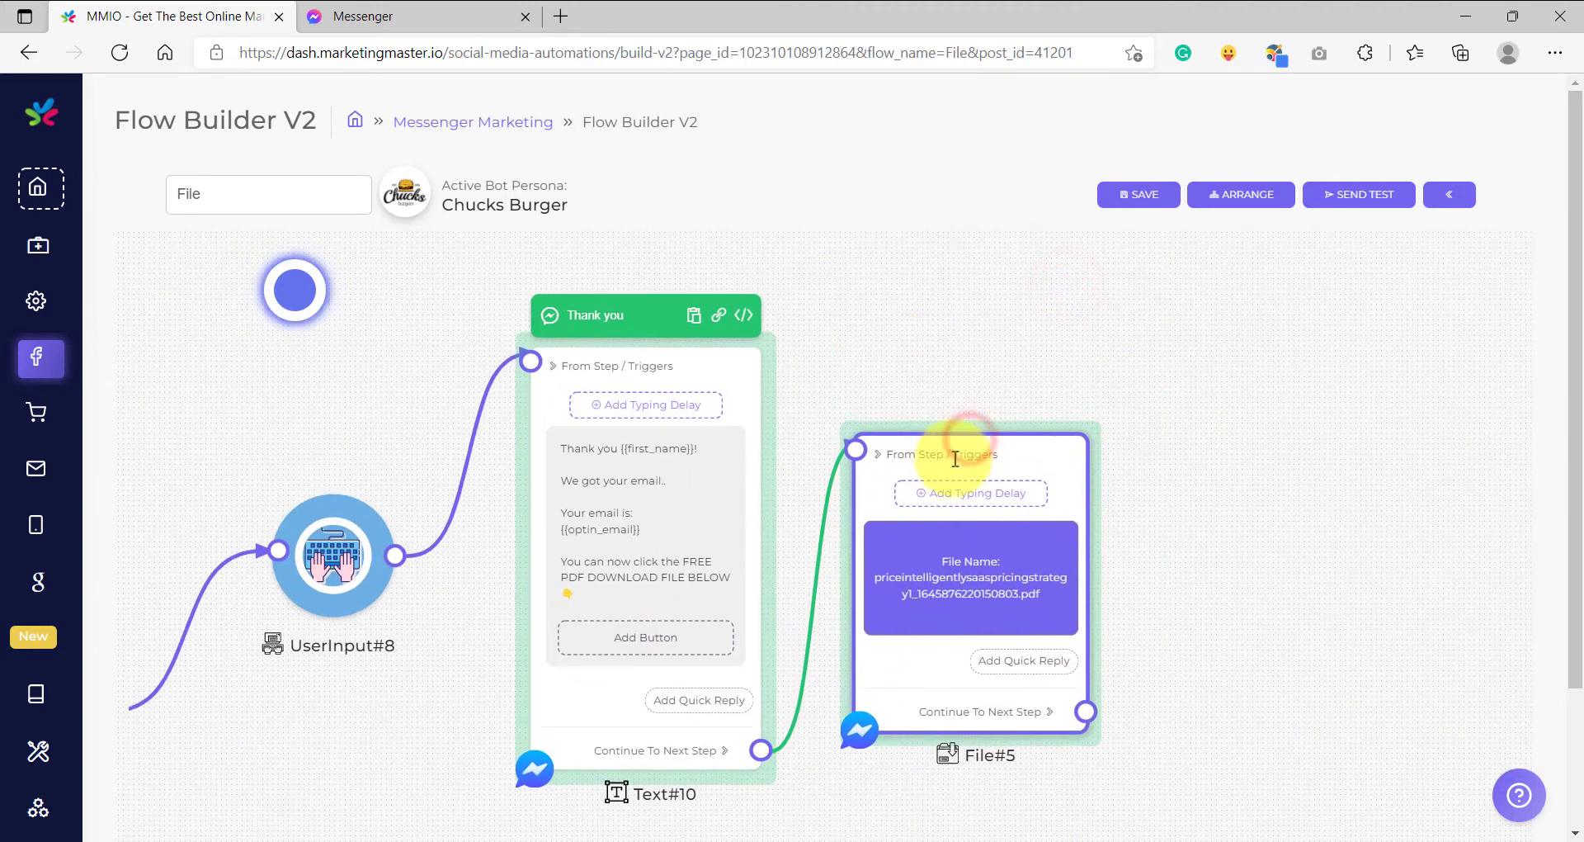
pyautogui.moveTo(1185, 647); pyautogui.dragTo(1255, 484)
pyautogui.scroll(5, 738, 577)
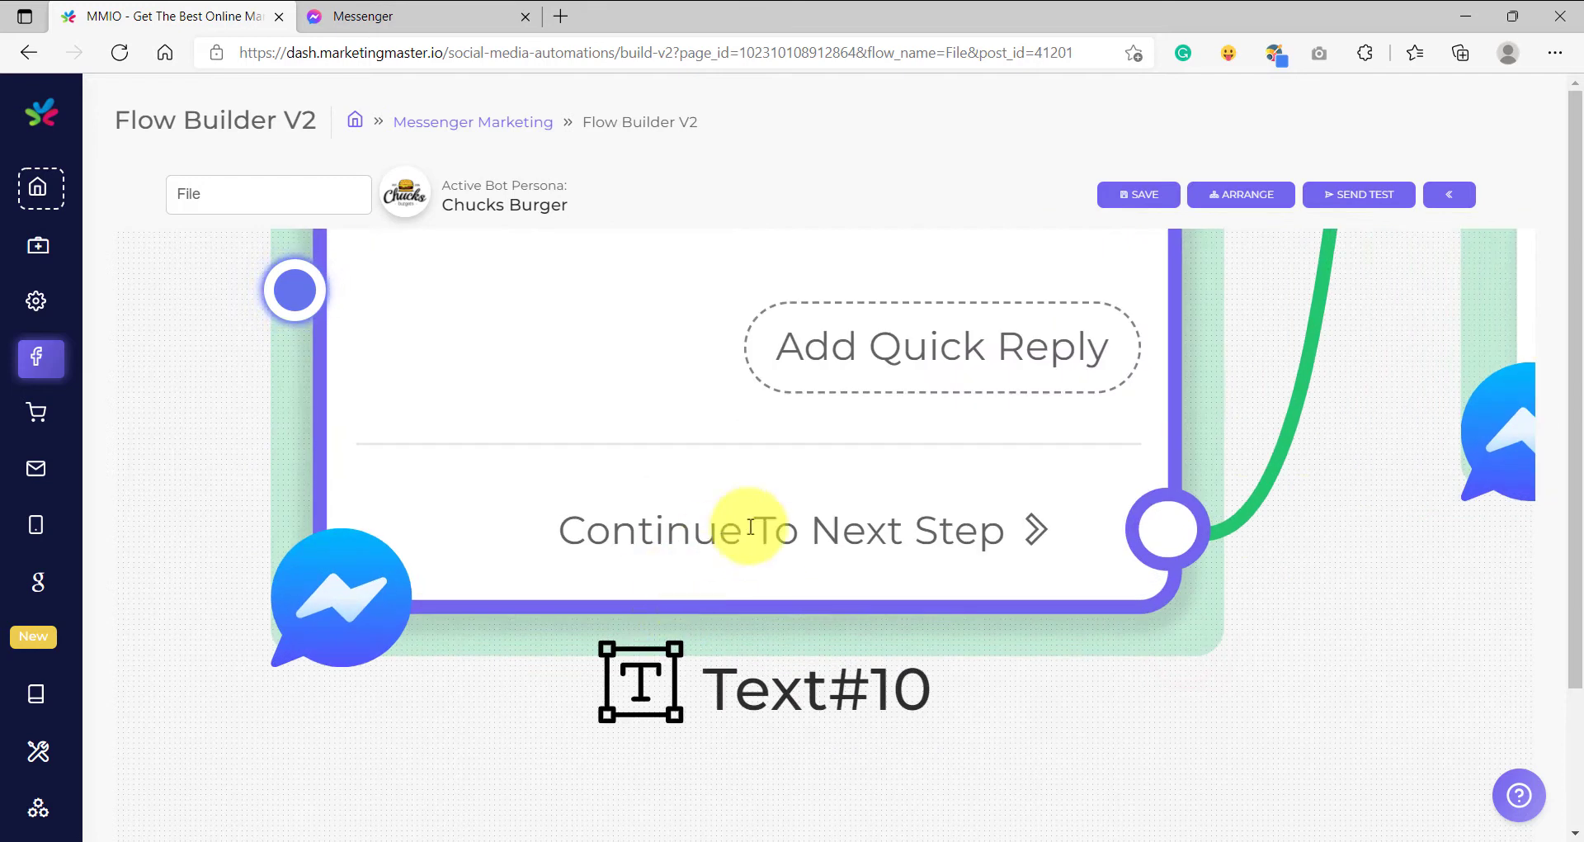
pyautogui.scroll(-10, 904, 534)
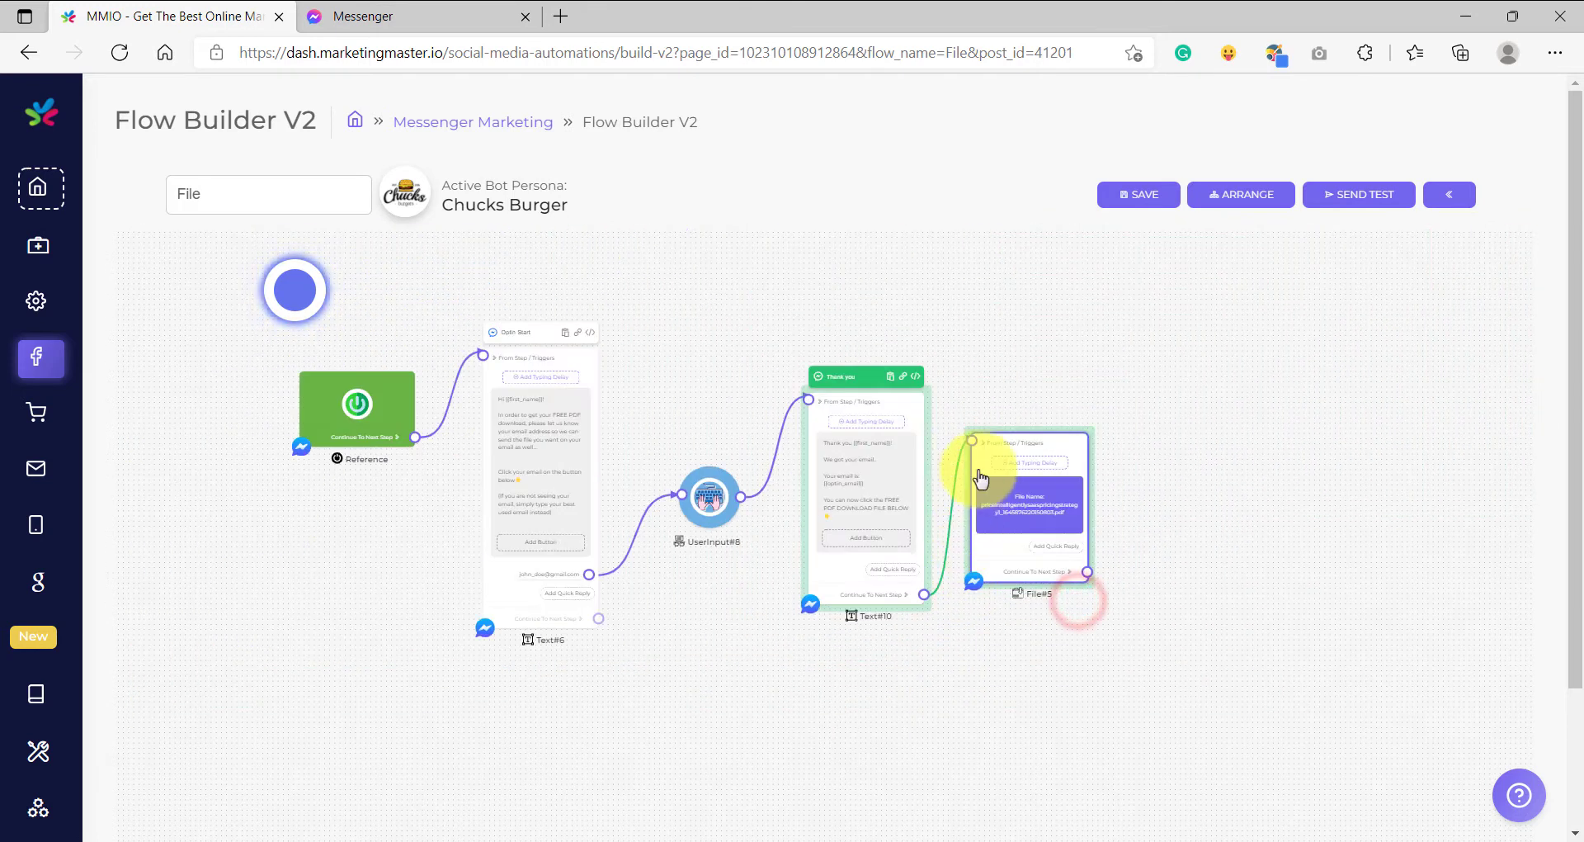
pyautogui.scroll(5, 1096, 448)
pyautogui.scroll(-4, 1086, 424)
pyautogui.moveTo(1093, 446); pyautogui.dragTo(1053, 364)
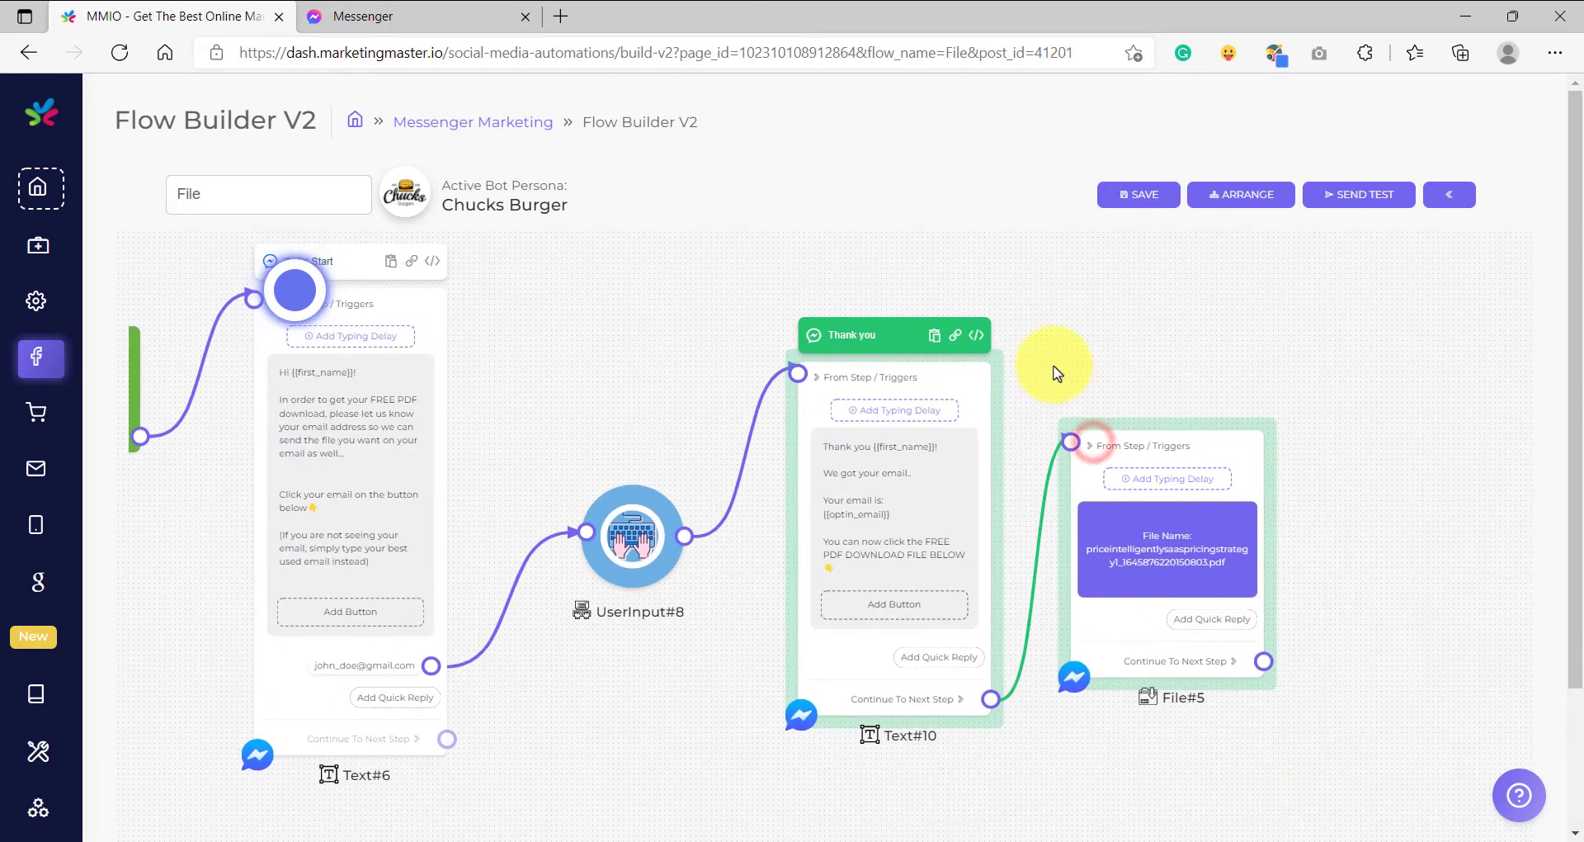
pyautogui.scroll(-1, 1176, 351)
pyautogui.scroll(-3, 742, 308)
pyautogui.moveTo(736, 299); pyautogui.dragTo(866, 317)
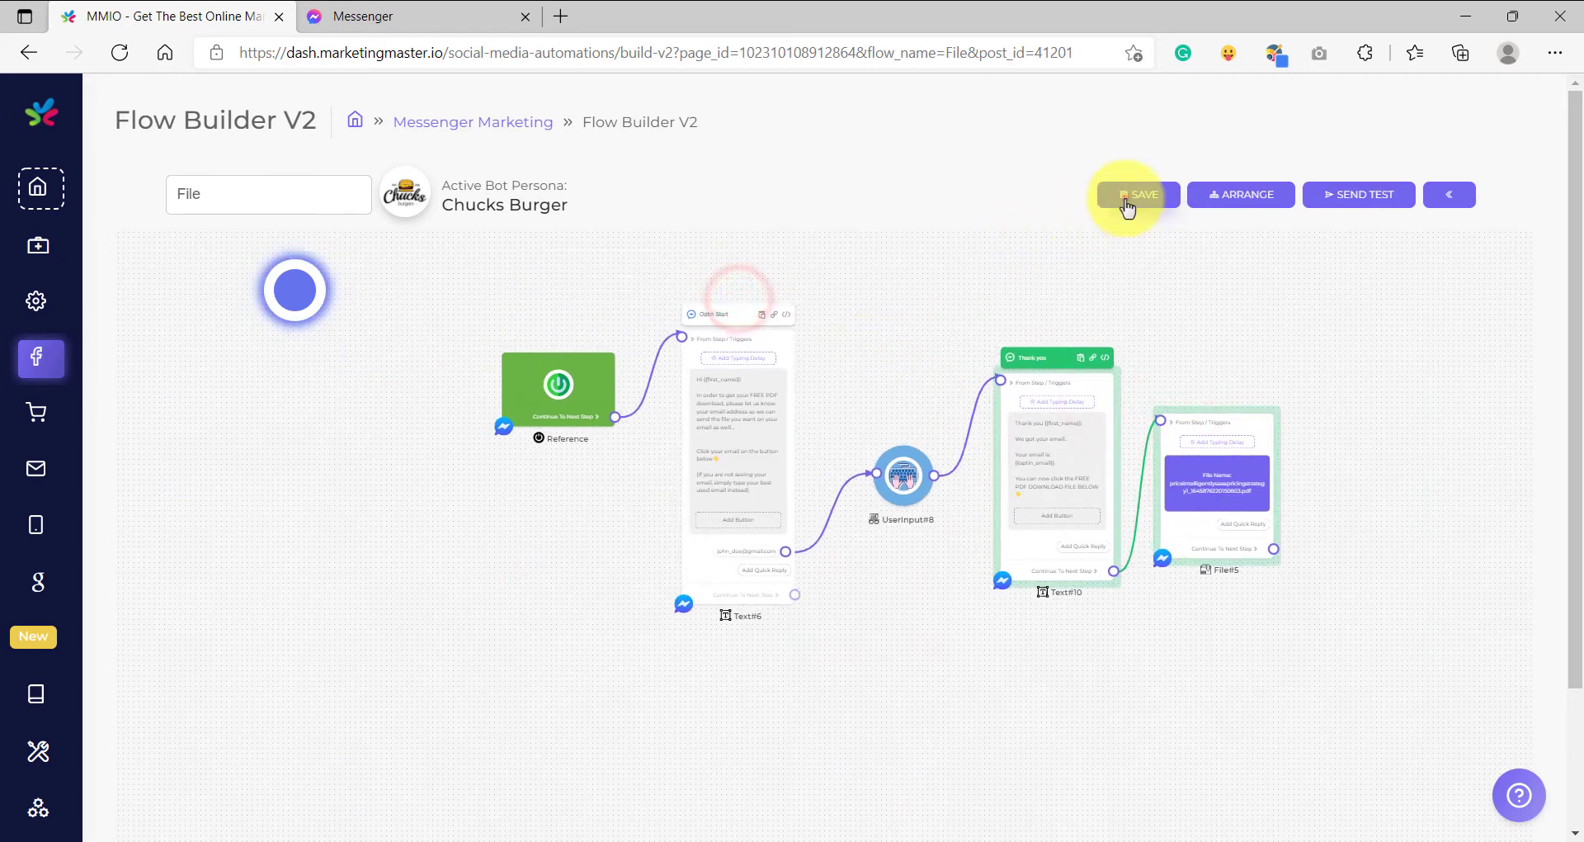
# - Save the flow, then launch a test run in Messenger
pyautogui.click(1127, 202)
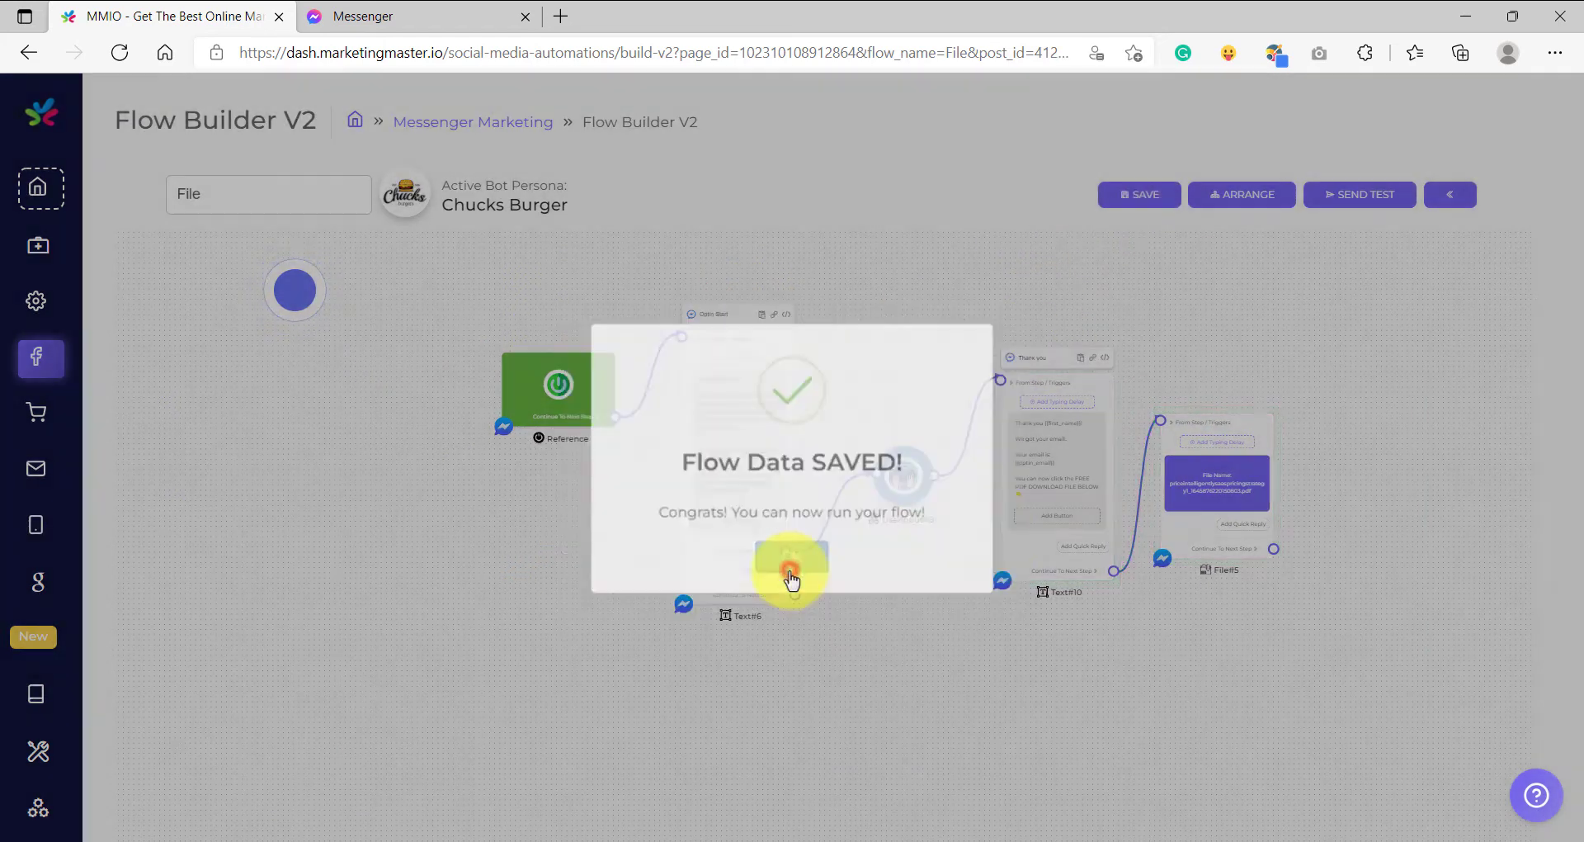
pyautogui.click(790, 569)
pyautogui.click(1390, 198)
pyautogui.click(806, 531)
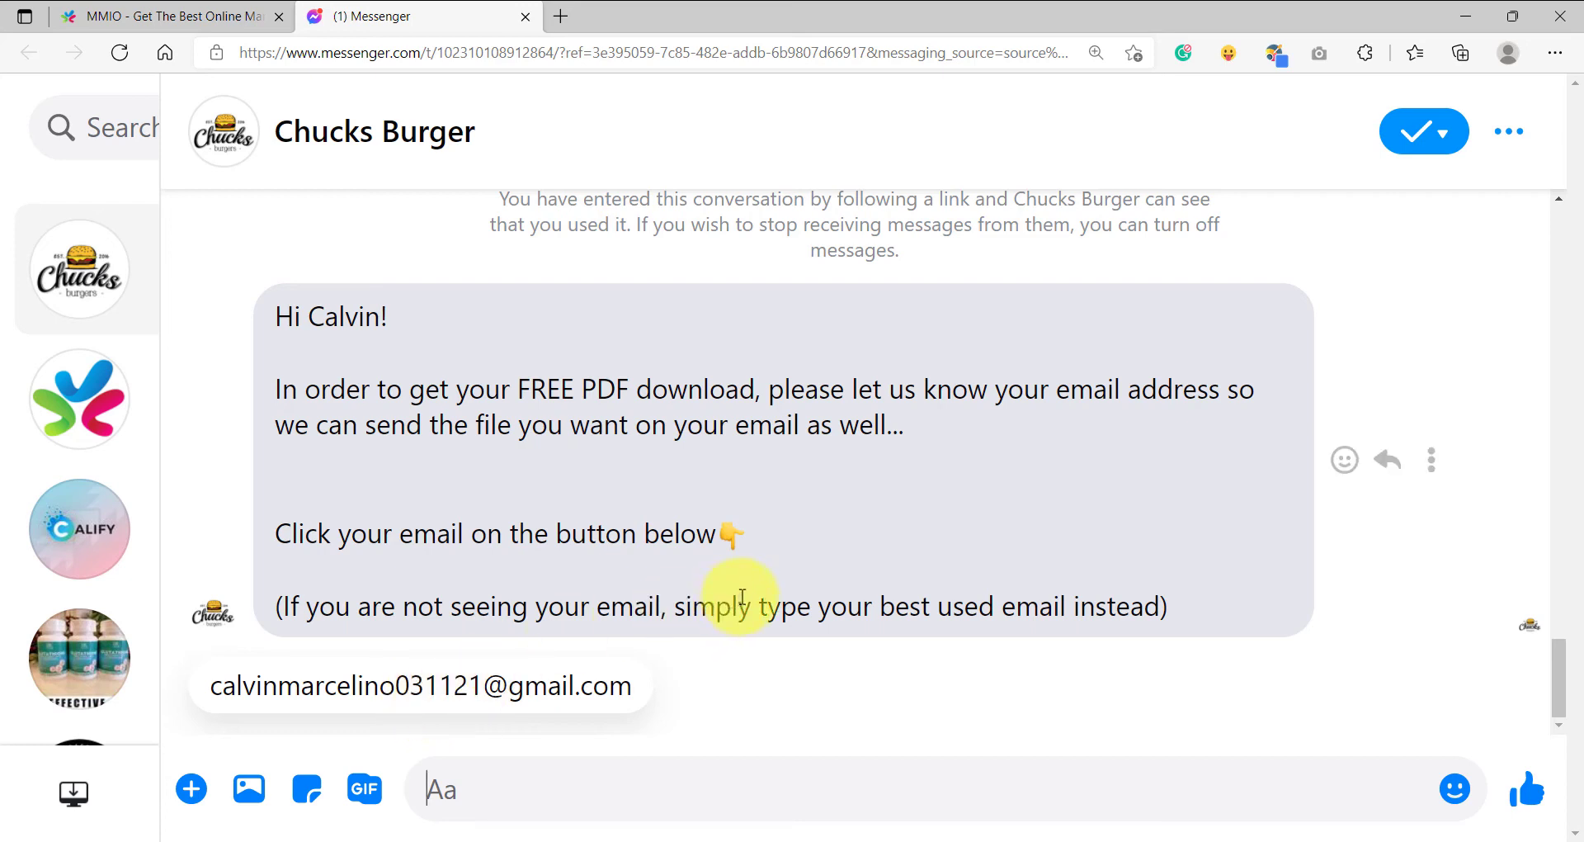
# - Answer with the suggested email quick reply and check the Thank you message and PDF
pyautogui.moveTo(265, 608); pyautogui.dragTo(1190, 609)
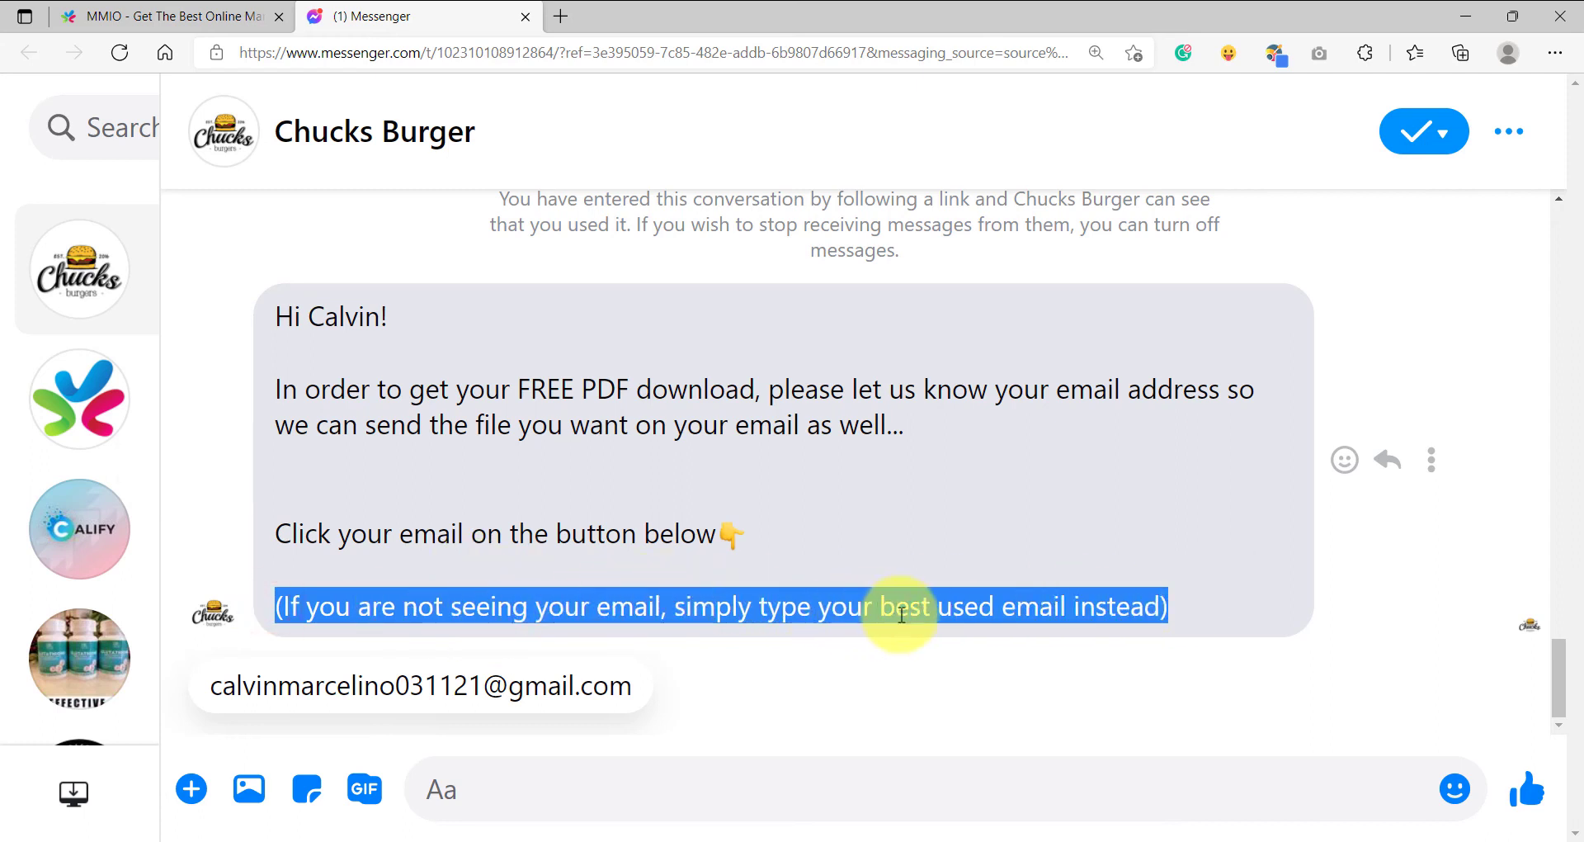
pyautogui.click(920, 577)
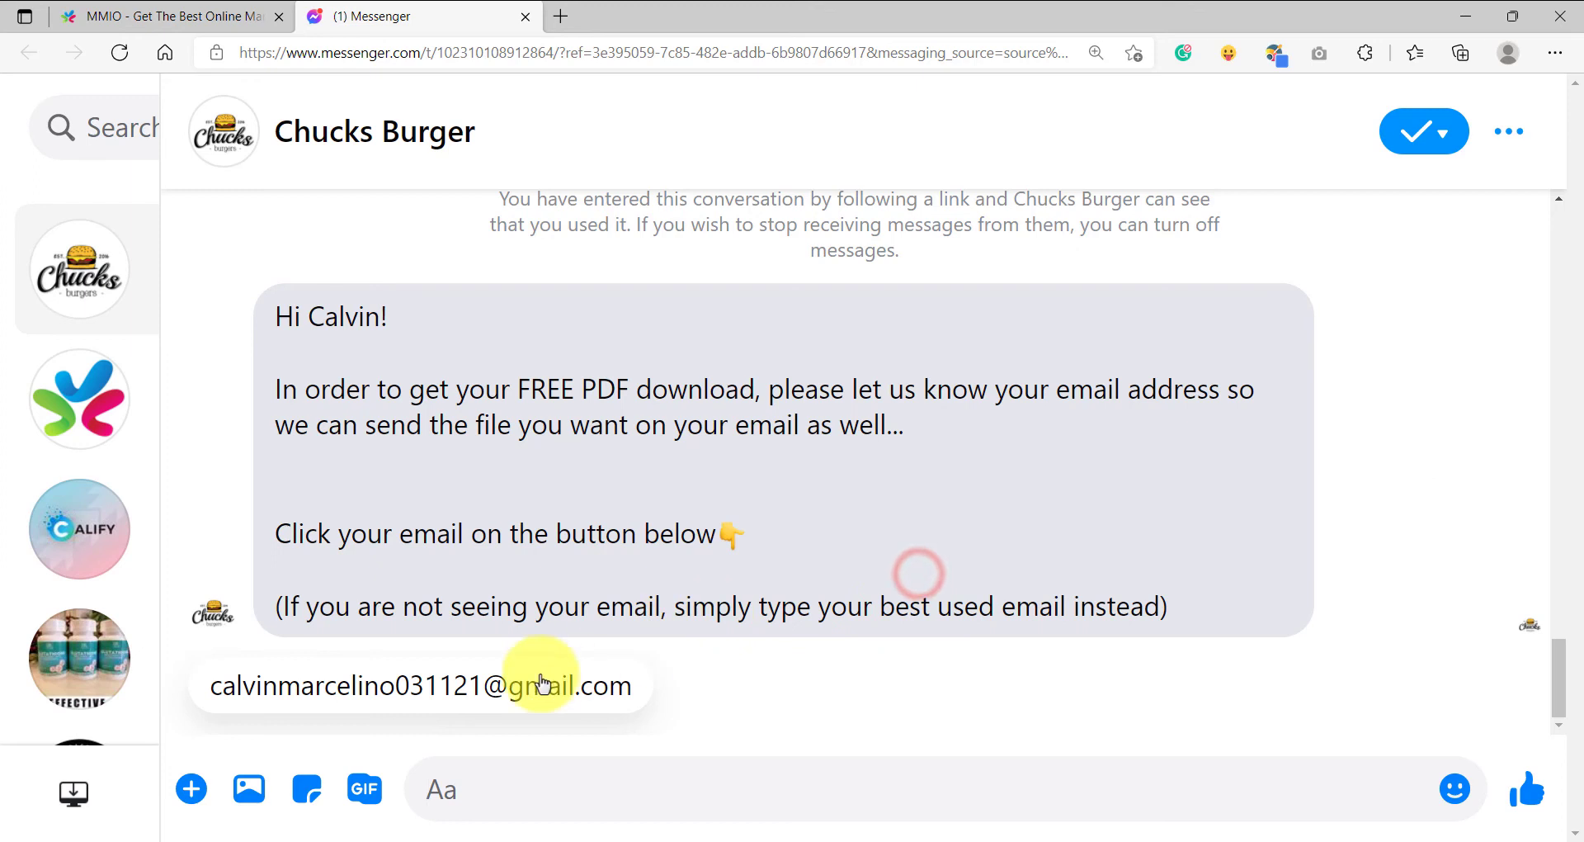
pyautogui.click(507, 789)
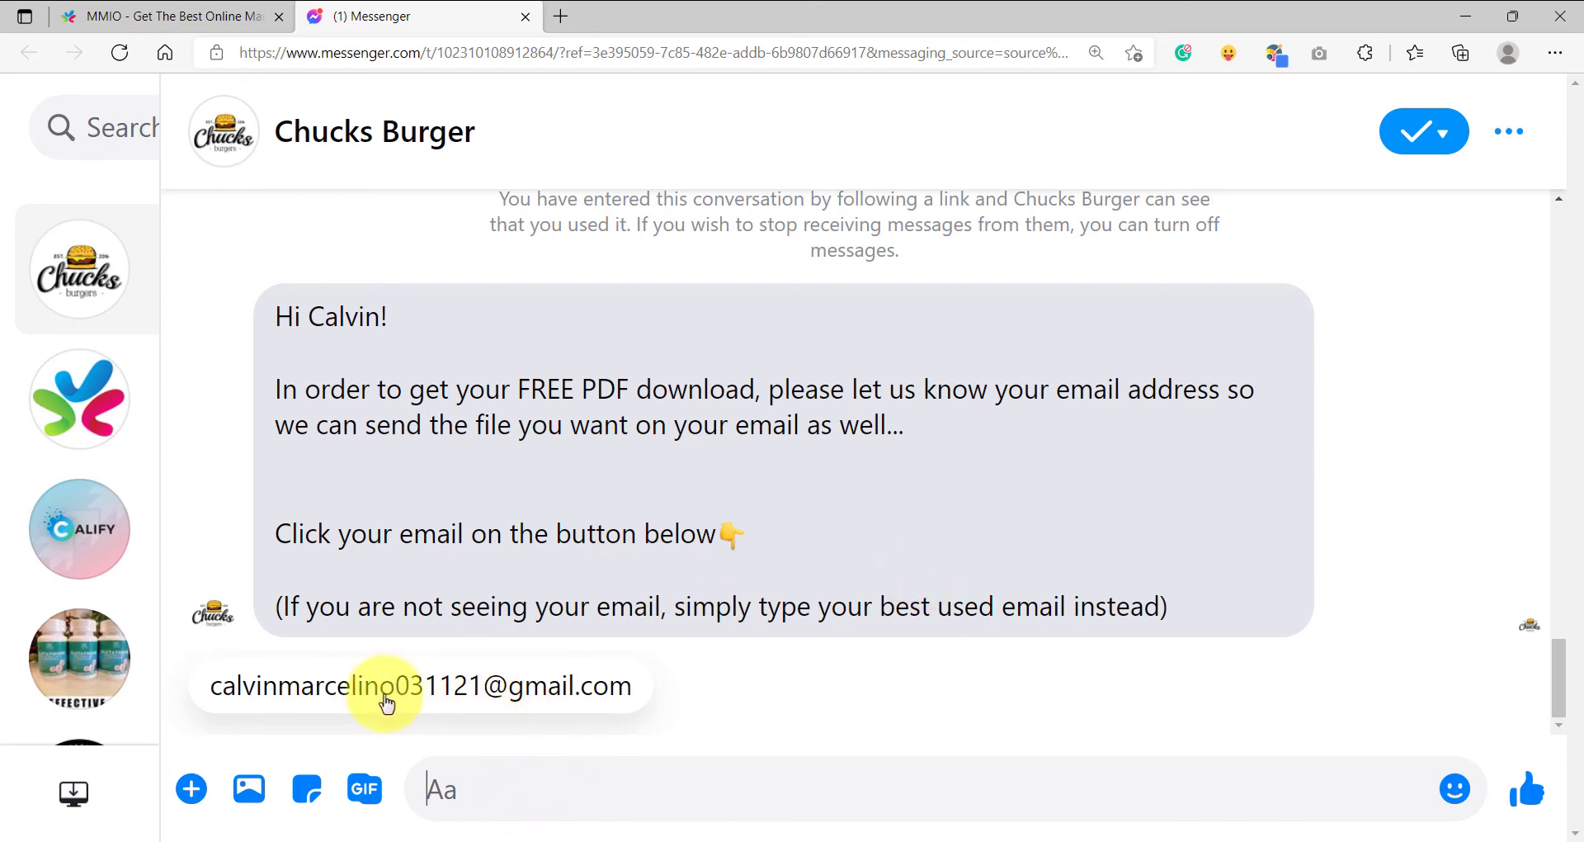
pyautogui.click(449, 701)
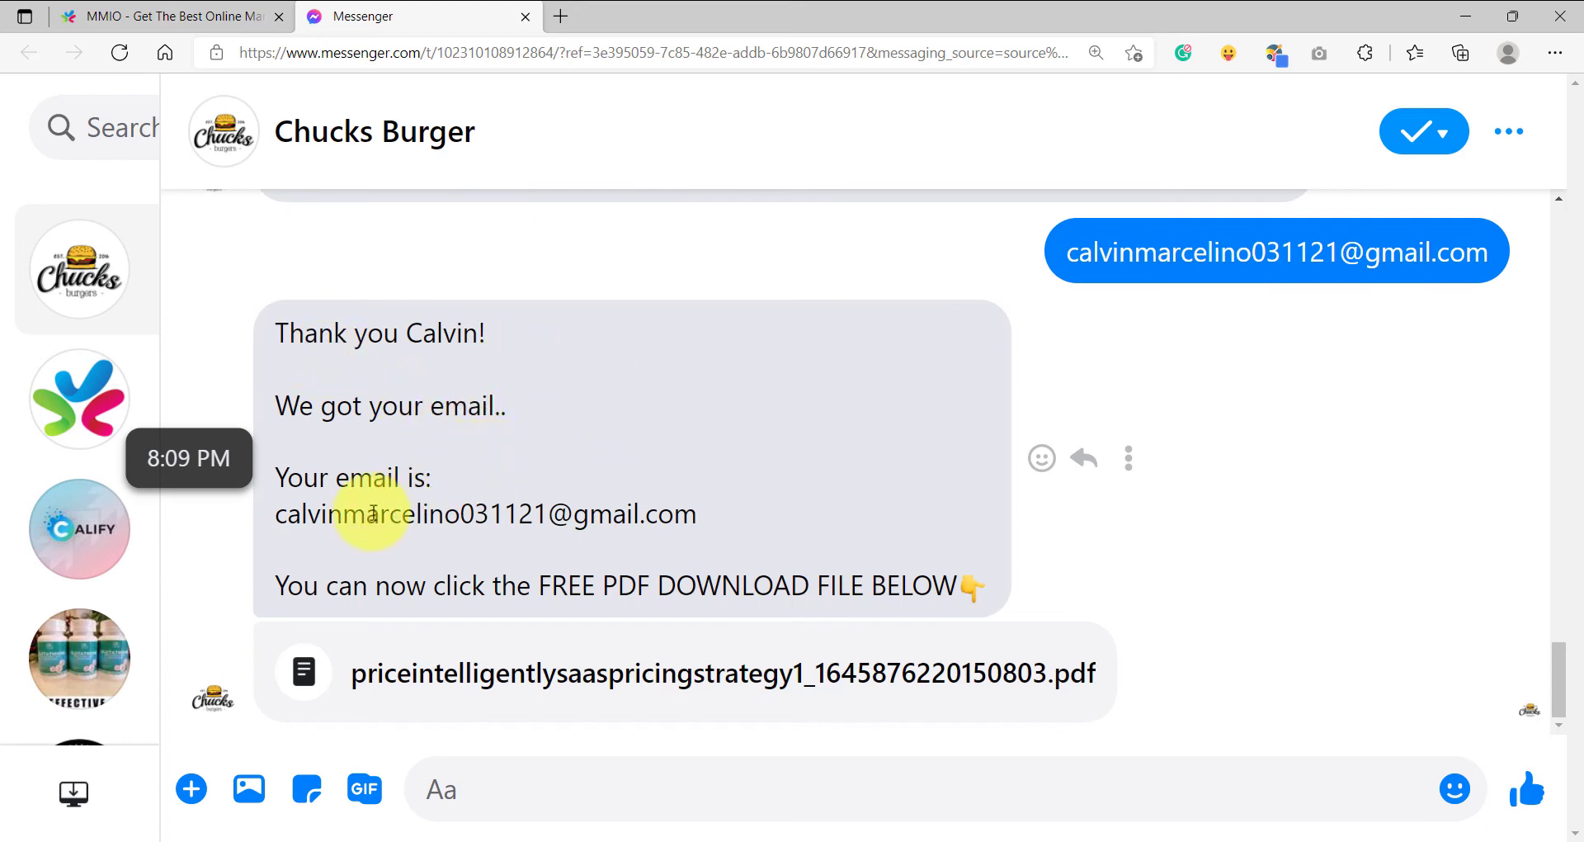
pyautogui.moveTo(272, 513); pyautogui.dragTo(697, 513)
pyautogui.click(570, 571)
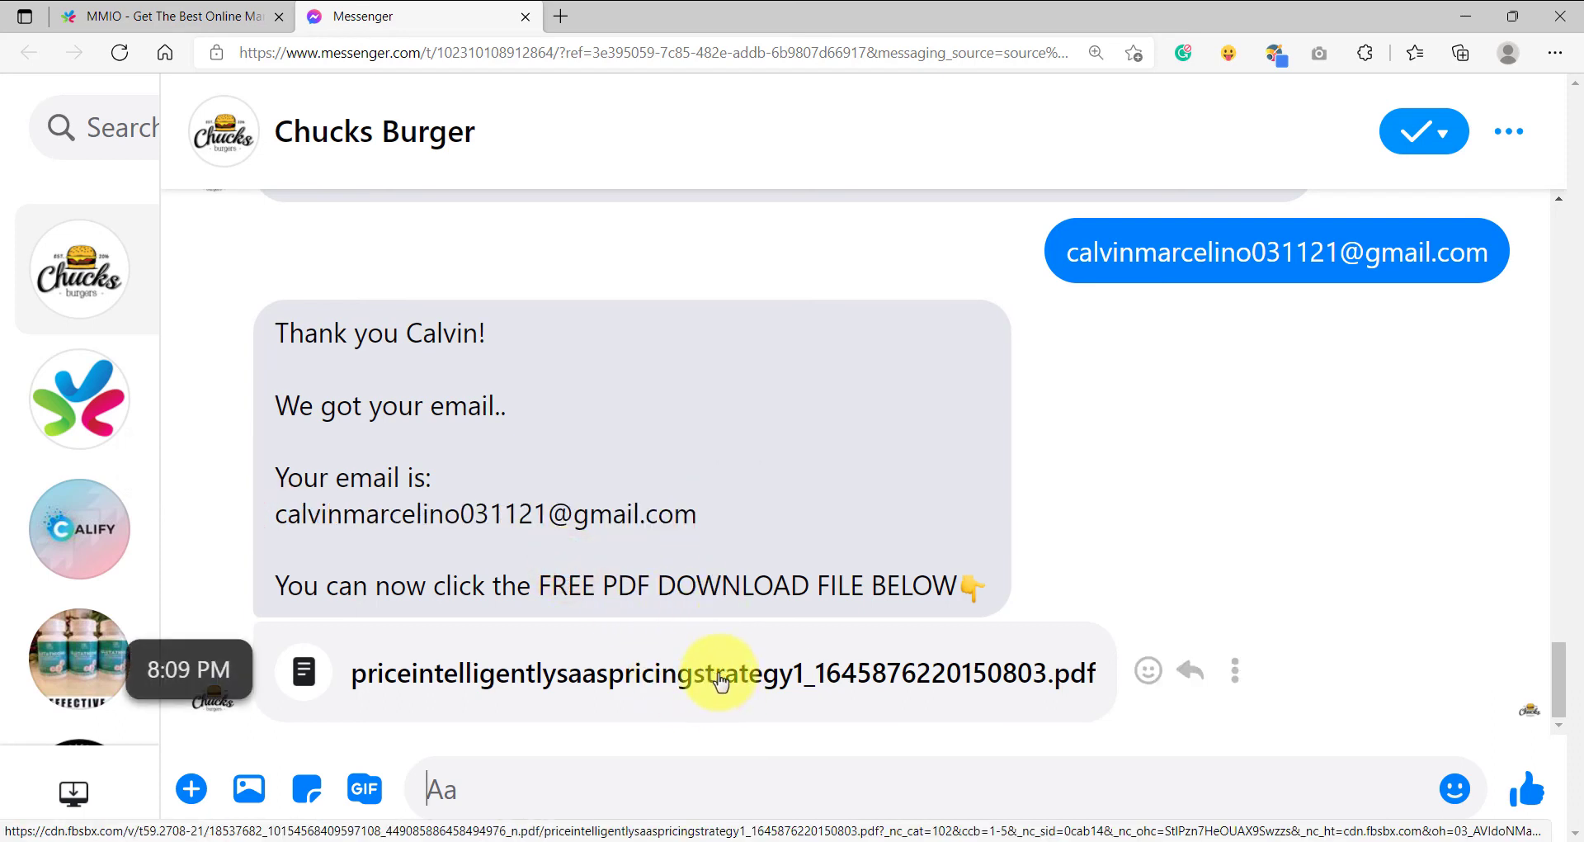
# - Add a Triggers node of type Keyword with the keyword 'file'
pyautogui.click(165, 17)
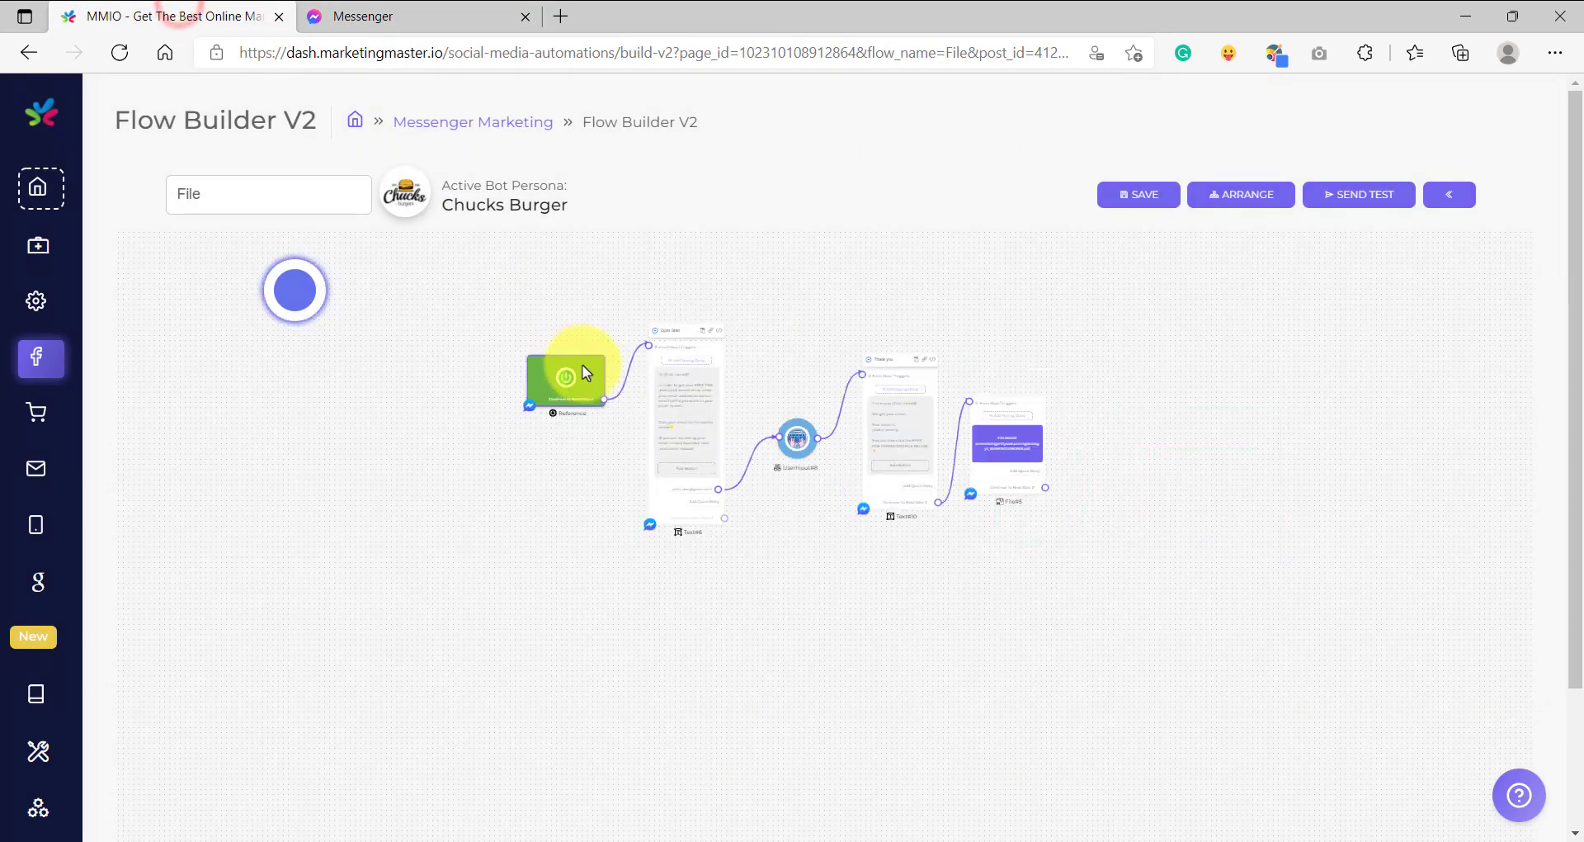
pyautogui.scroll(5, 582, 391)
pyautogui.rightClick(583, 392)
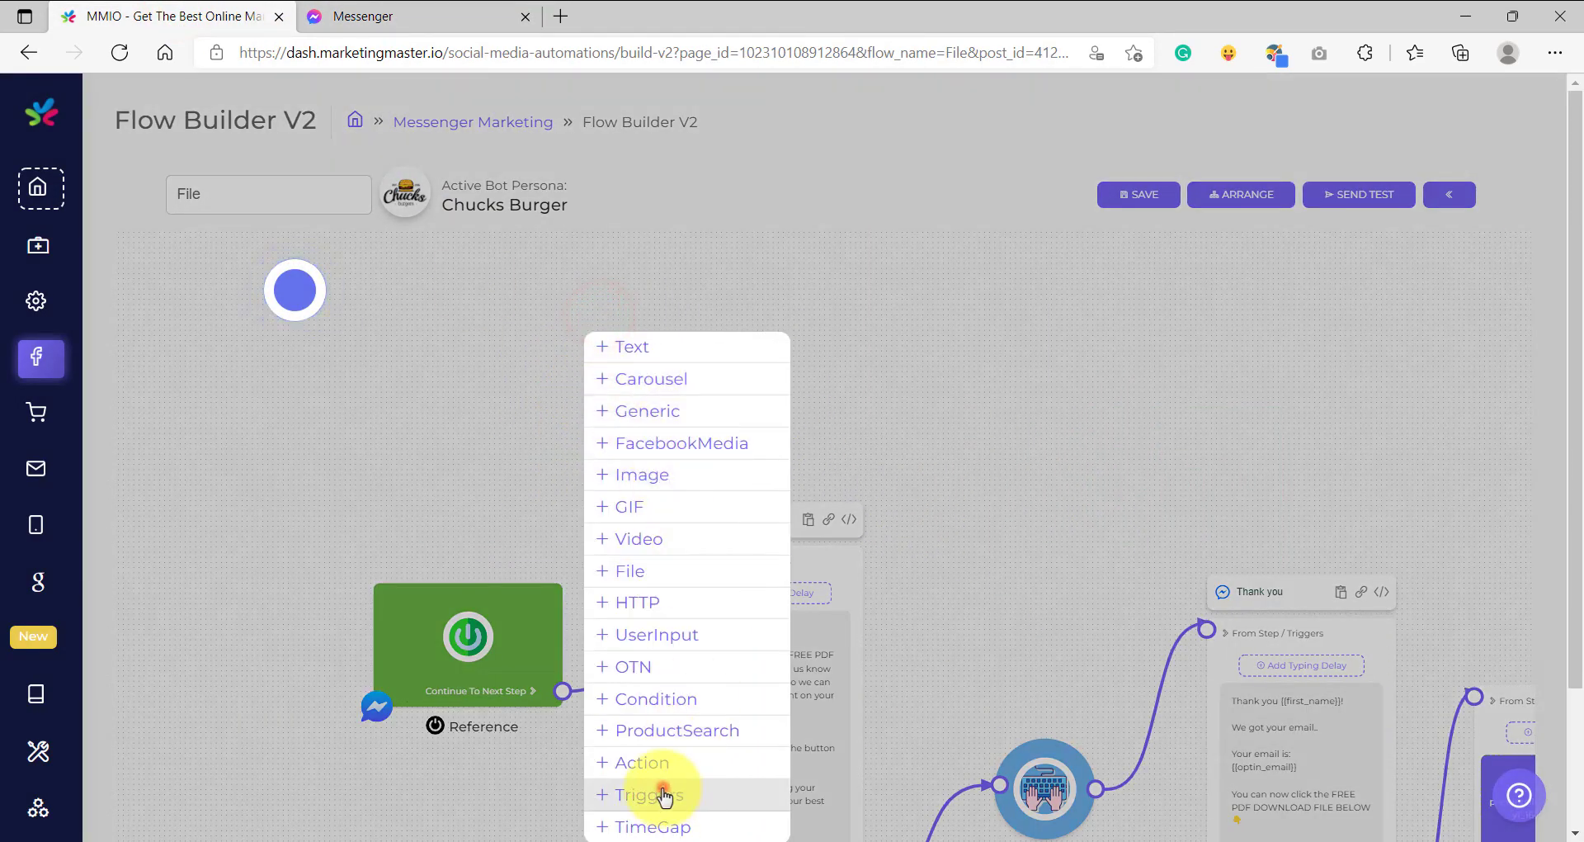
pyautogui.click(661, 792)
pyautogui.click(584, 407)
pyautogui.click(693, 466)
pyautogui.click(695, 541)
pyautogui.click(683, 488)
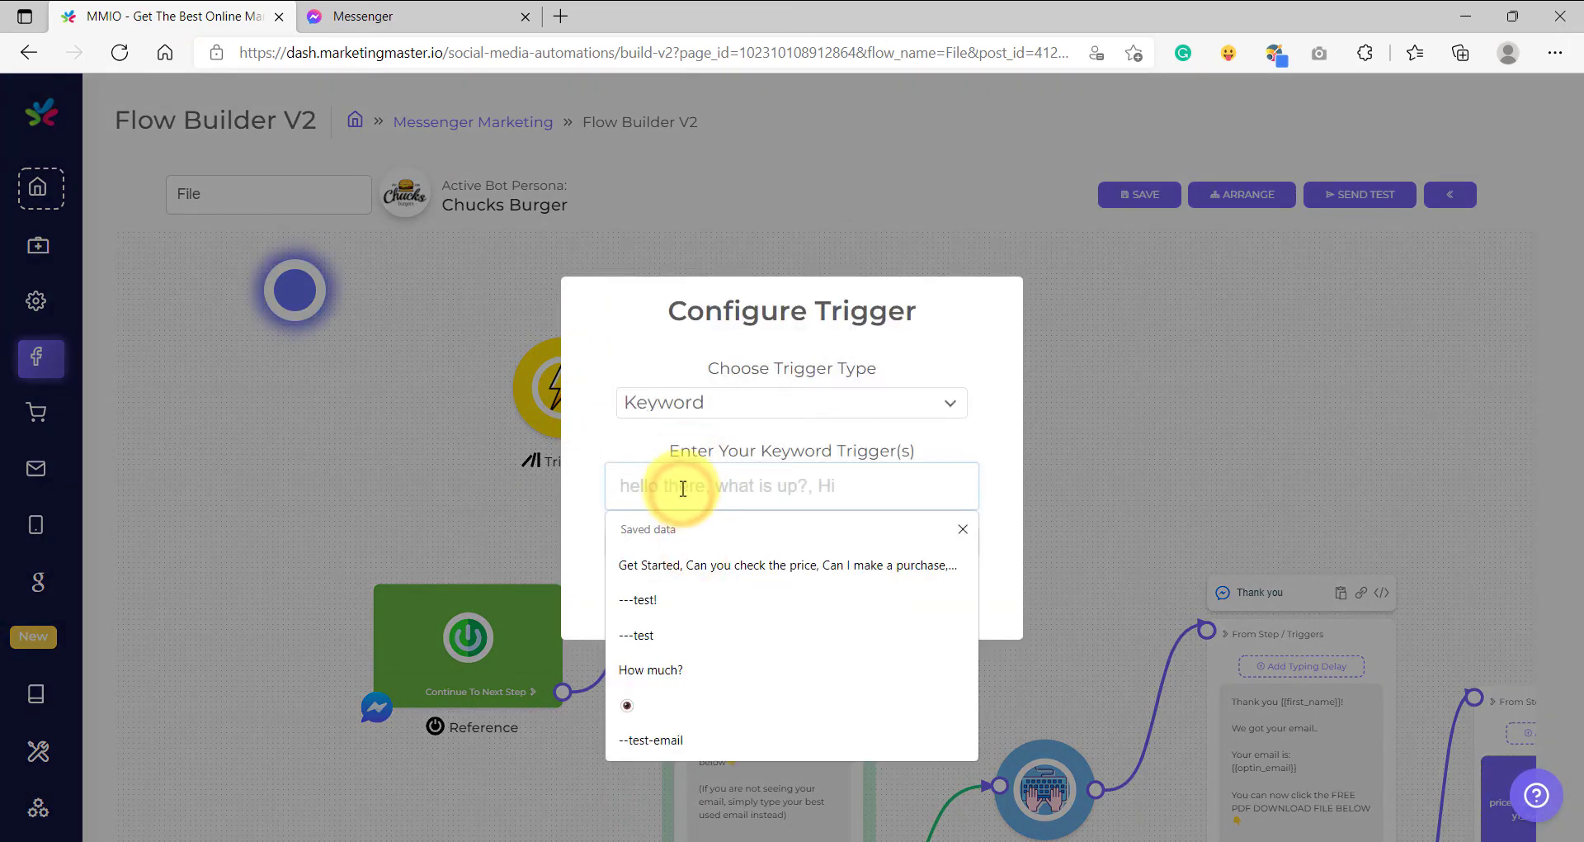
pyautogui.write('file')
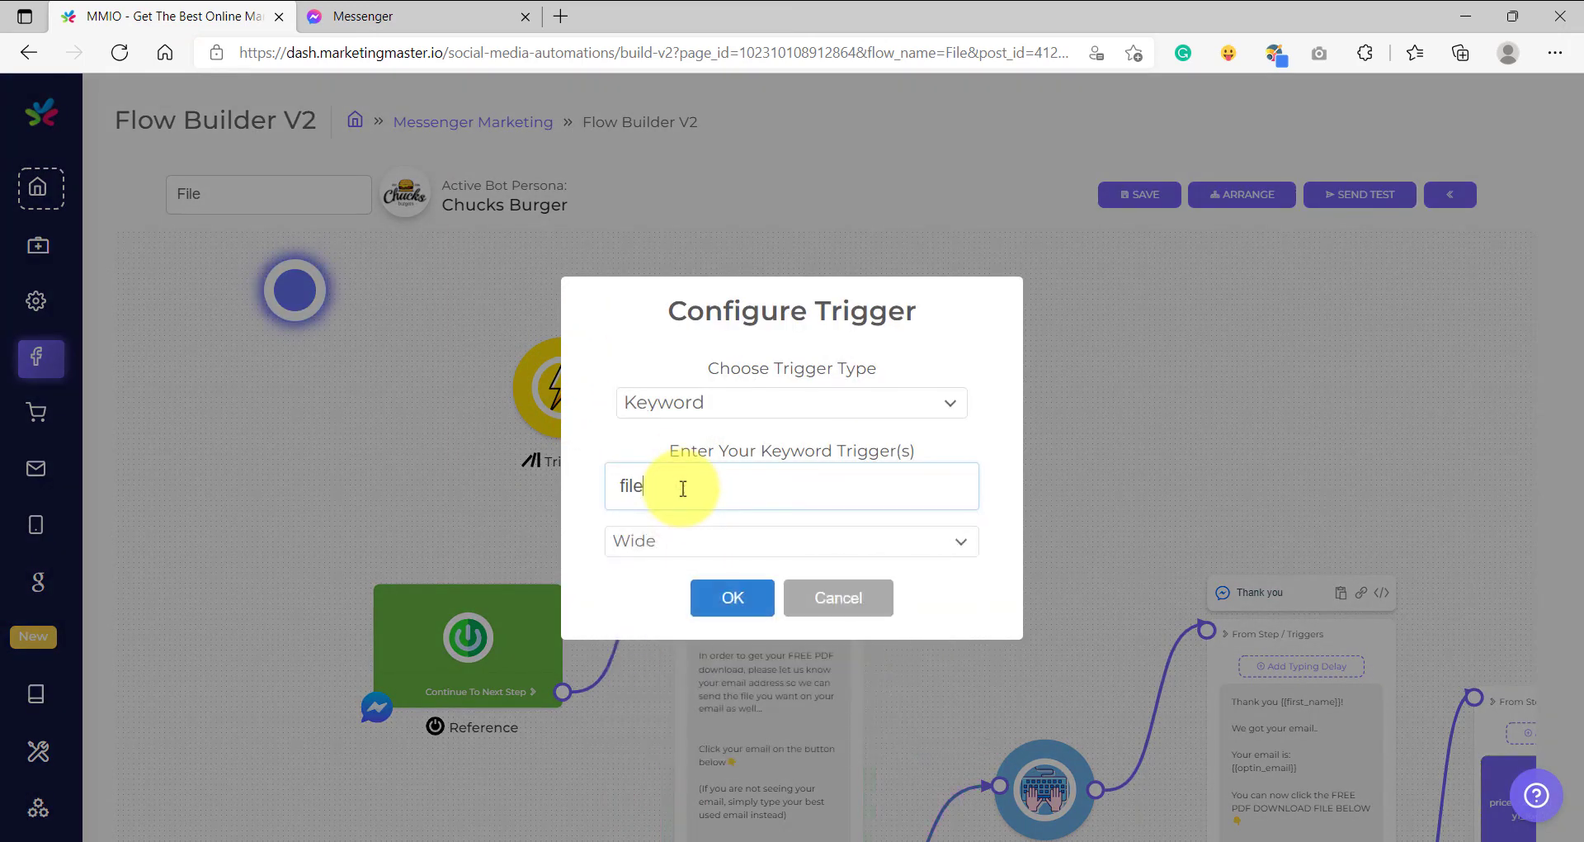
pyautogui.click(721, 608)
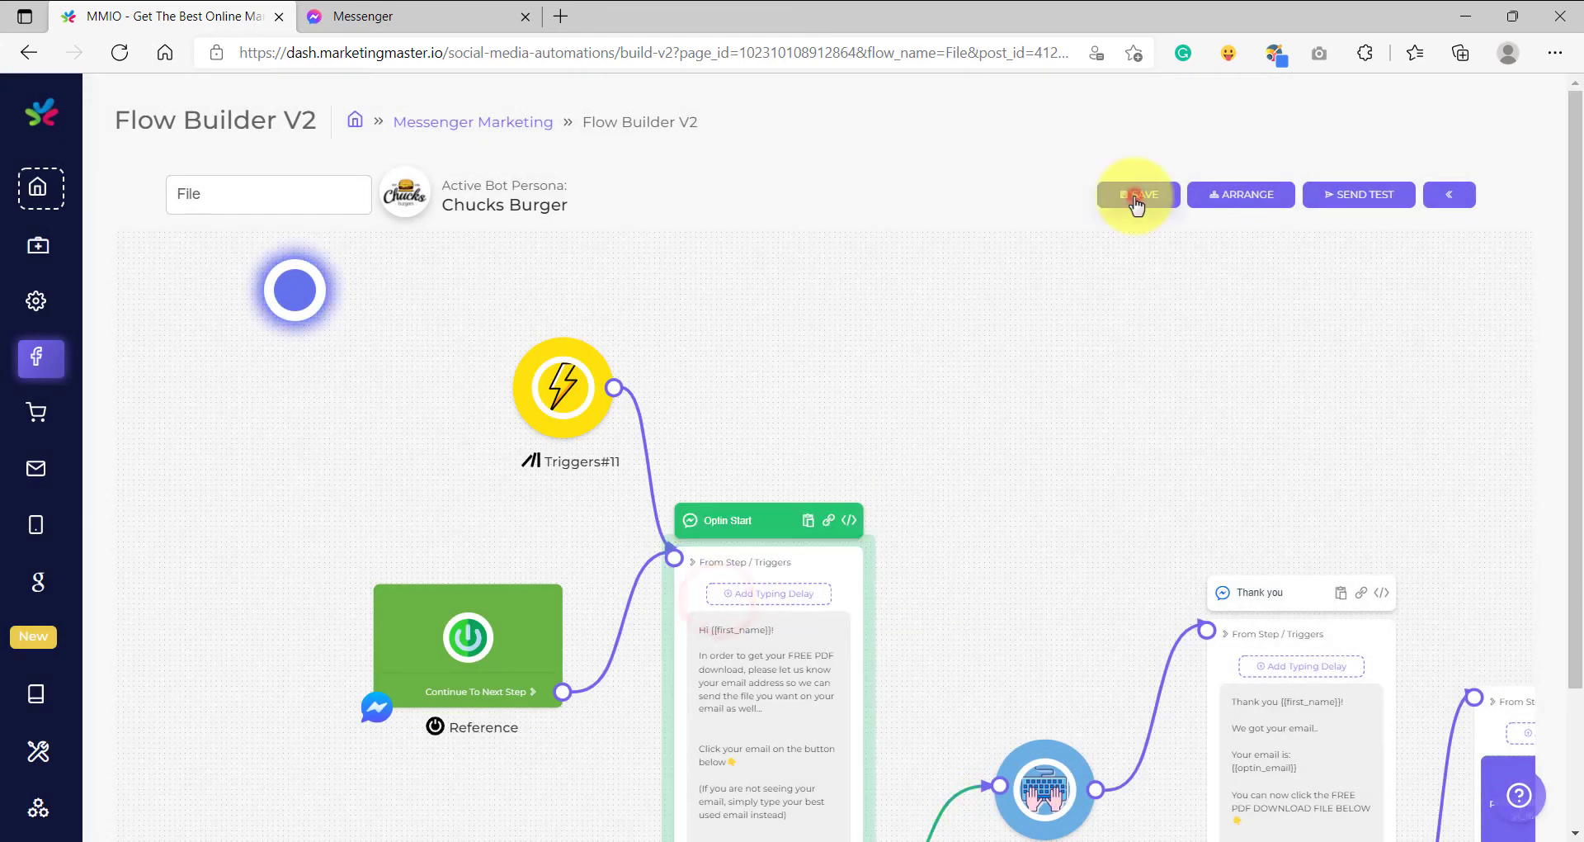
# - Save the updated flow and return to the Messenger chat
pyautogui.click(1134, 196)
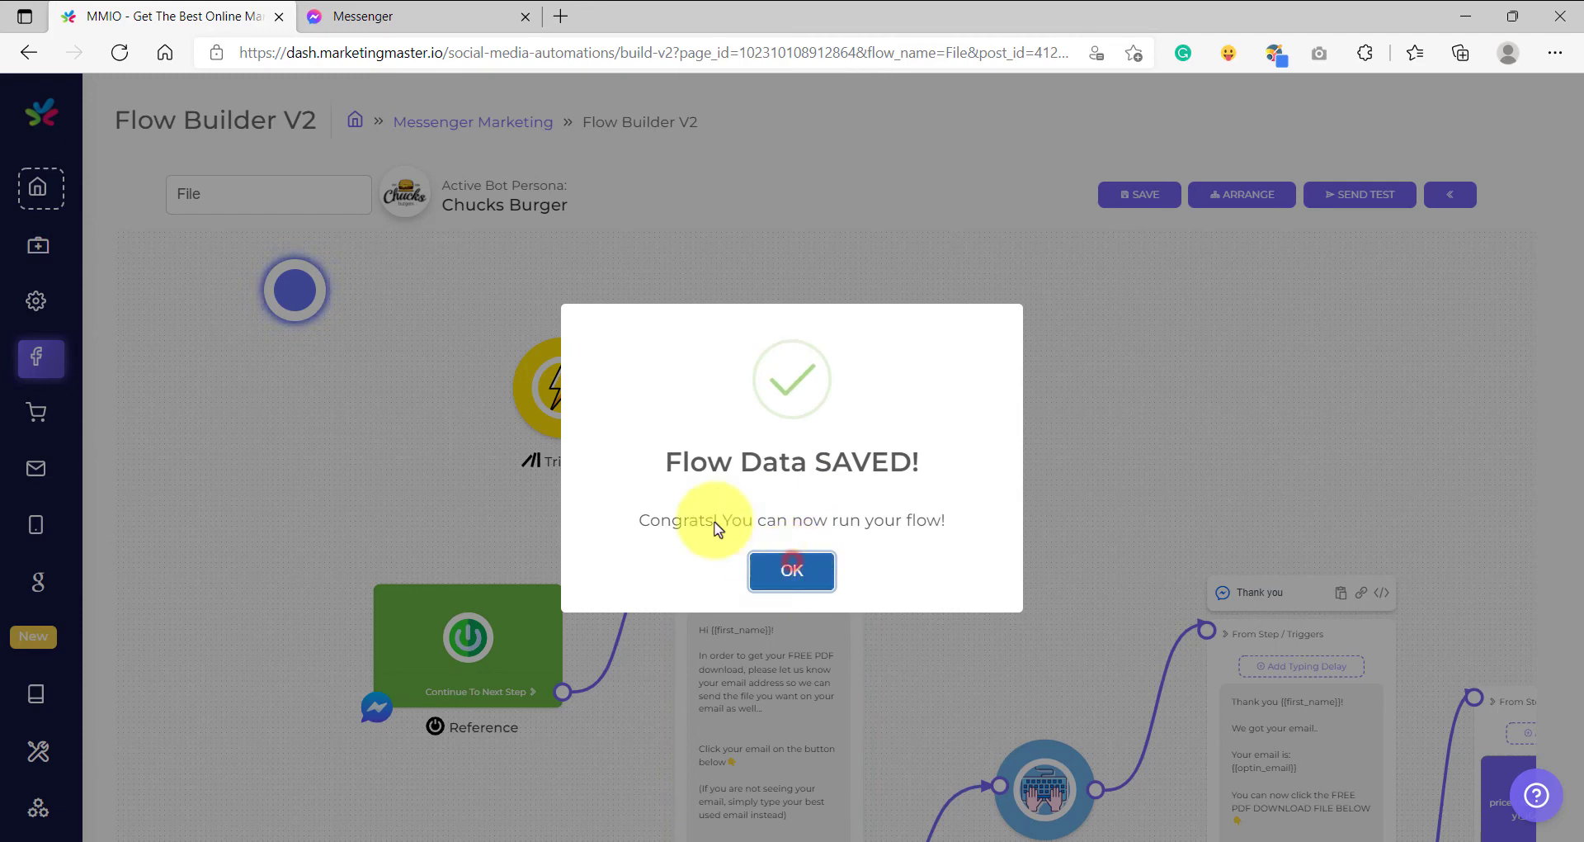
pyautogui.click(792, 569)
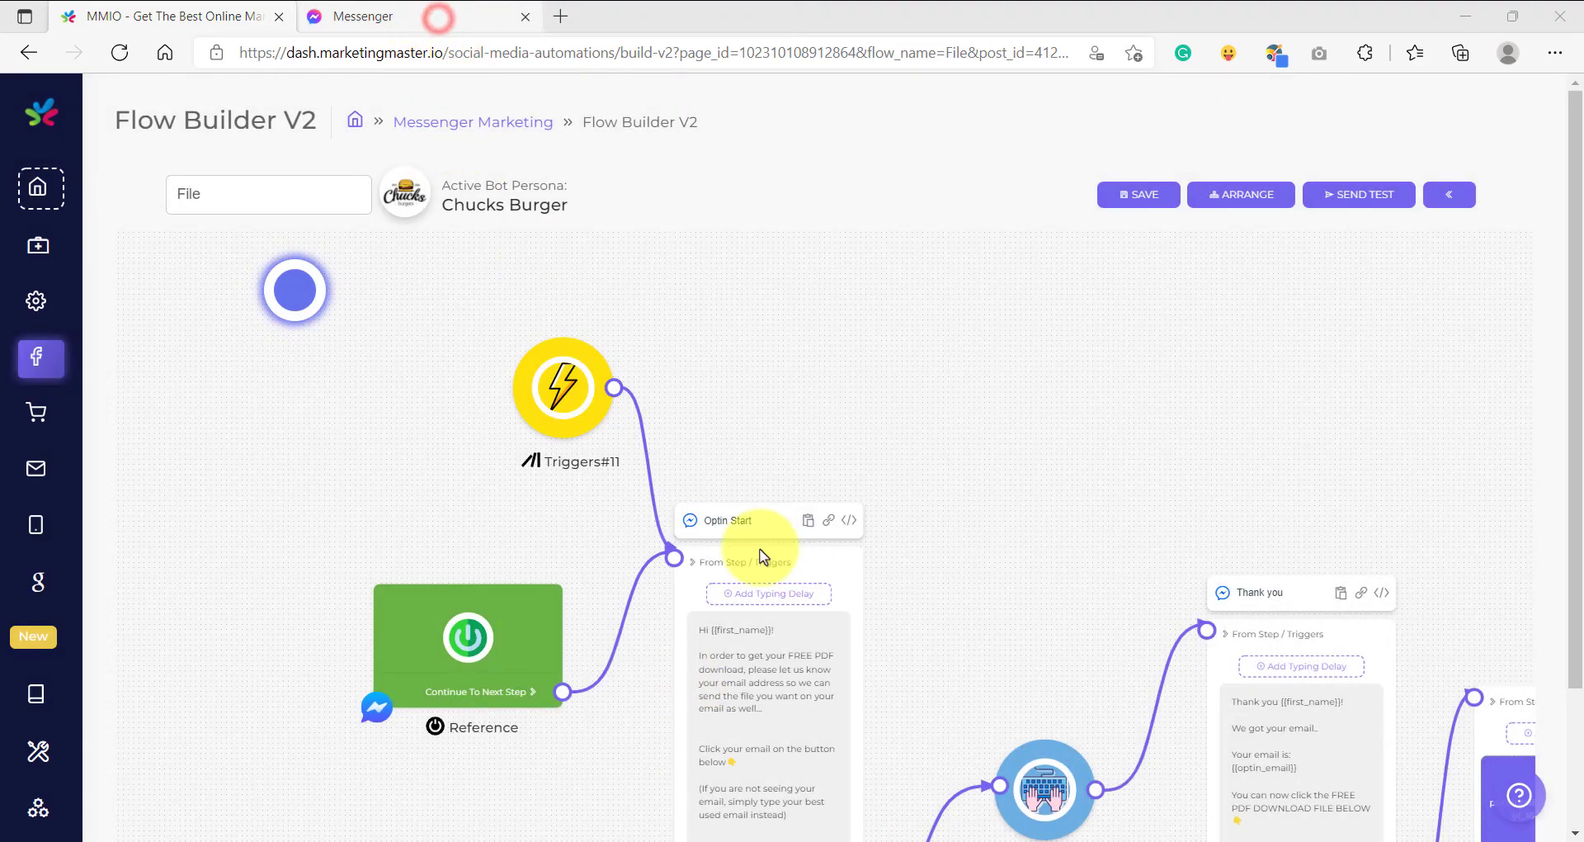
pyautogui.click(438, 16)
pyautogui.click(662, 785)
# - Send the 'file' keyword, then reply with a typed email address
pyautogui.write('file')
pyautogui.press('BackSpace')
pyautogui.press('BackSpace')
pyautogui.press('BackSpace')
pyautogui.press('BackSpace')
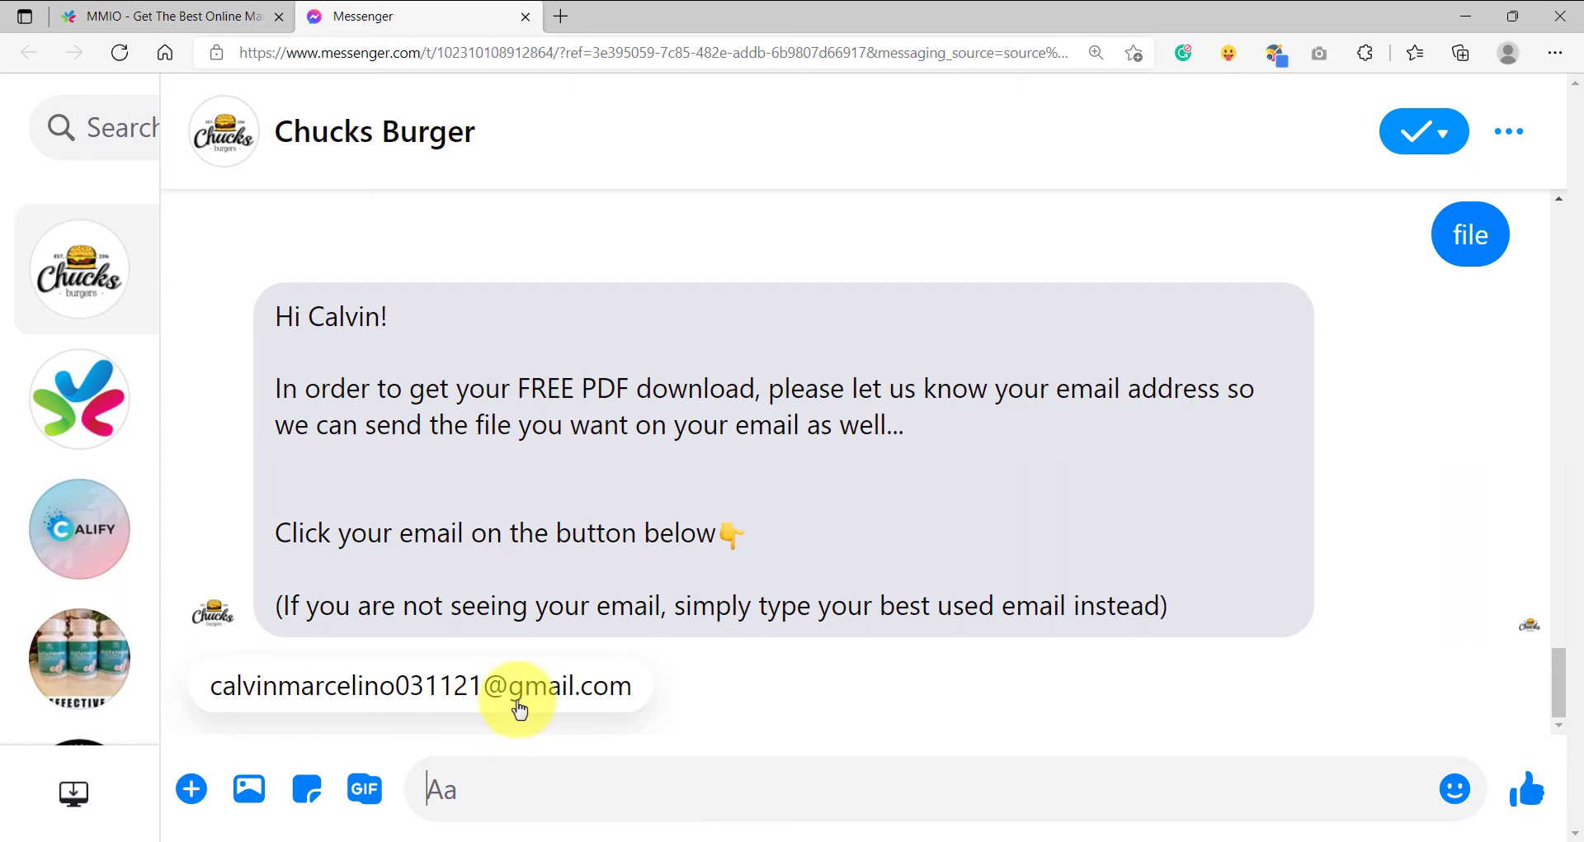
pyautogui.click(622, 790)
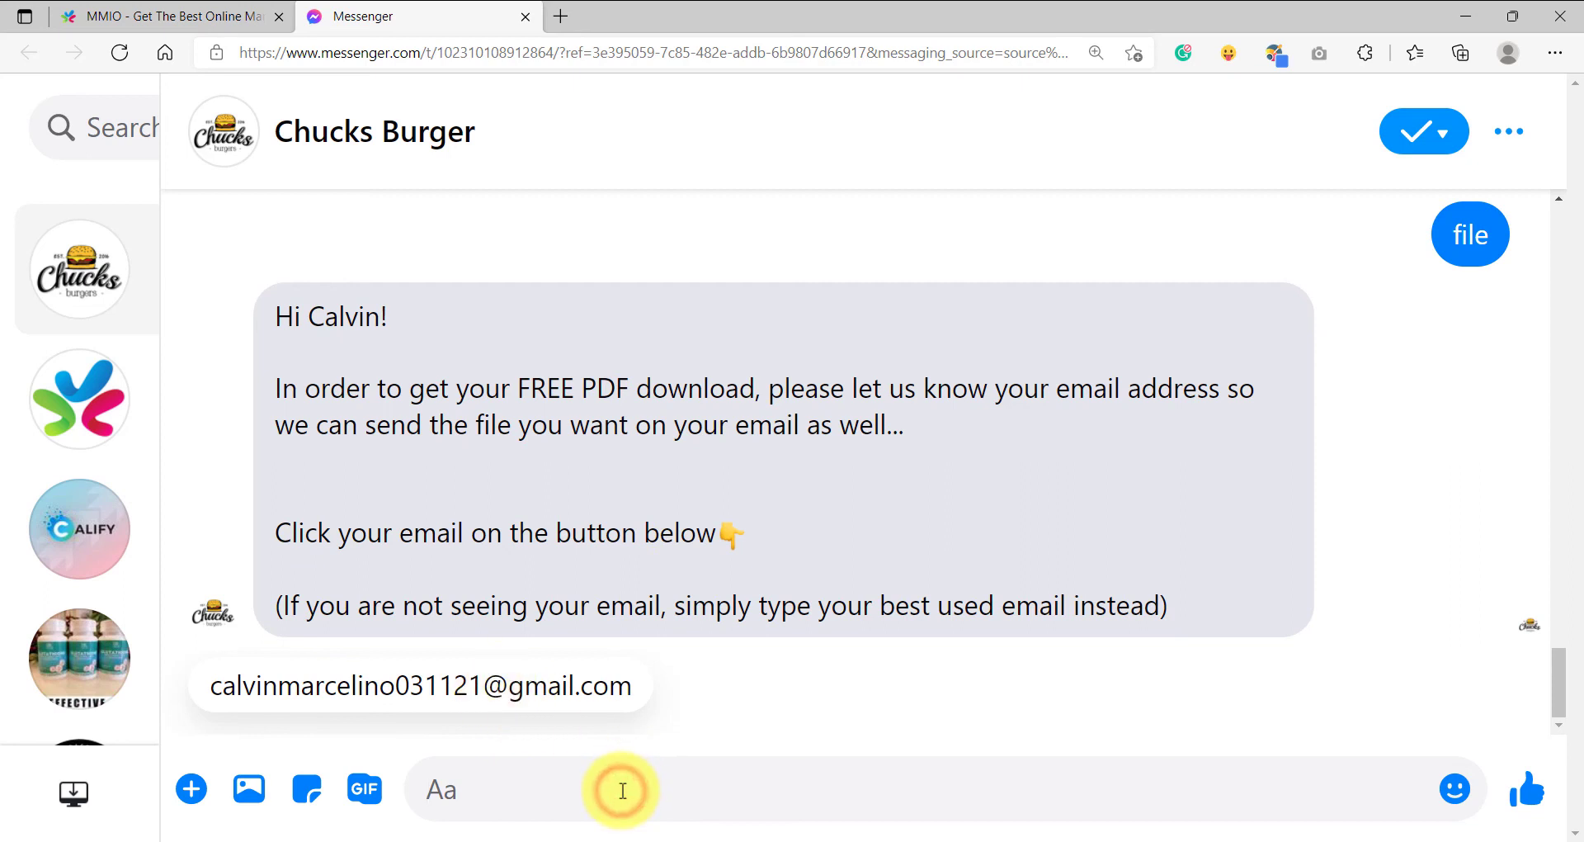
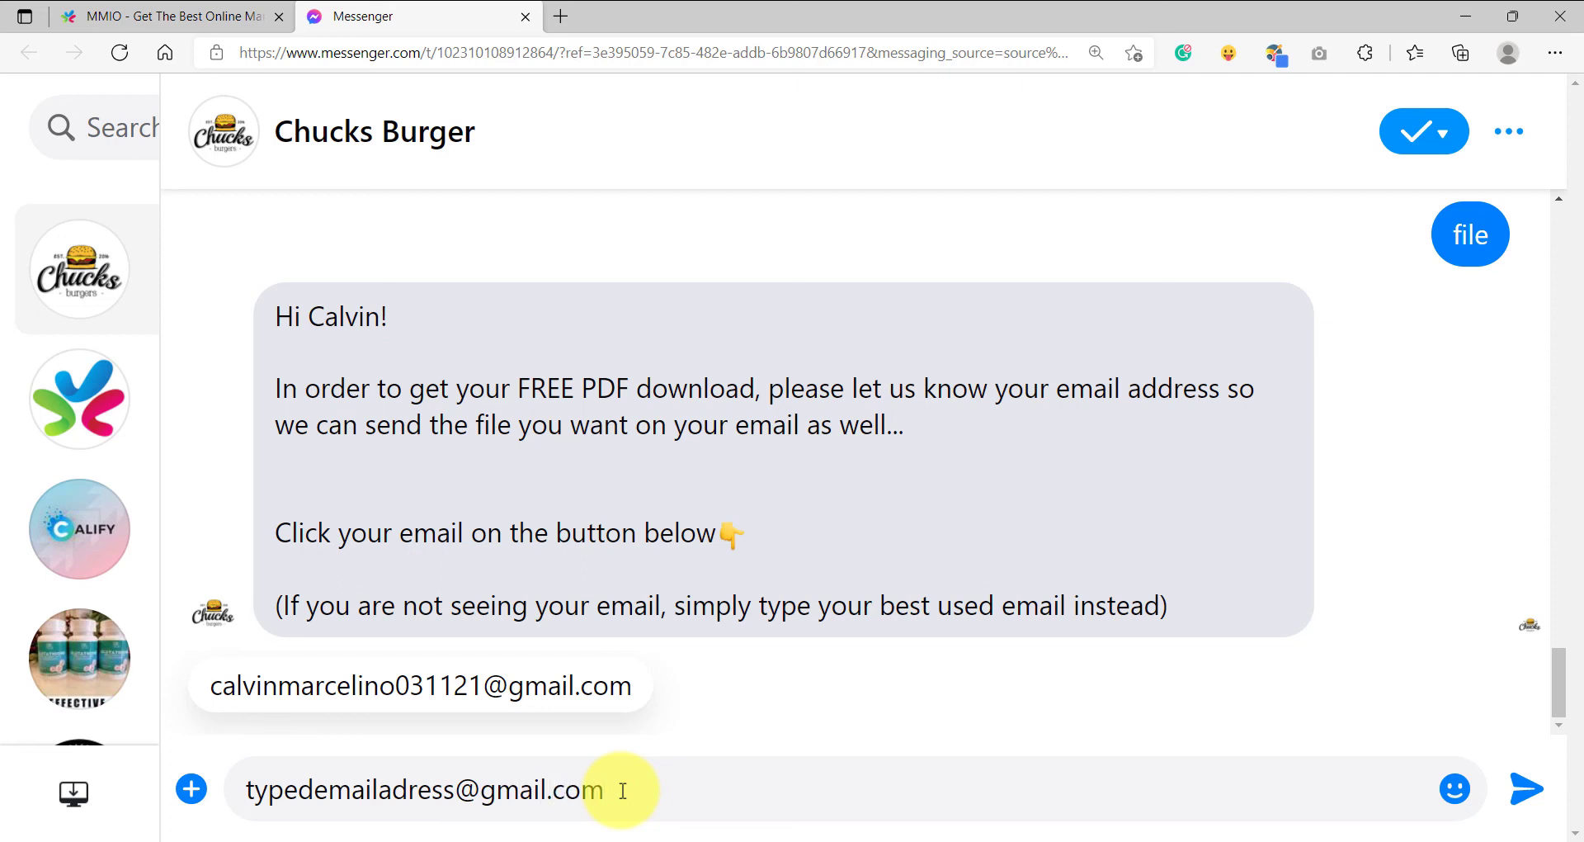
pyautogui.press('Return')
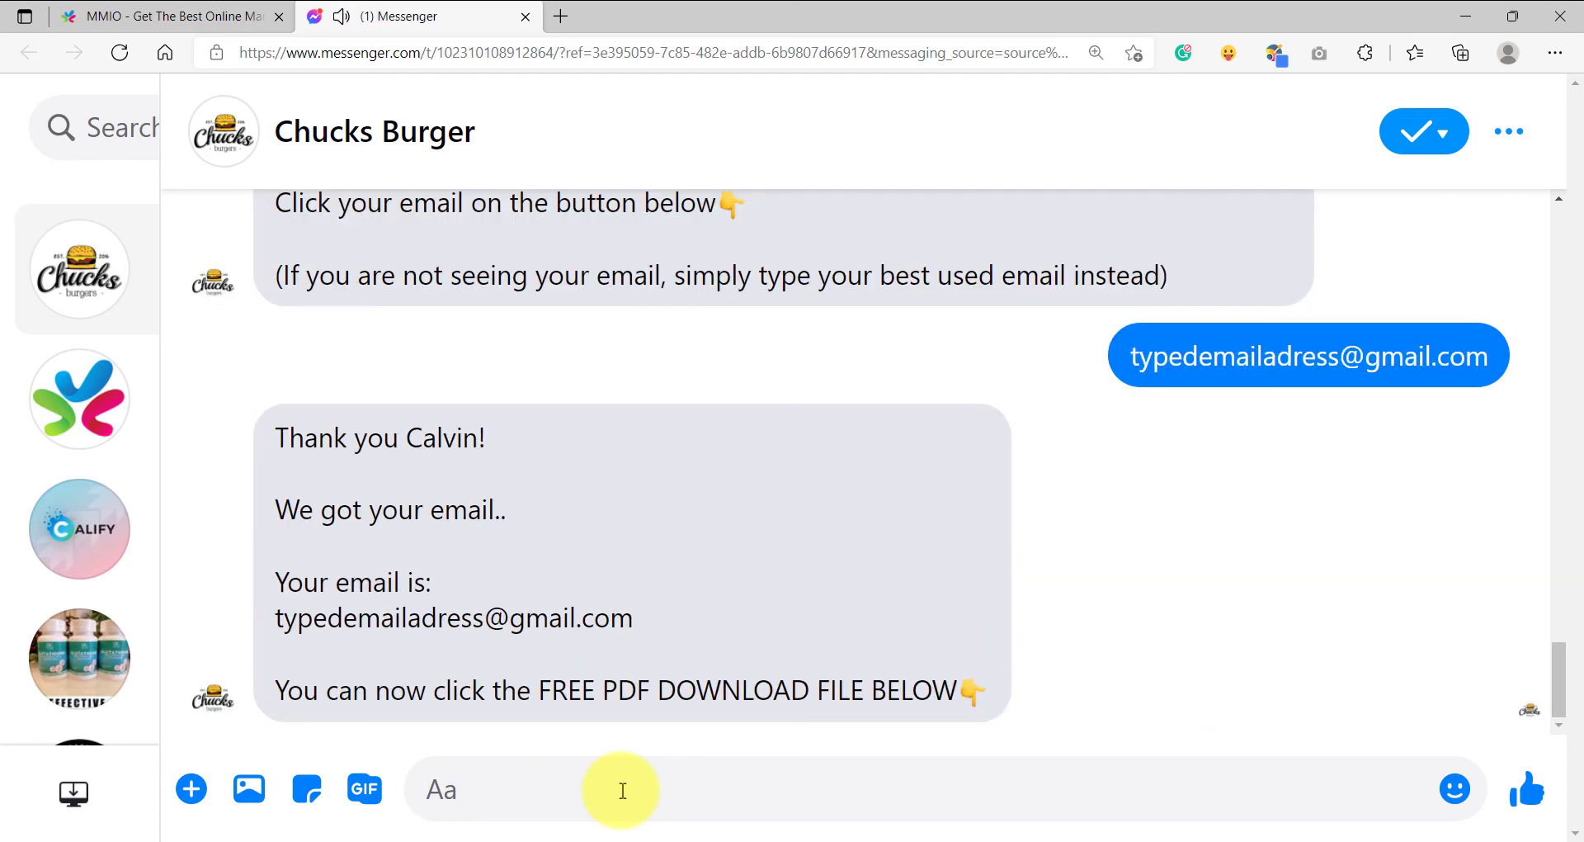
# - Review the bot's email confirmation and the delivered PDF in the chat
pyautogui.moveTo(636, 619); pyautogui.dragTo(334, 606)
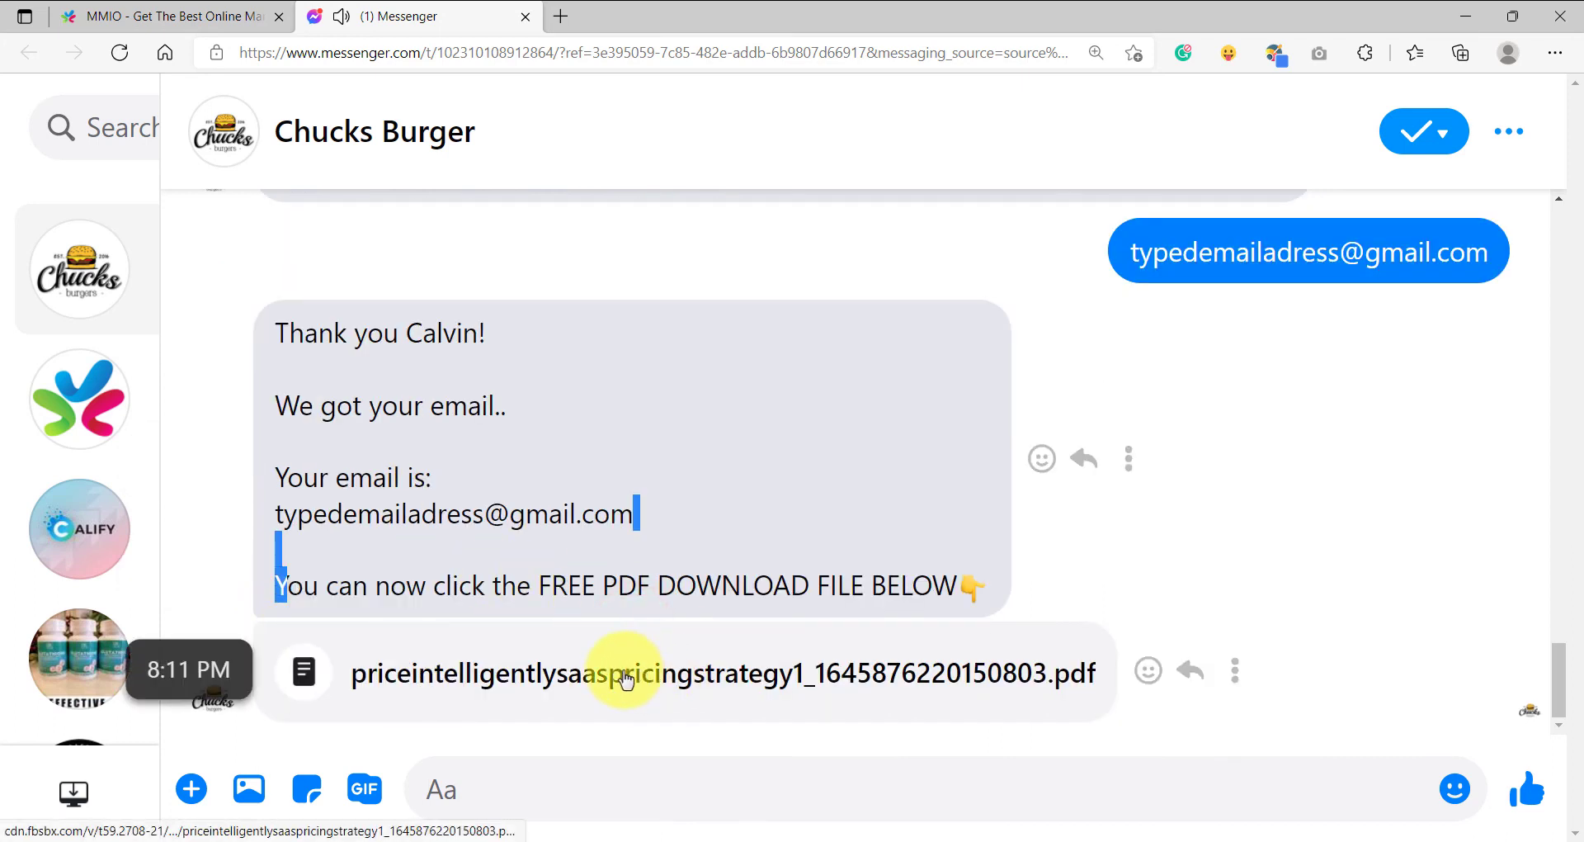
pyautogui.click(612, 515)
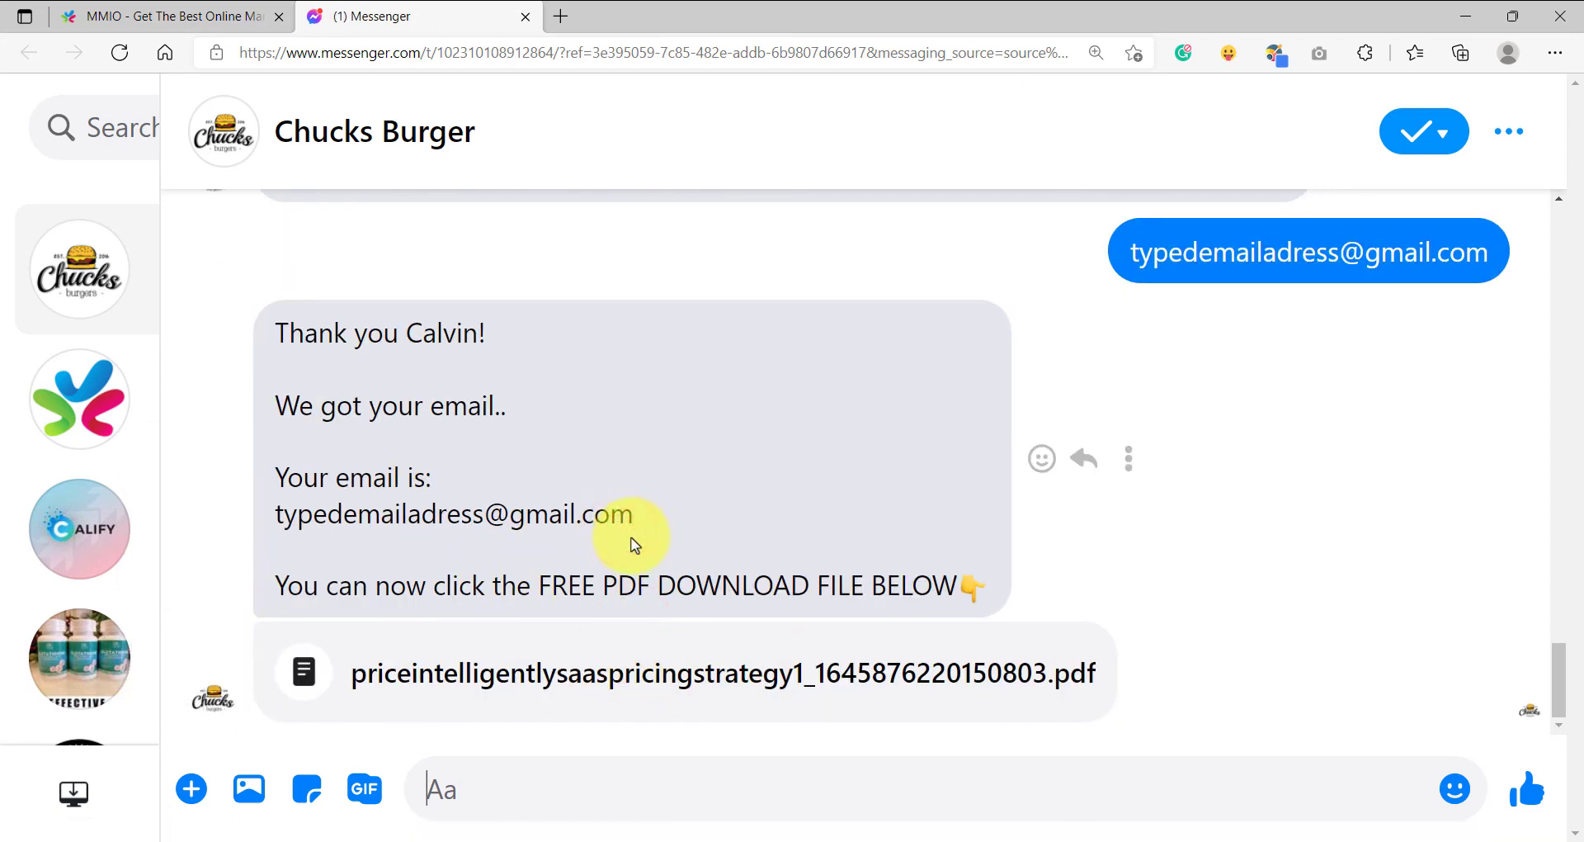
pyautogui.scroll(5, 636, 545)
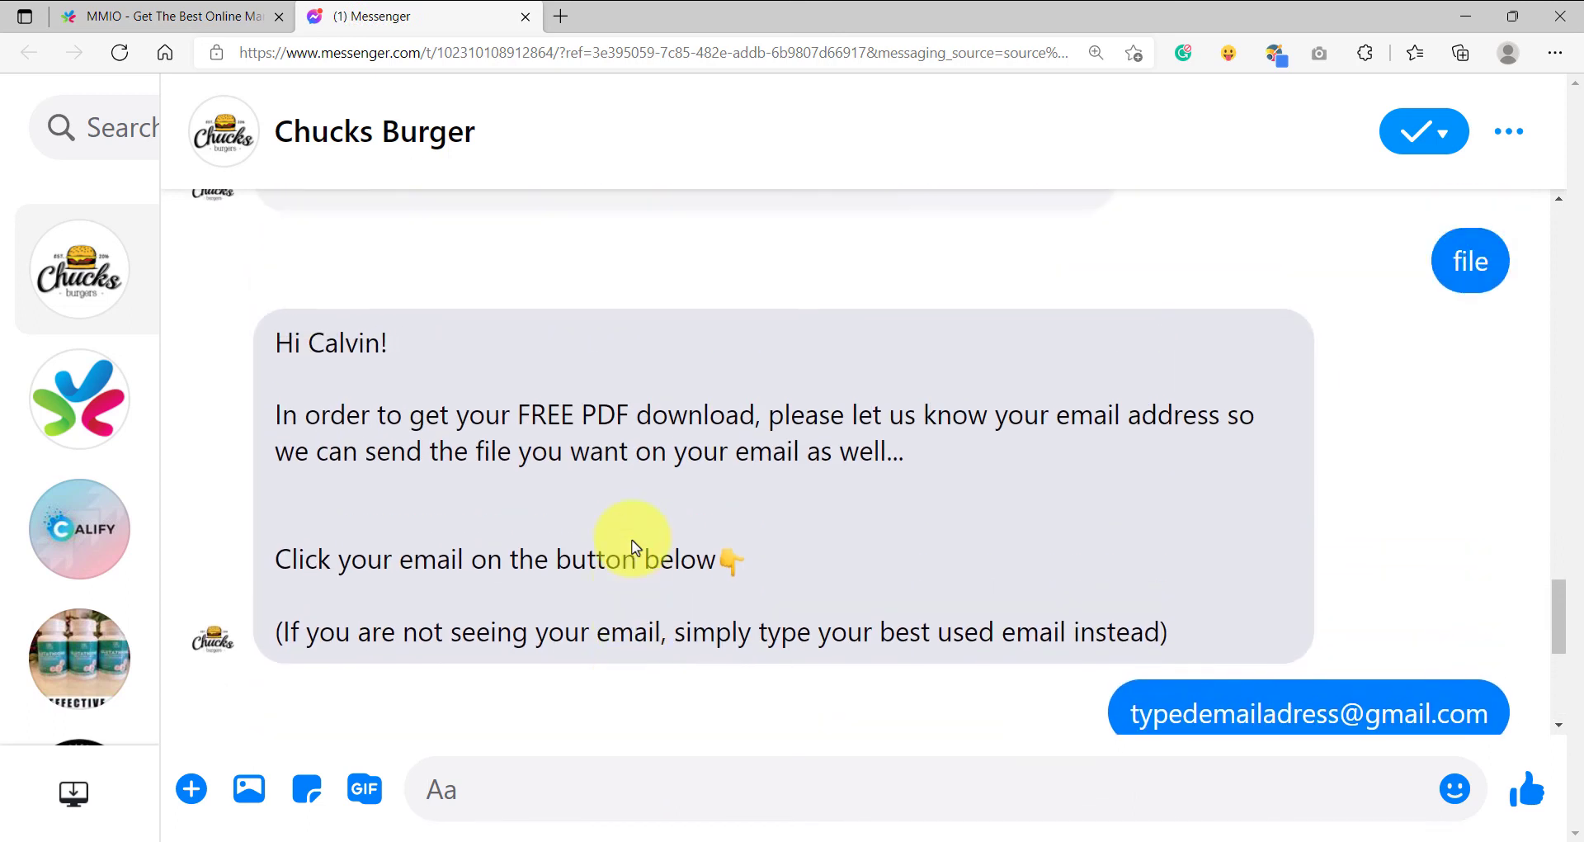
pyautogui.scroll(-5, 684, 572)
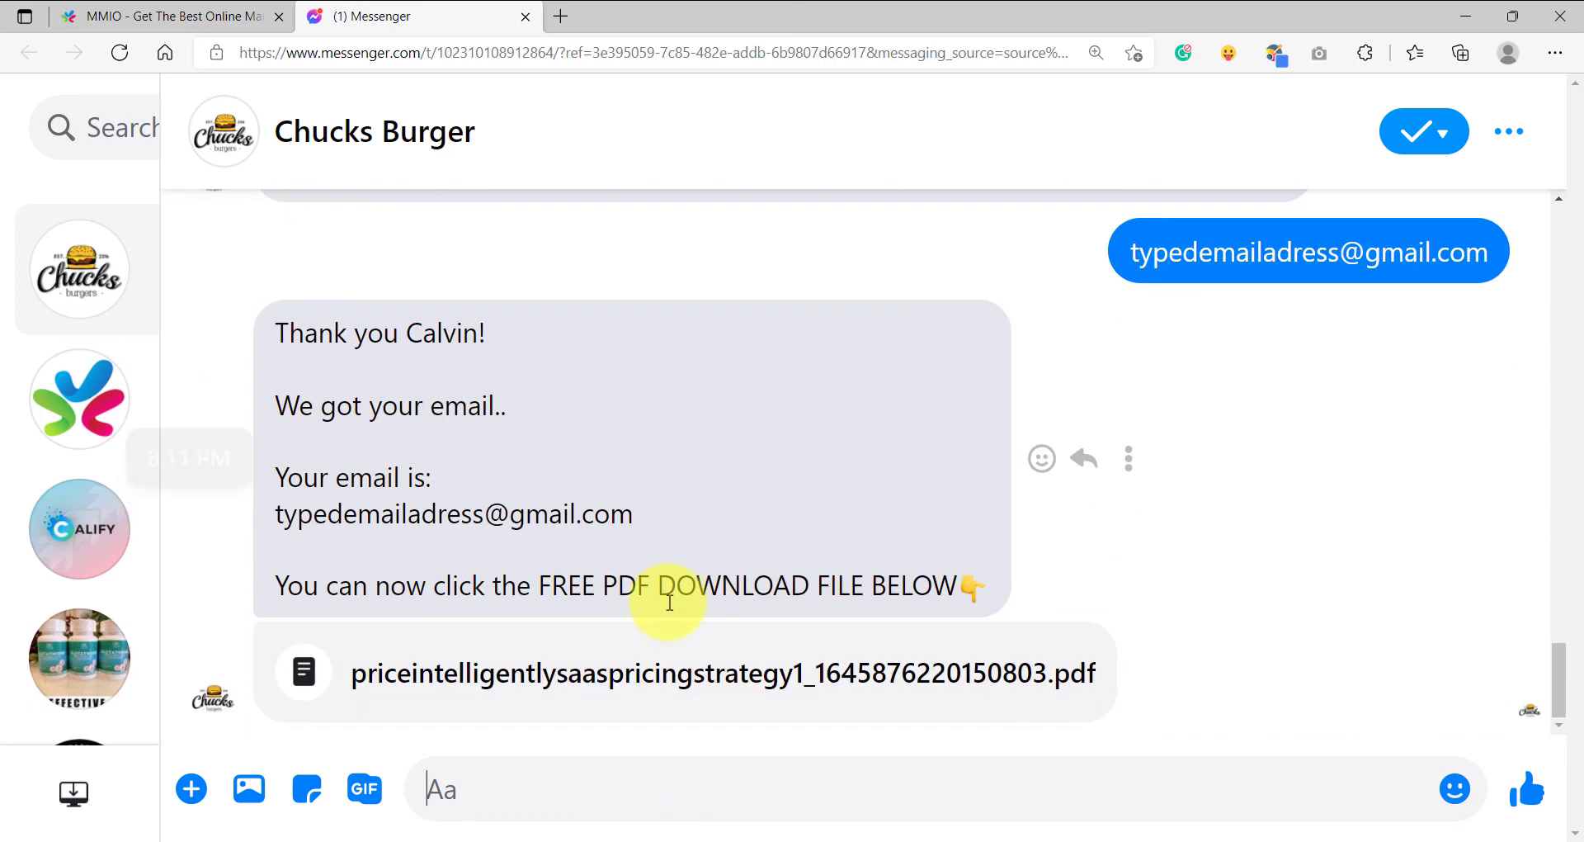
pyautogui.scroll(3, 640, 578)
pyautogui.scroll(2, 635, 571)
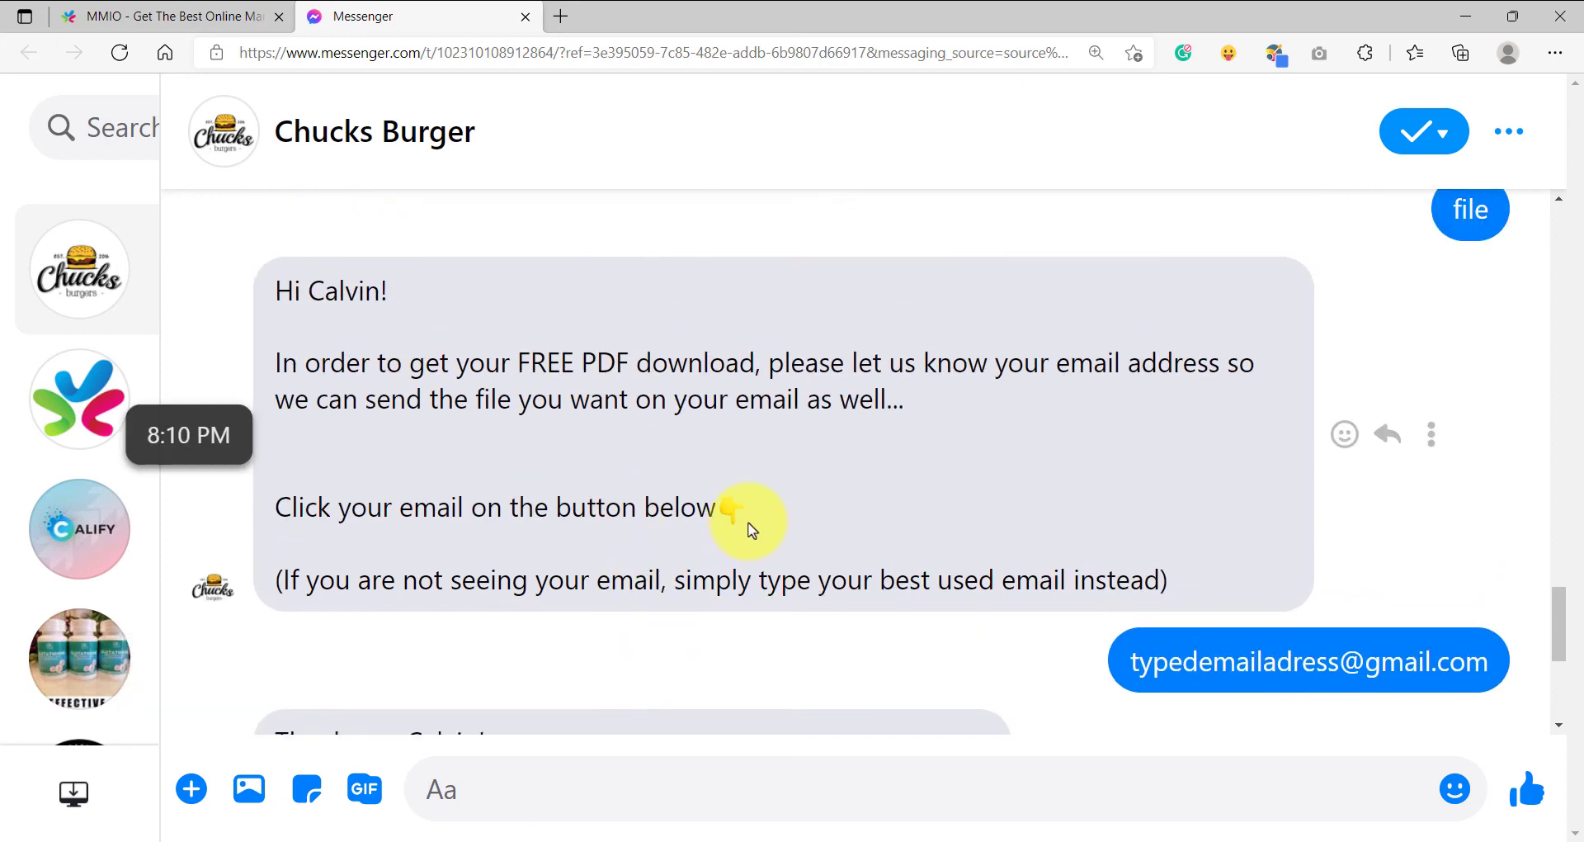
pyautogui.scroll(-5, 742, 536)
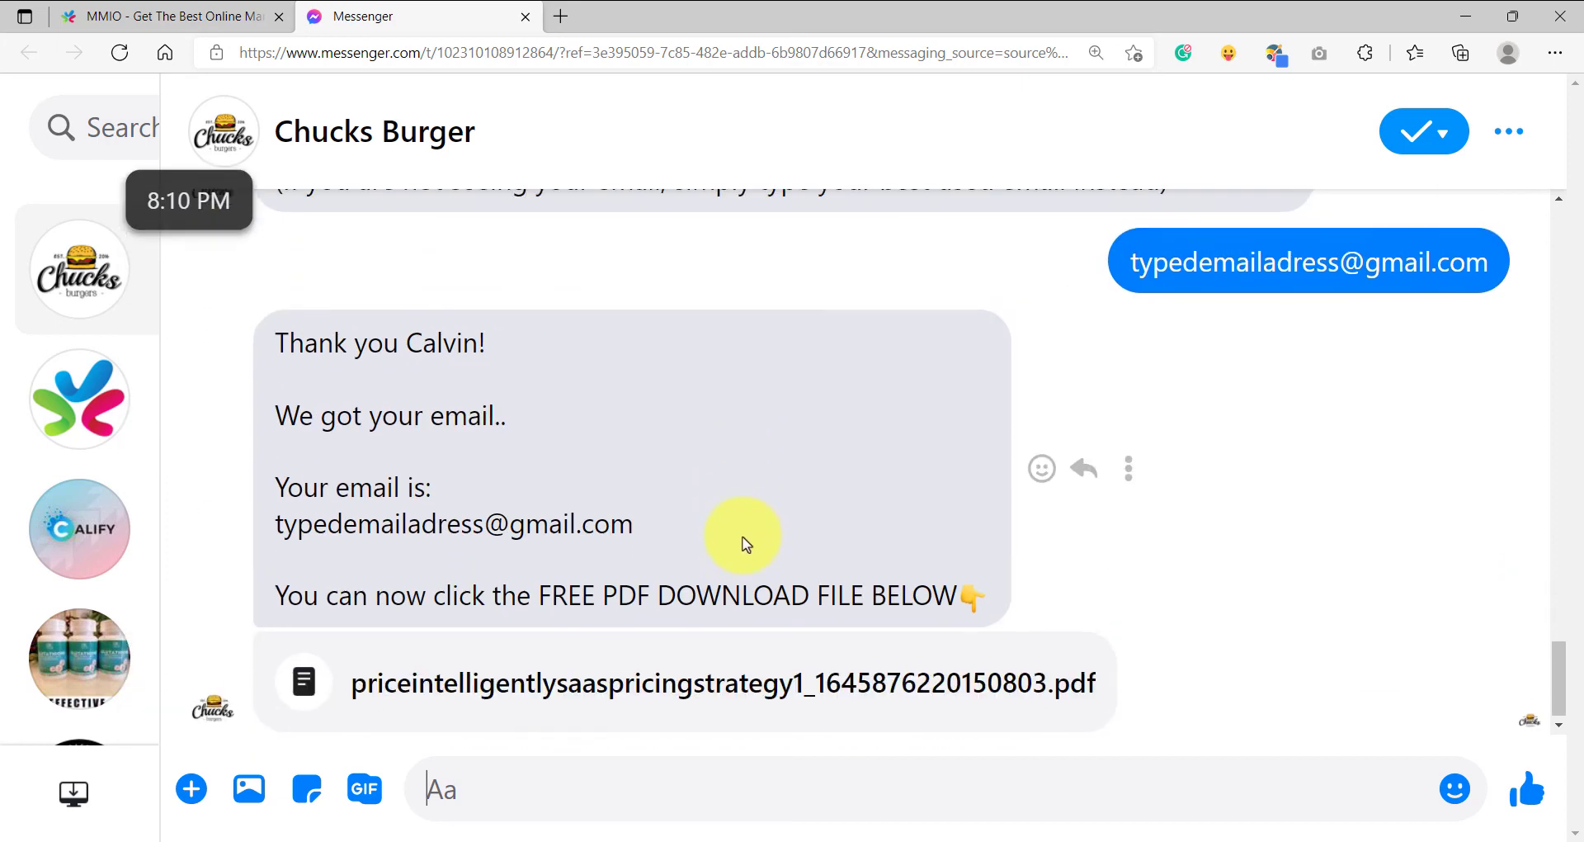
pyautogui.scroll(1, 736, 558)
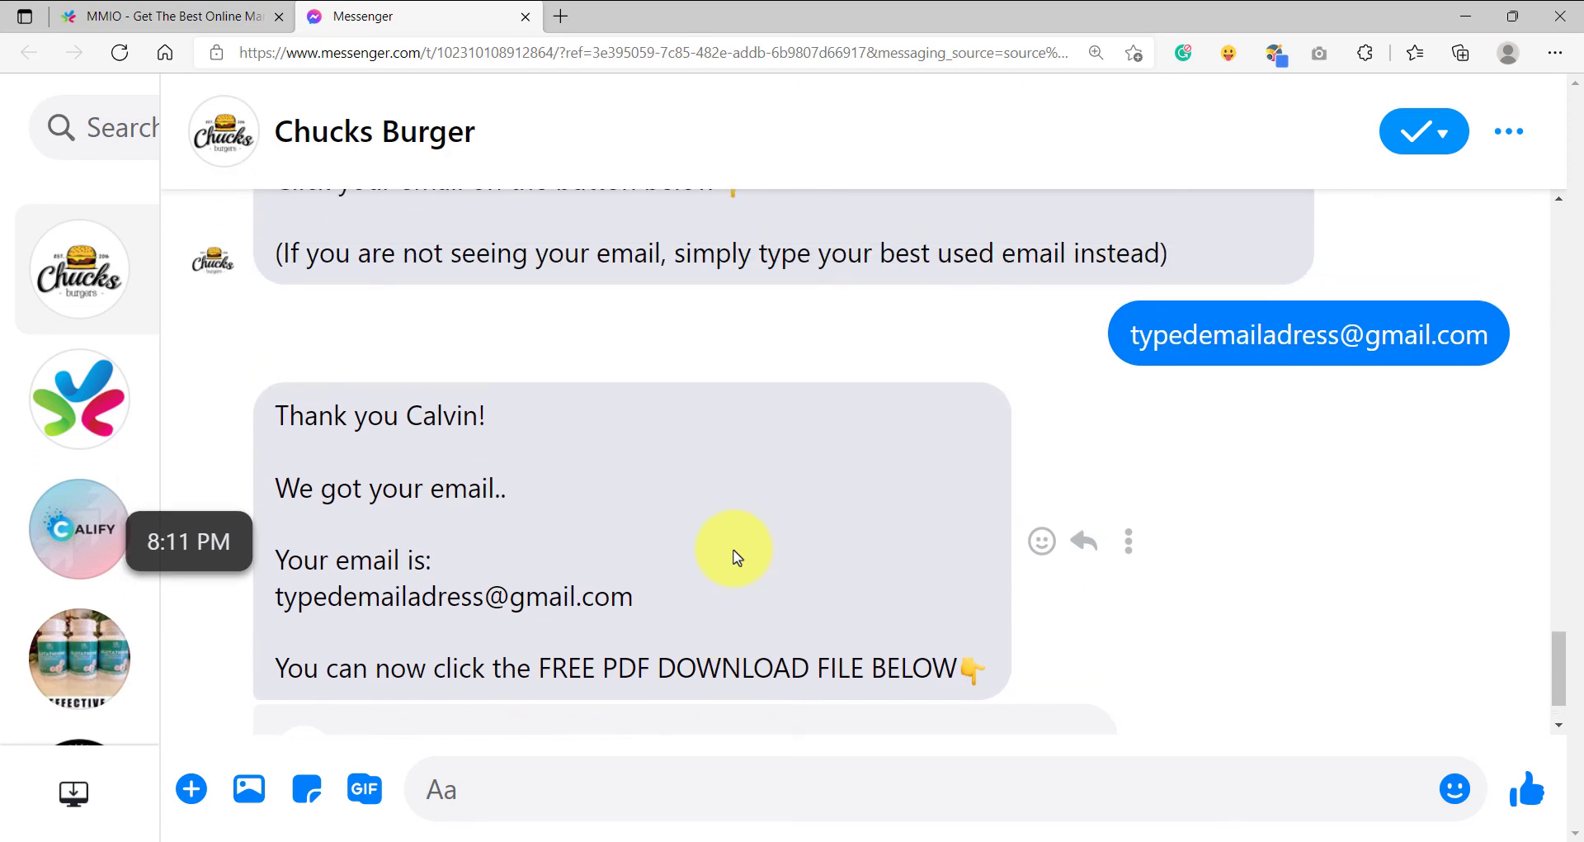